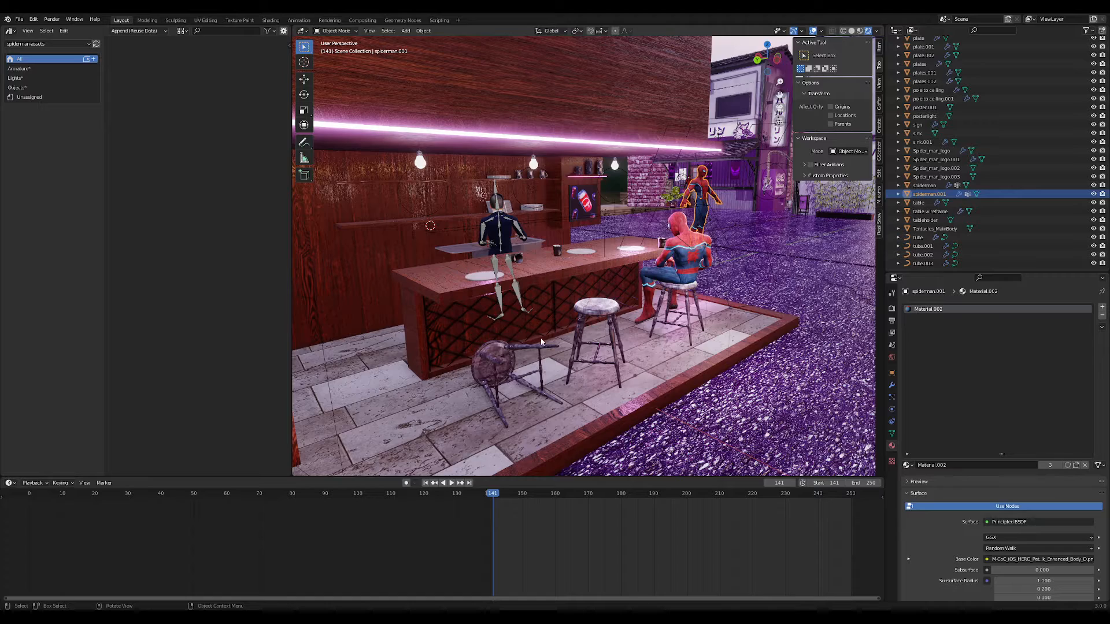
# - Join the asset browser area into the 3D viewport so that the viewport fills both areas
pyautogui.rightClick(291, 158)
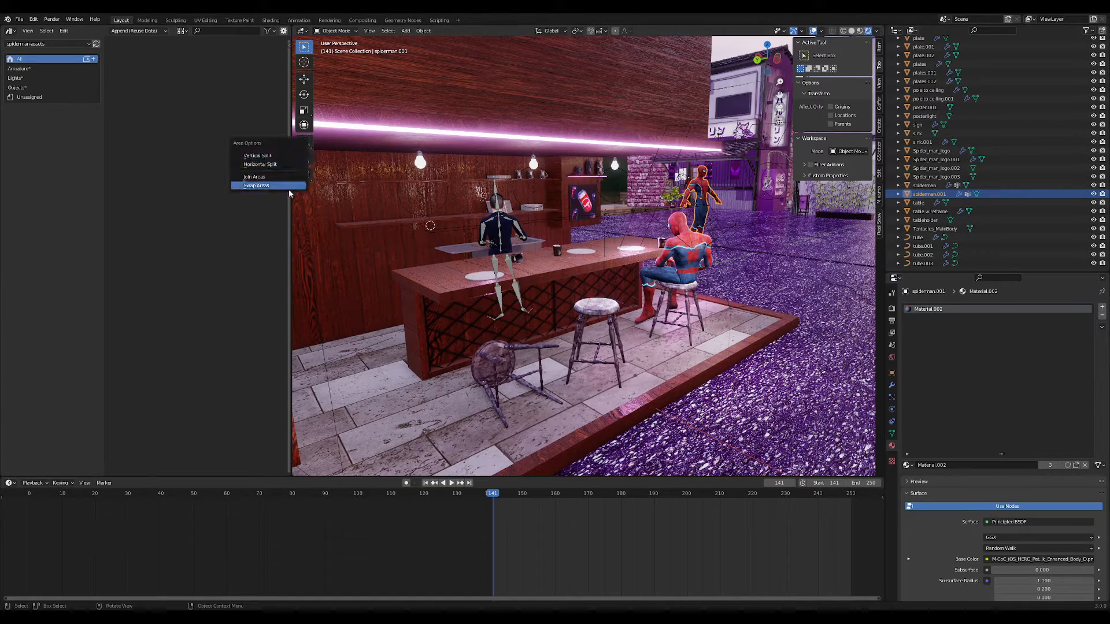
pyautogui.click(262, 177)
pyautogui.click(231, 194)
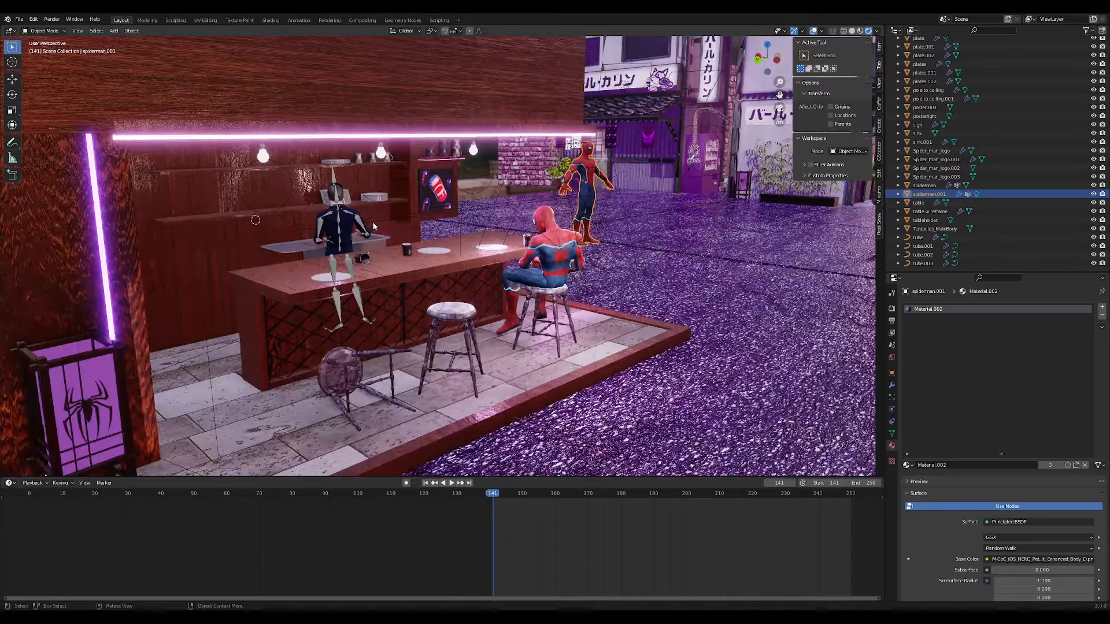
pyautogui.moveTo(372, 221); pyautogui.dragTo(423, 209, button='middle')
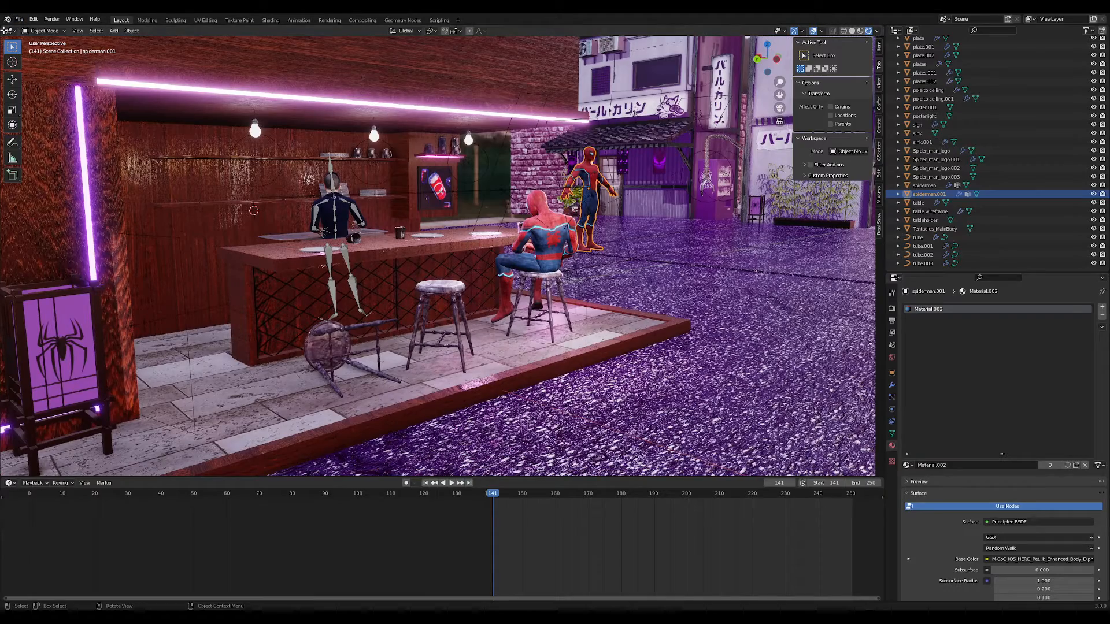
# - Split a new area off the 3D viewport, turn it into an Asset Browser and show its asset details sidebar
pyautogui.moveTo(2, 27); pyautogui.dragTo(310, 46)
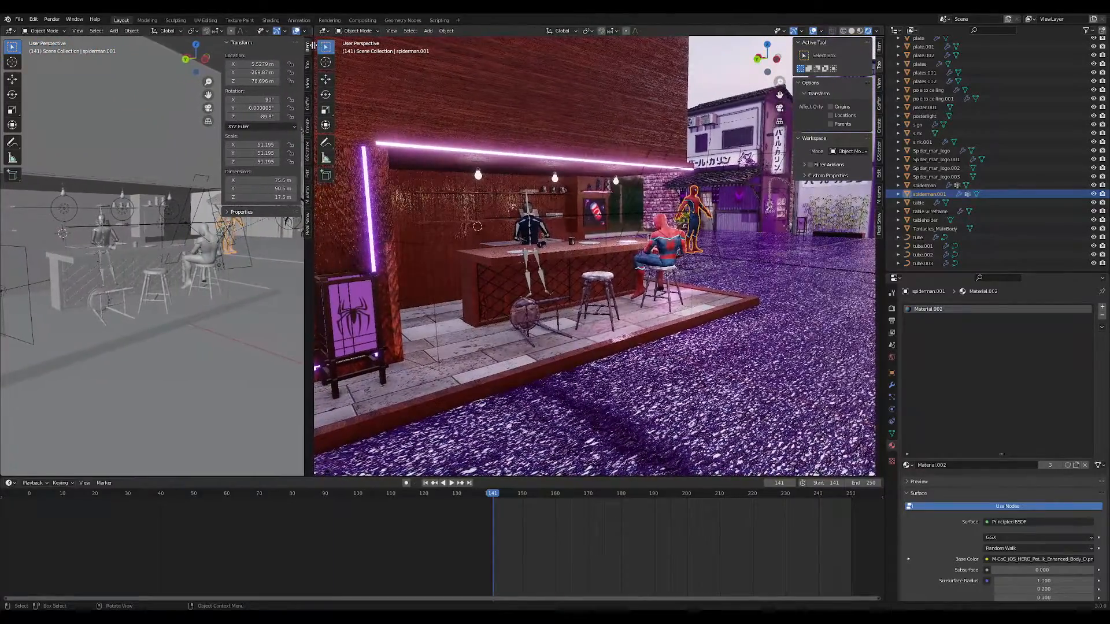
pyautogui.click(10, 31)
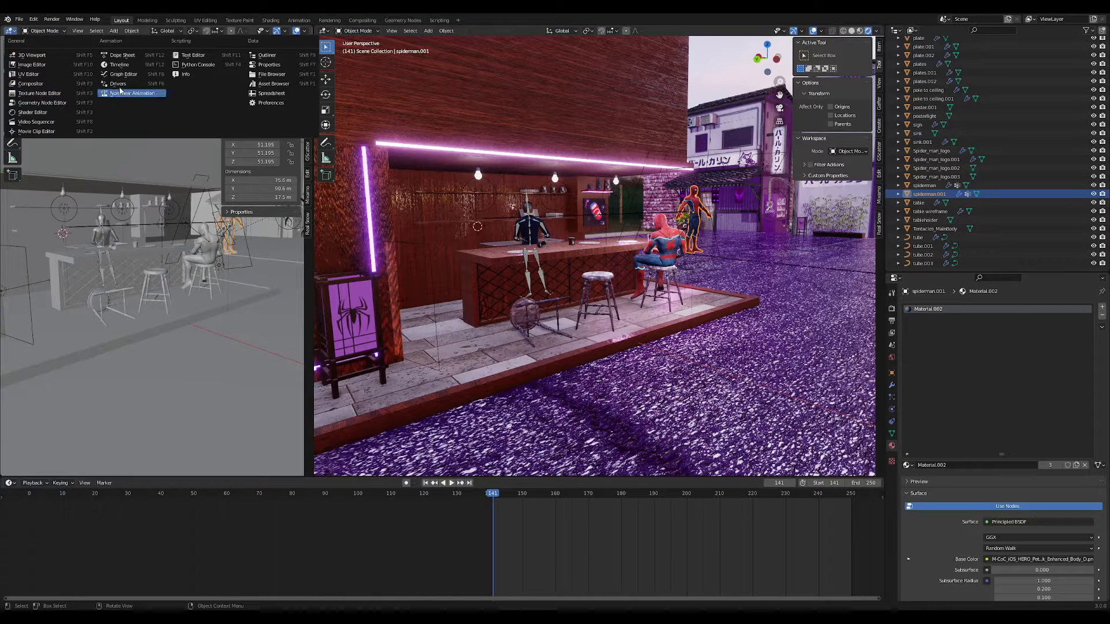
pyautogui.click(274, 84)
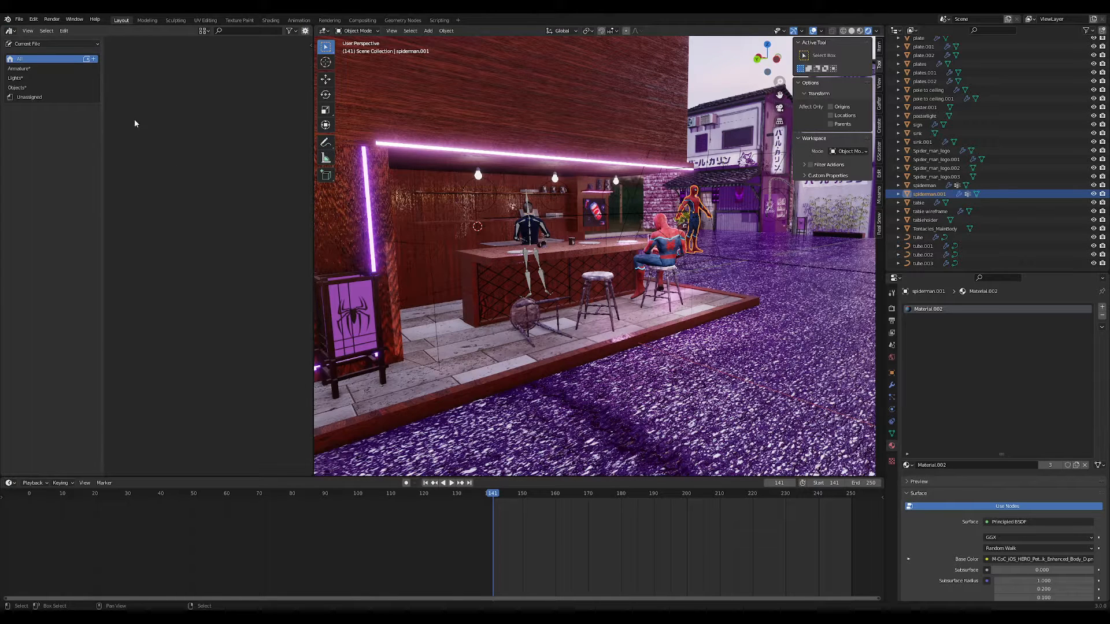
pyautogui.press('n')
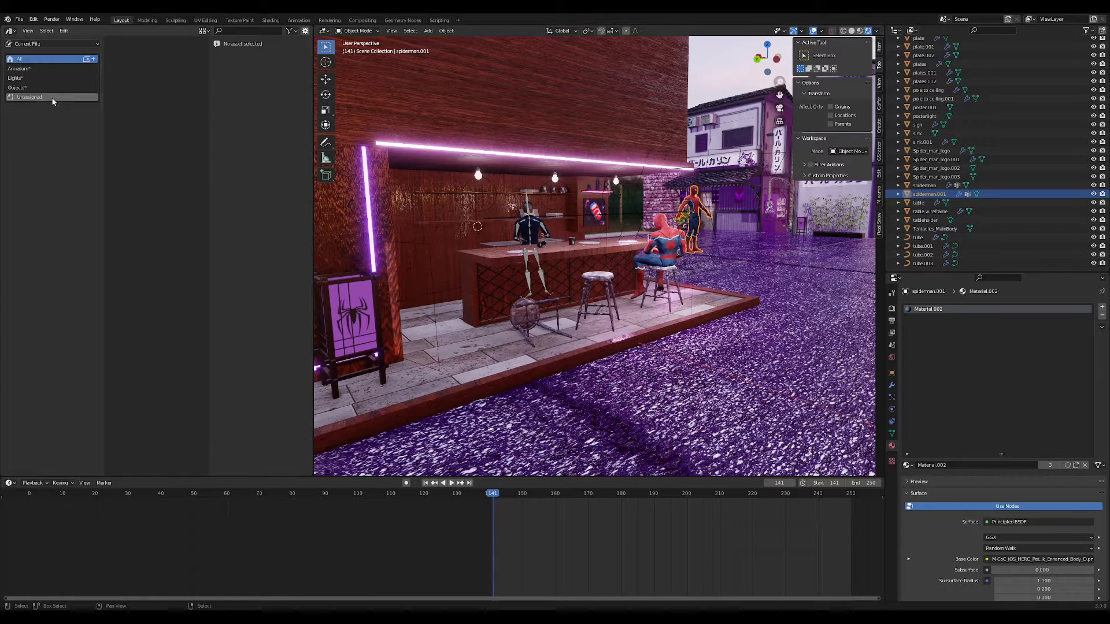
# - Look through the Armature and Objects catalogs of the current file and open the preferences
pyautogui.click(29, 69)
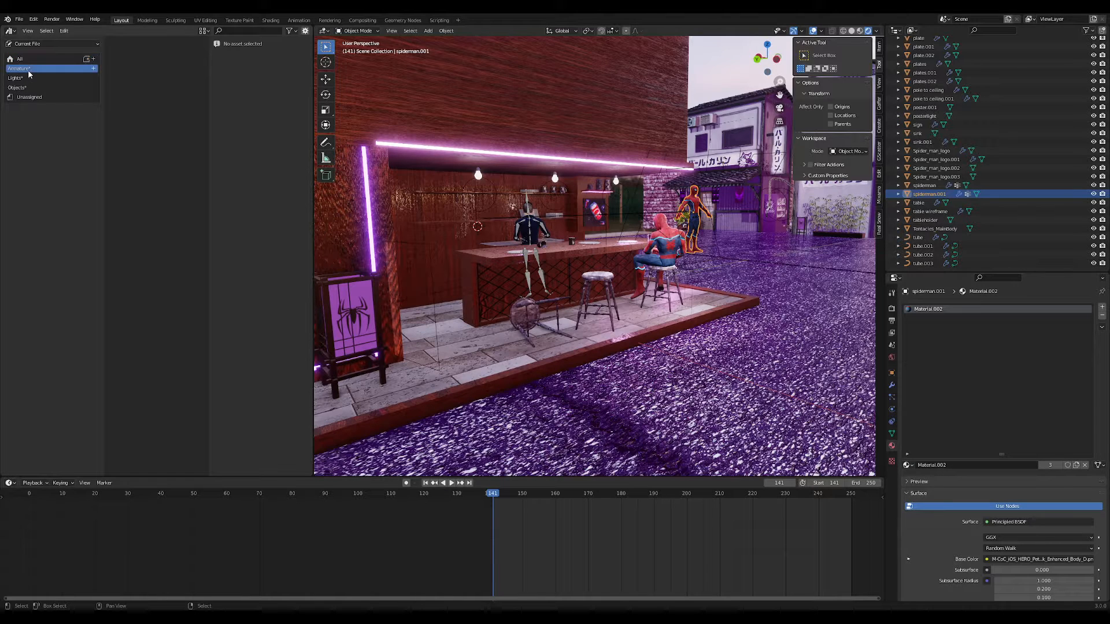
pyautogui.click(40, 88)
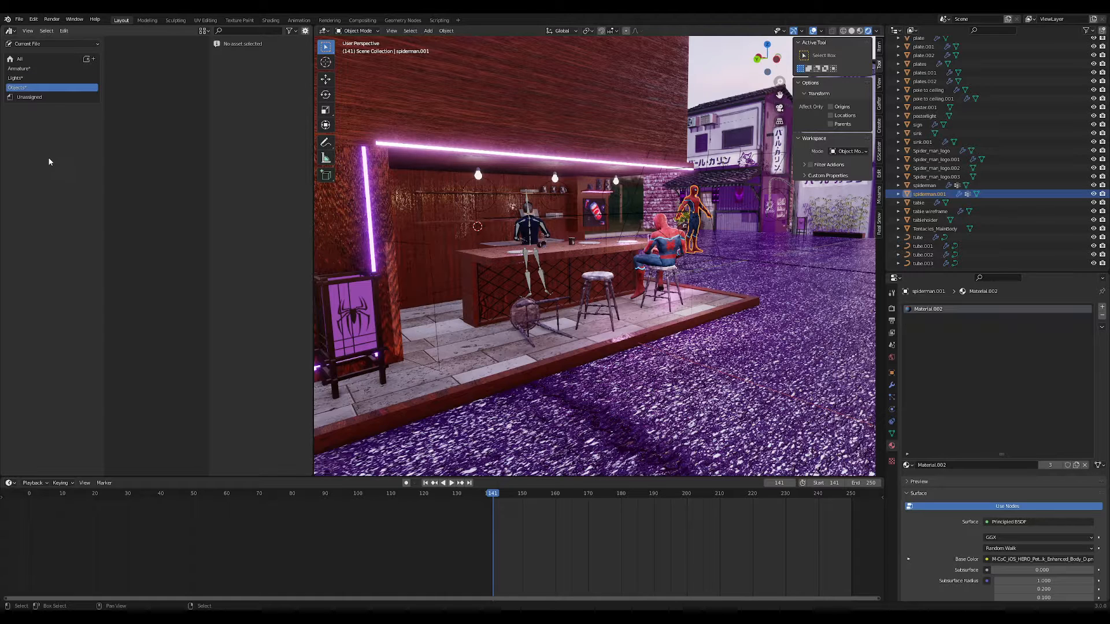
pyautogui.click(33, 19)
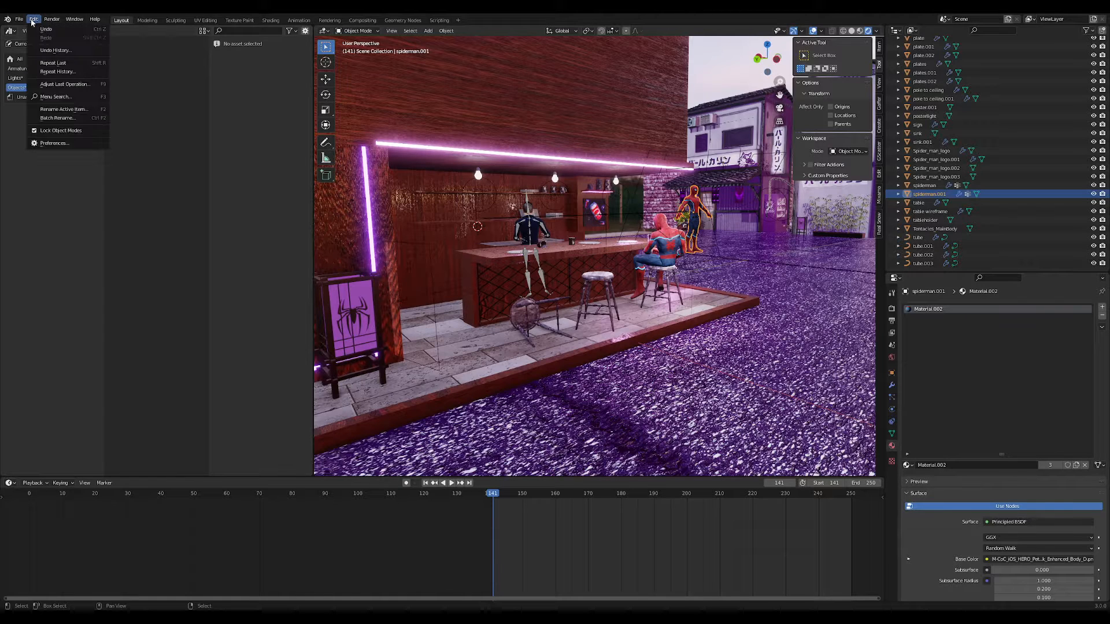
pyautogui.click(43, 143)
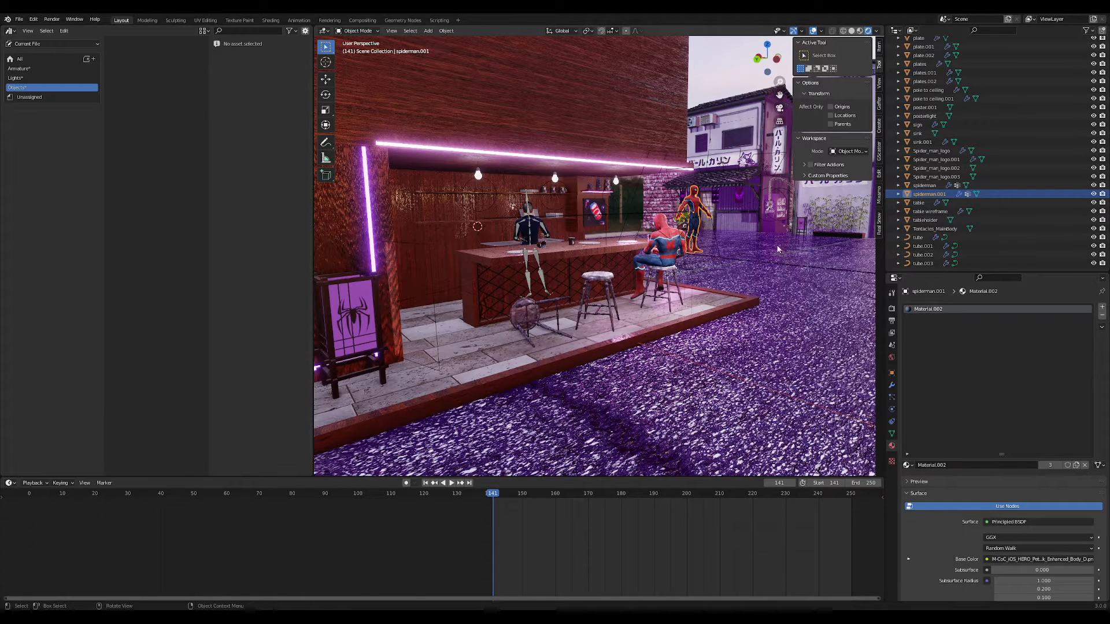
# - Make a linked duplicate of the bartender armature and place it beside the standing Spider-Man on the street
pyautogui.scroll(2, 659, 269)
pyautogui.moveTo(678, 274); pyautogui.dragTo(496, 229, button='middle')
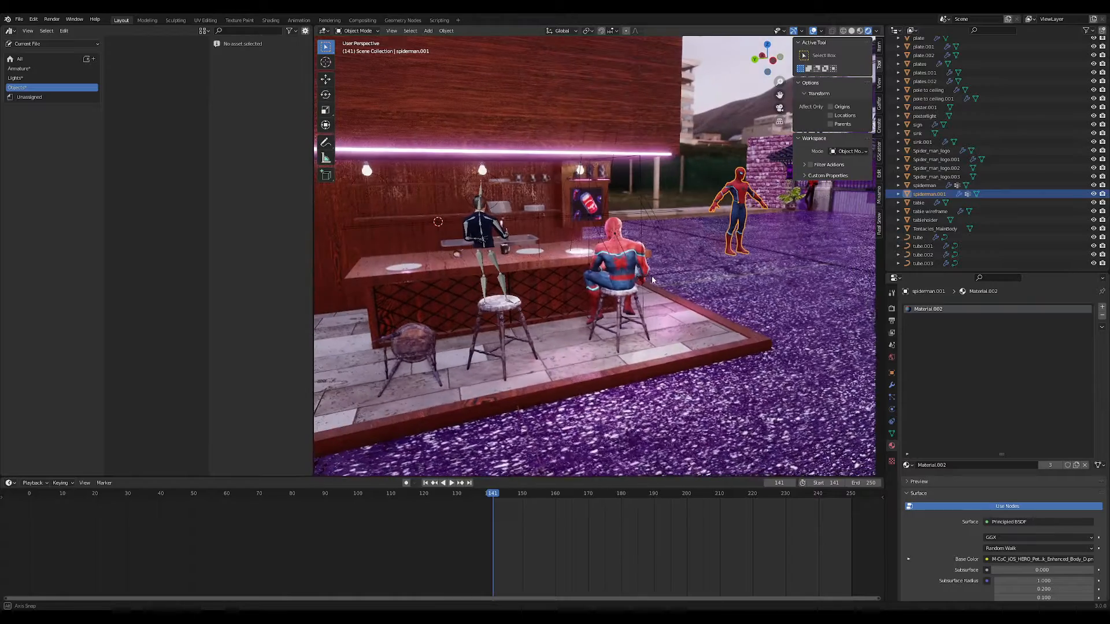
pyautogui.click(496, 229)
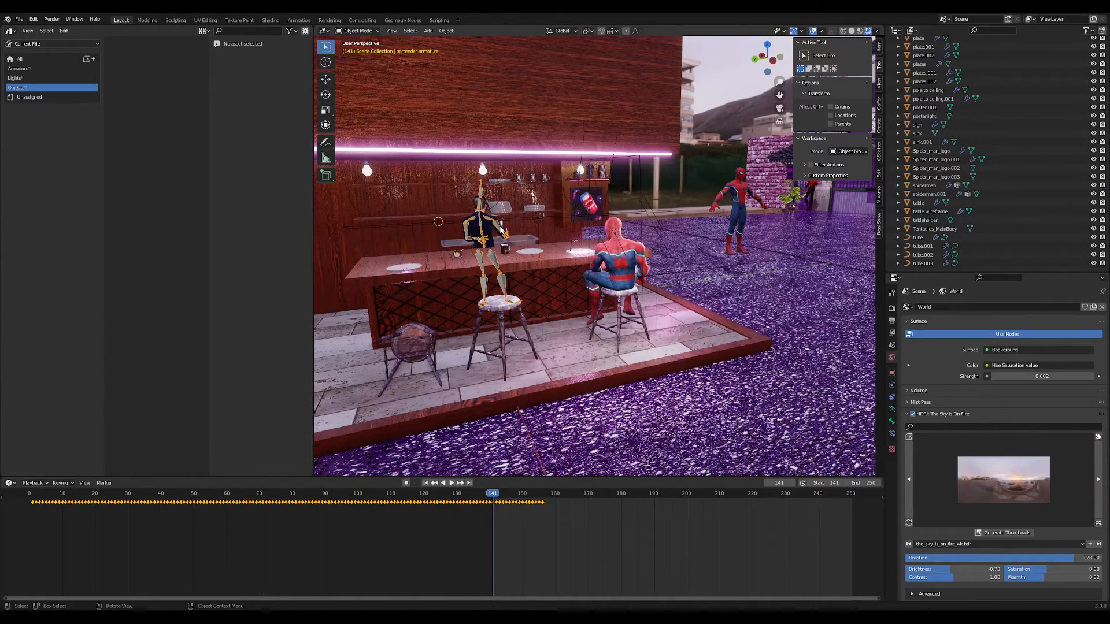
pyautogui.hotkey('shift', 'd')
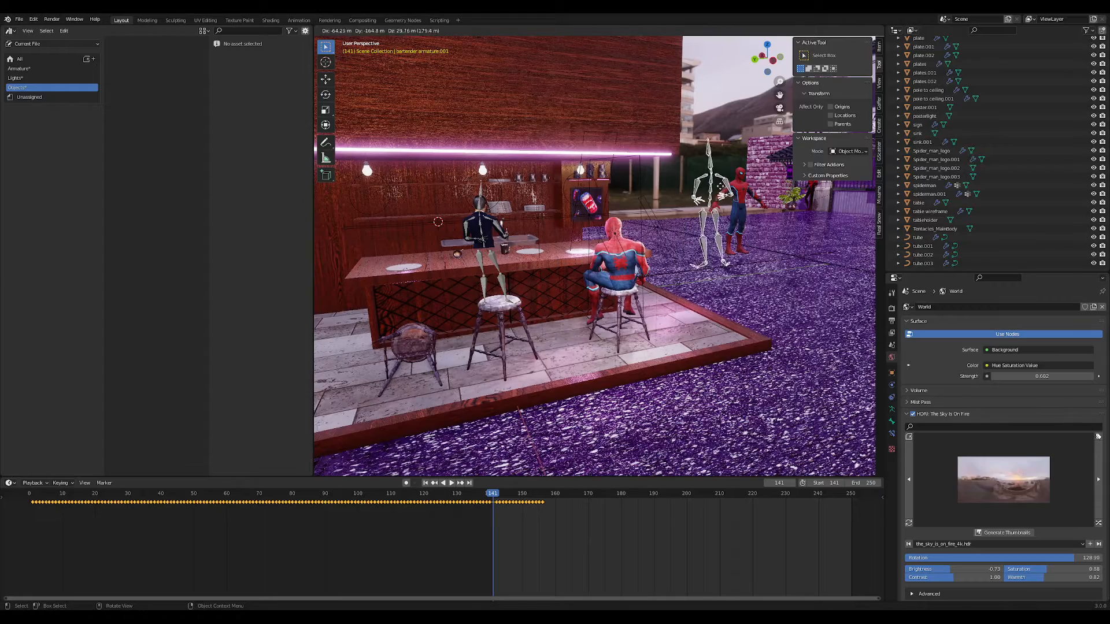
pyautogui.click(719, 186)
pyautogui.scroll(5, 659, 198)
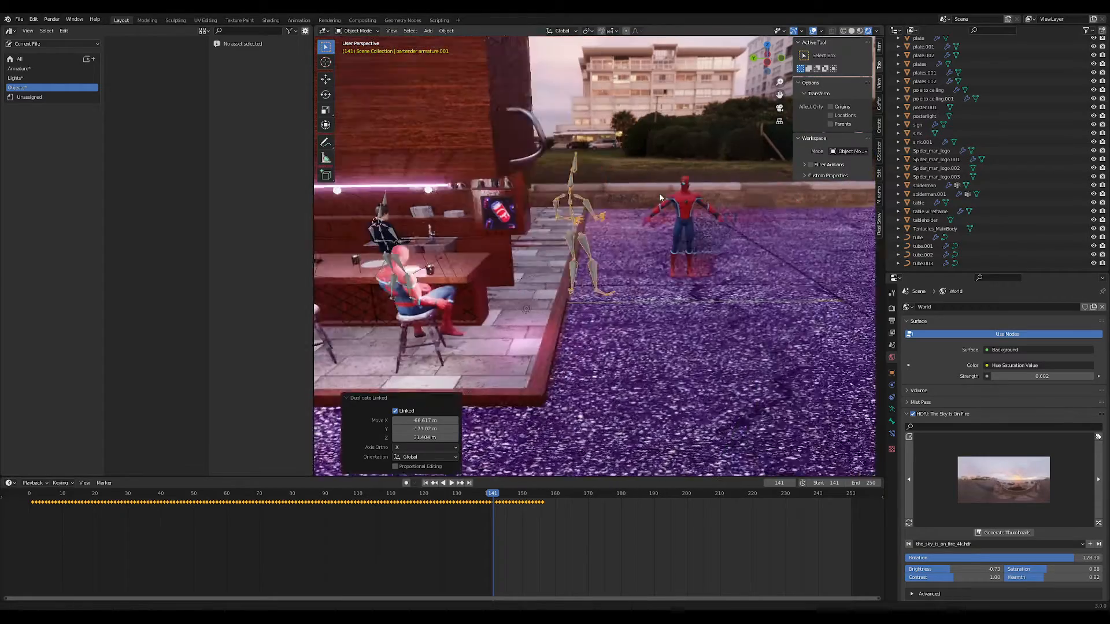
pyautogui.scroll(-5, 386, 248)
# - Make the duplicated bartender armature local with the Selected Objects, Data and Materials option
pyautogui.click(429, 216)
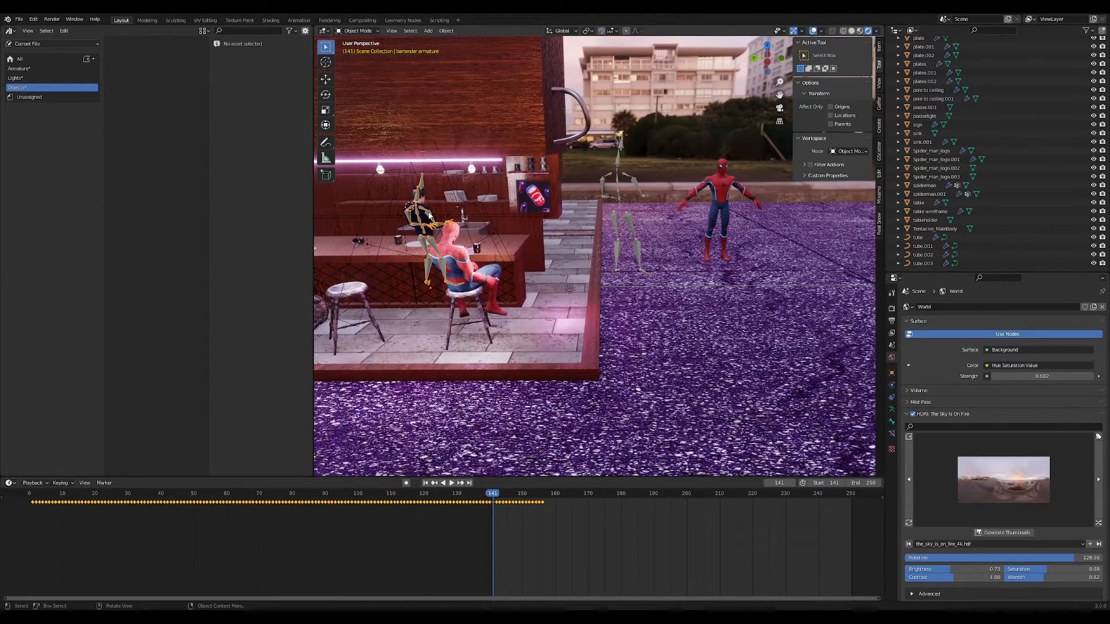
pyautogui.click(617, 188)
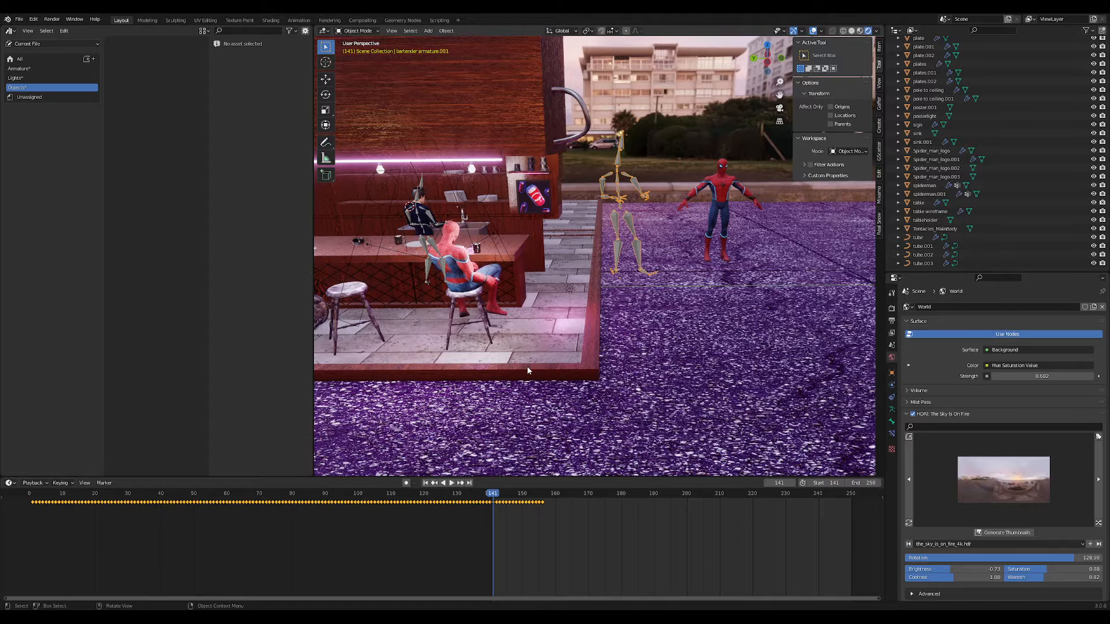
pyautogui.rightClick(636, 198)
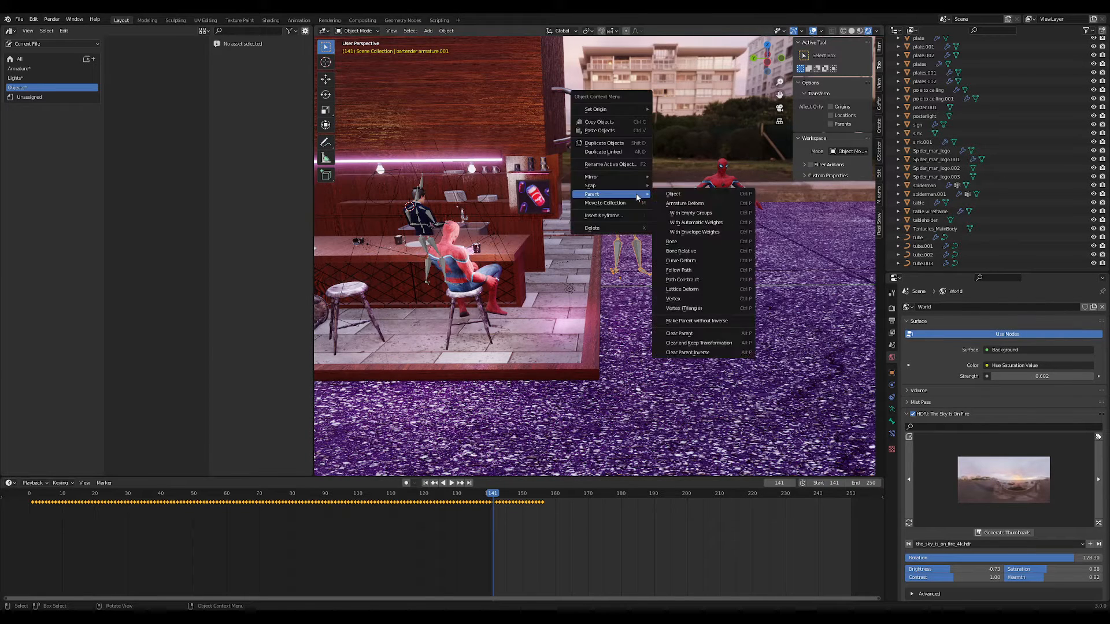
pyautogui.click(447, 31)
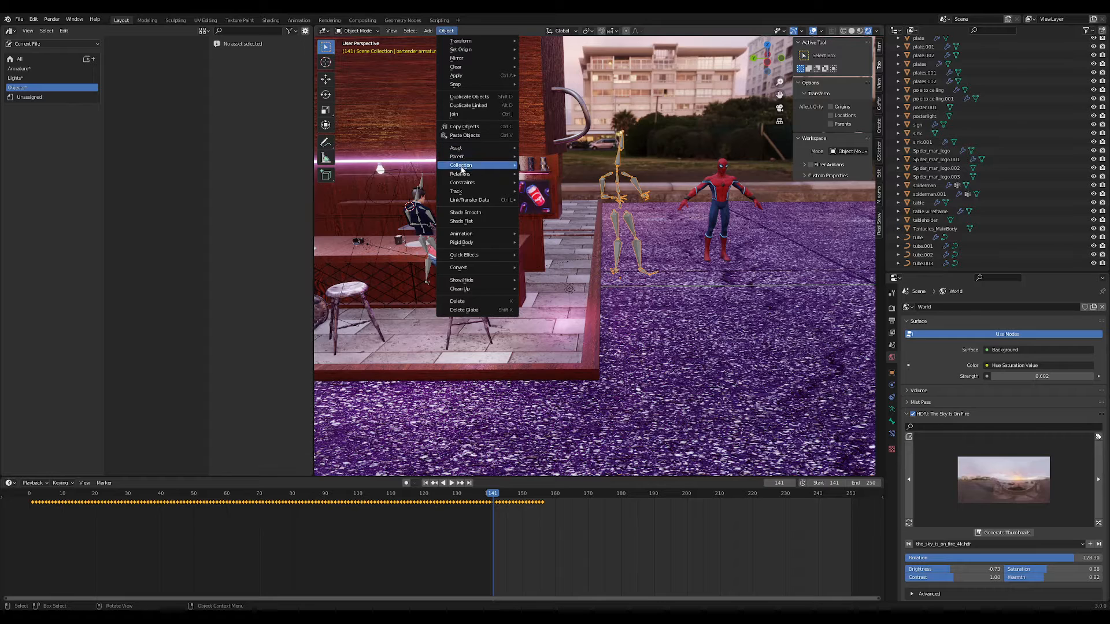
pyautogui.moveTo(463, 182)
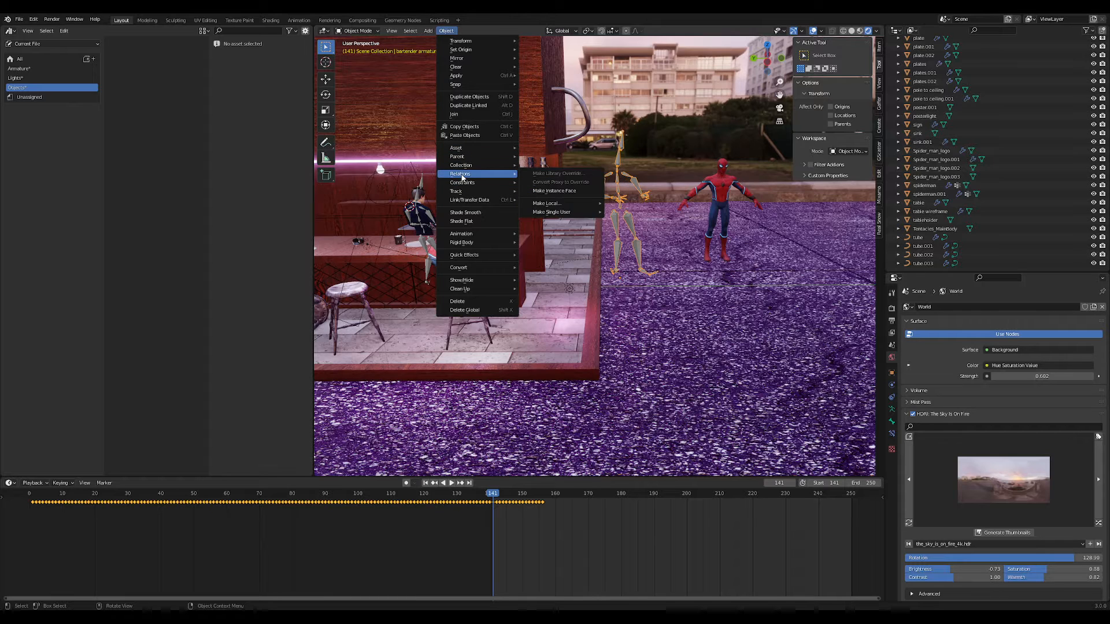
pyautogui.moveTo(549, 206)
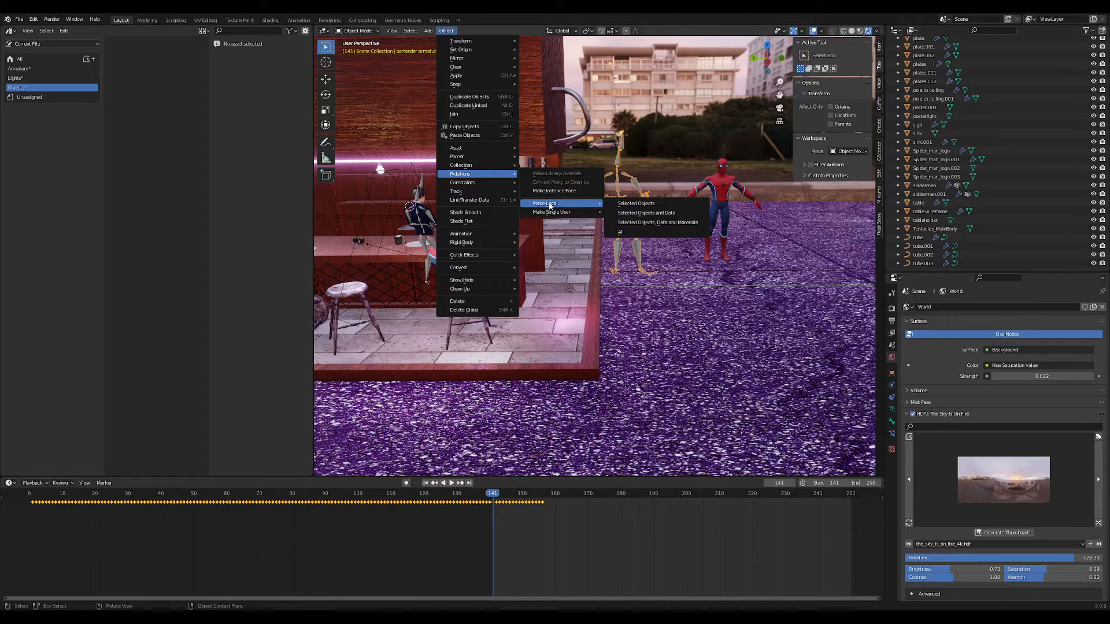
pyautogui.click(637, 222)
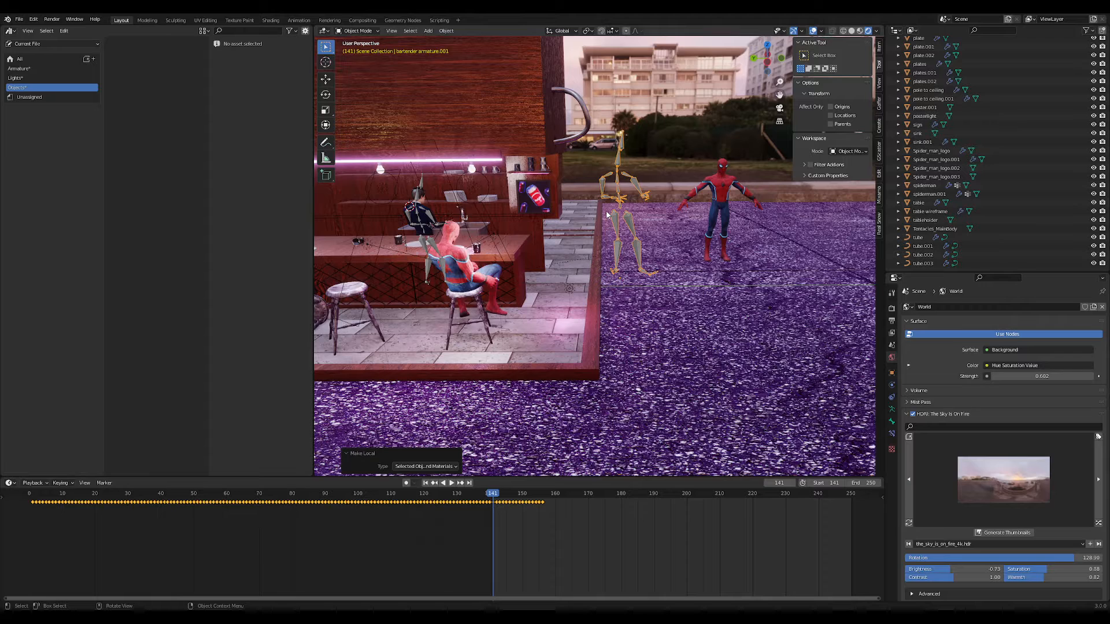
pyautogui.hotkey('ctrl', 'p')
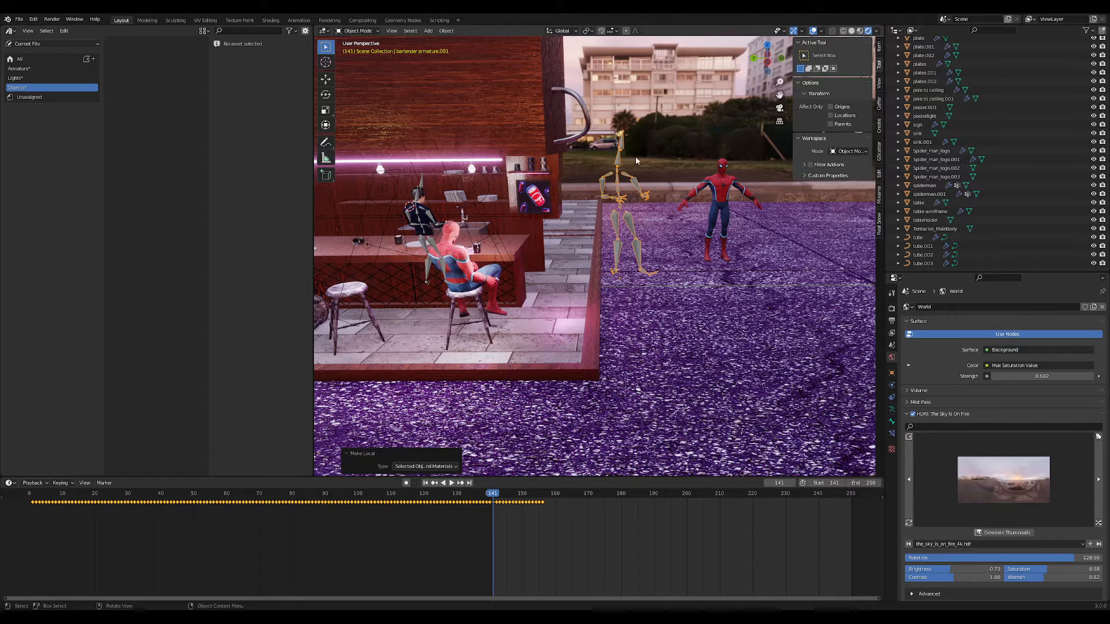
pyautogui.rightClick(635, 156)
pyautogui.moveTo(640, 158)
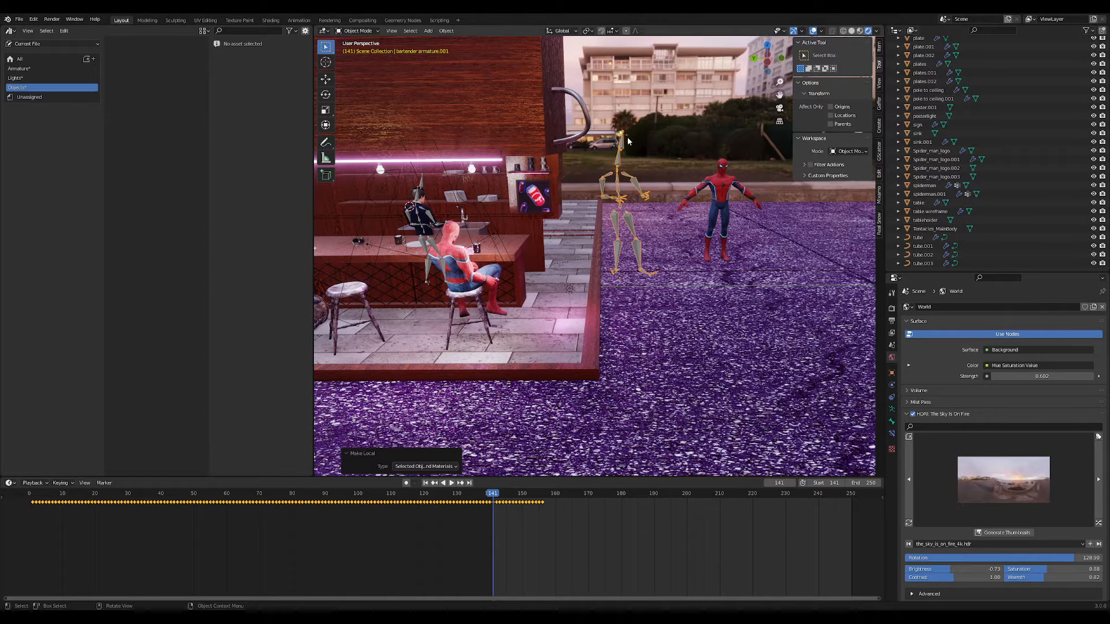
pyautogui.rightClick(630, 139)
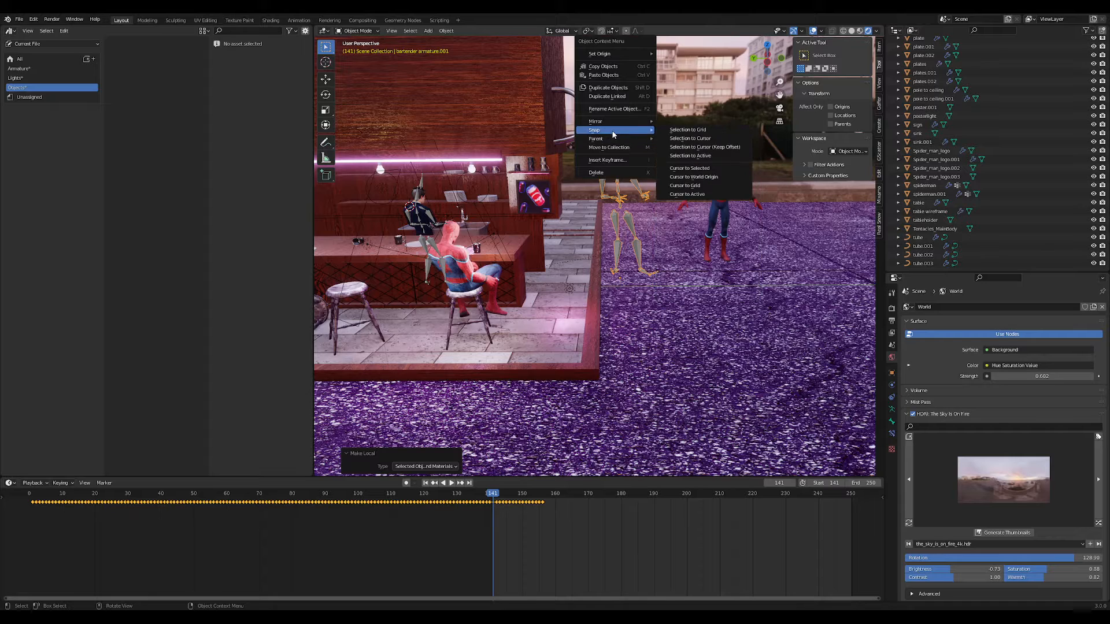
pyautogui.press('i')
# - Delete all selected keyframes of the duplicated armature from the timeline
pyautogui.rightClick(526, 526)
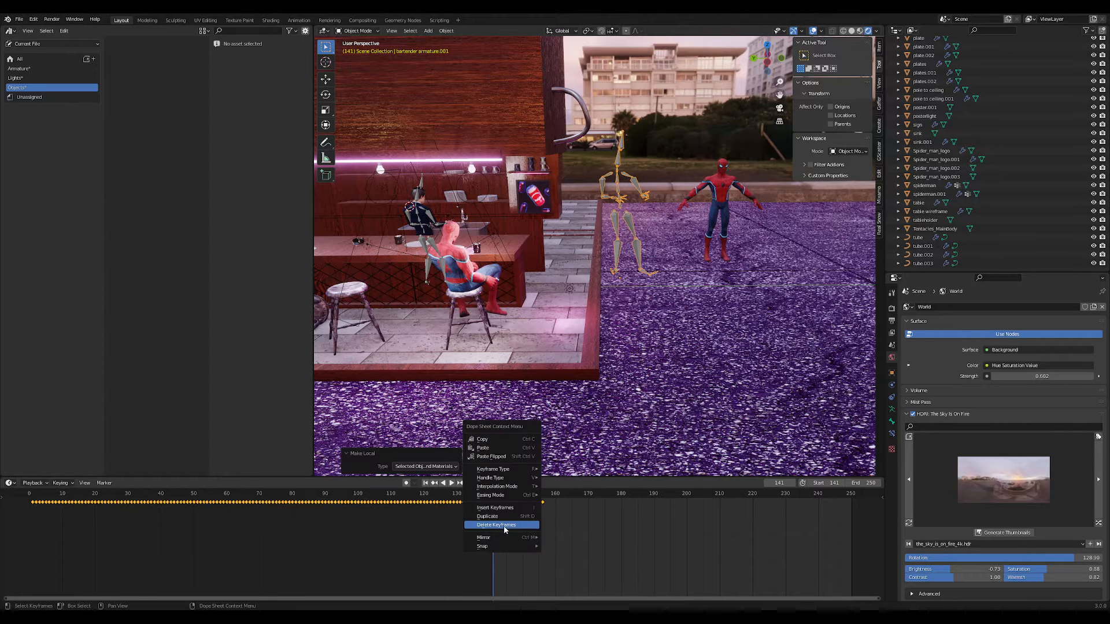
pyautogui.click(497, 525)
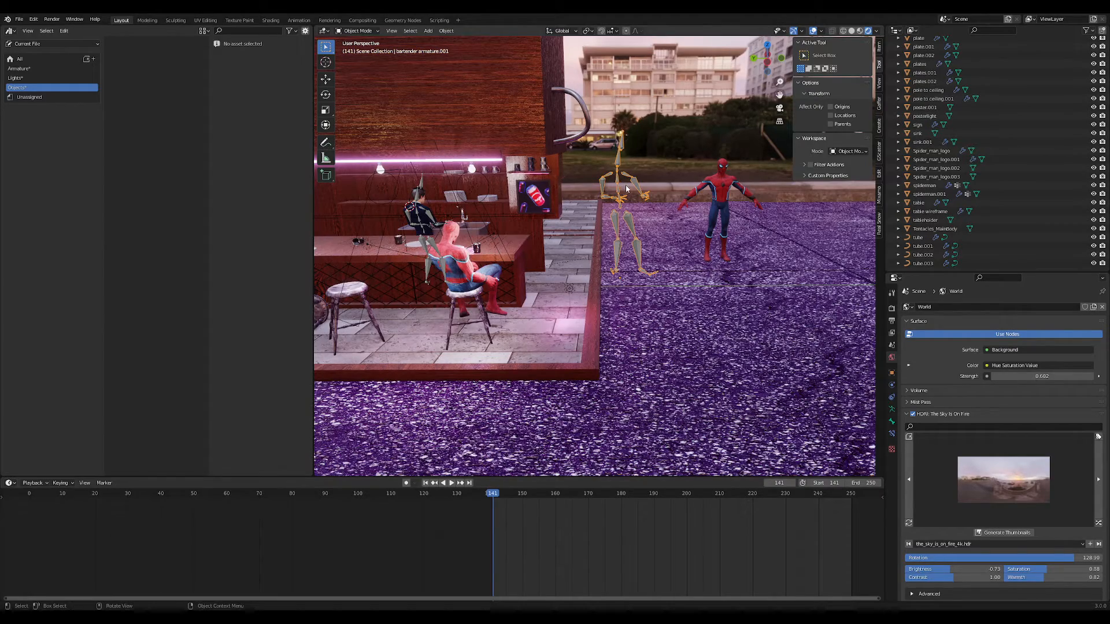
# - In Pose Mode, rotate the duplicated armature's RightArm bone by about -37.7° and return to Object Mode
pyautogui.moveTo(626, 189); pyautogui.dragTo(610, 195, button='middle')
pyautogui.click(356, 31)
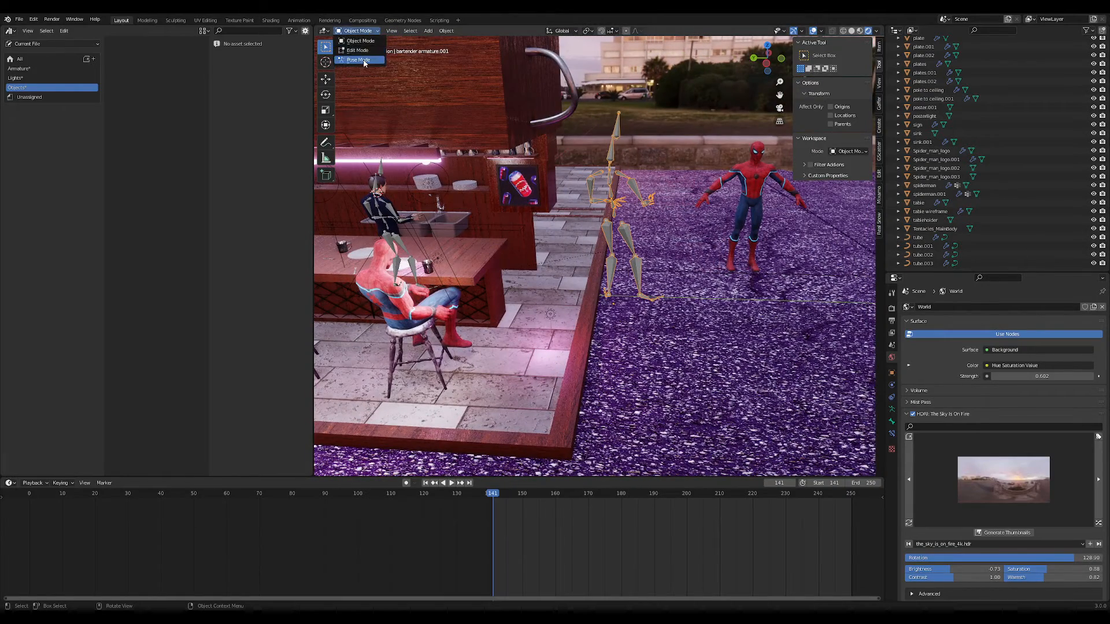
pyautogui.click(364, 61)
pyautogui.click(633, 191)
pyautogui.press('r')
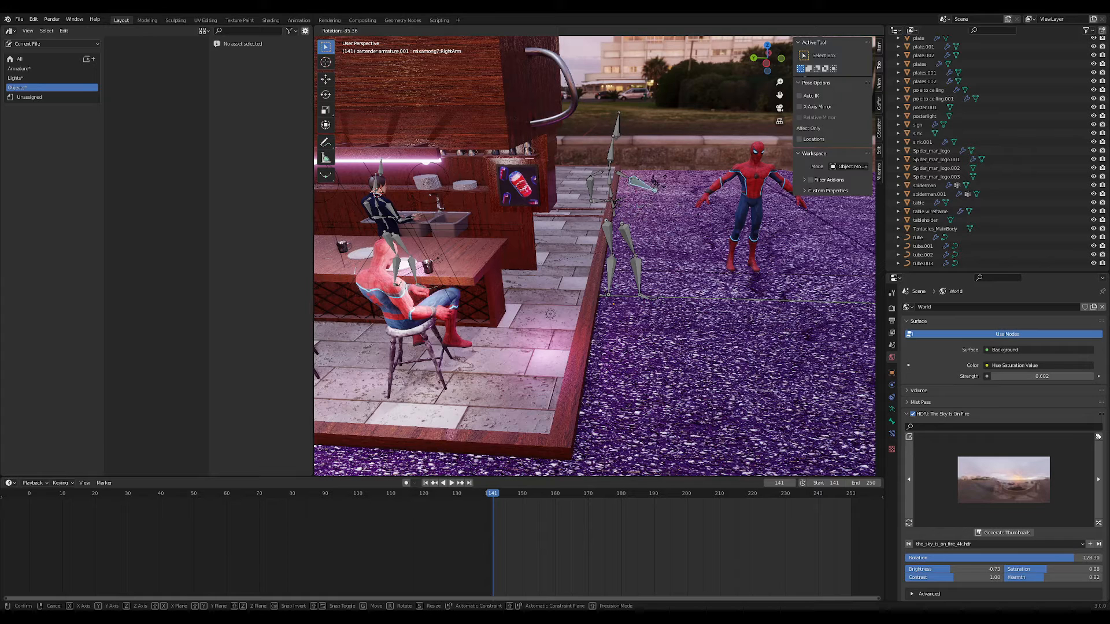
pyautogui.click(664, 185)
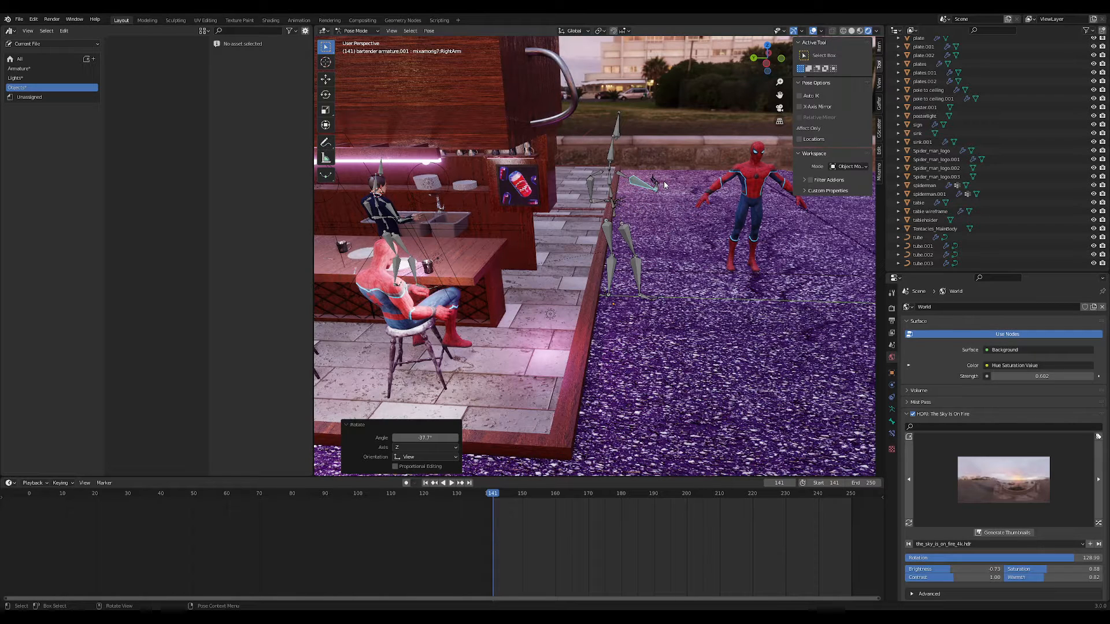
pyautogui.press('Tab')
pyautogui.press('Tab')
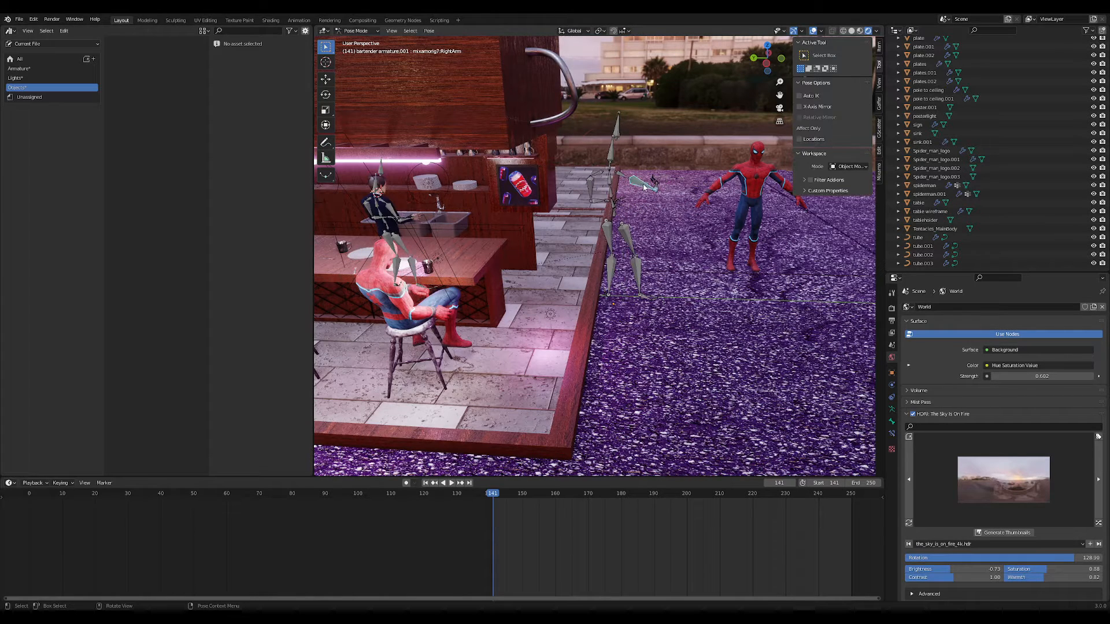
pyautogui.click(356, 30)
pyautogui.click(355, 42)
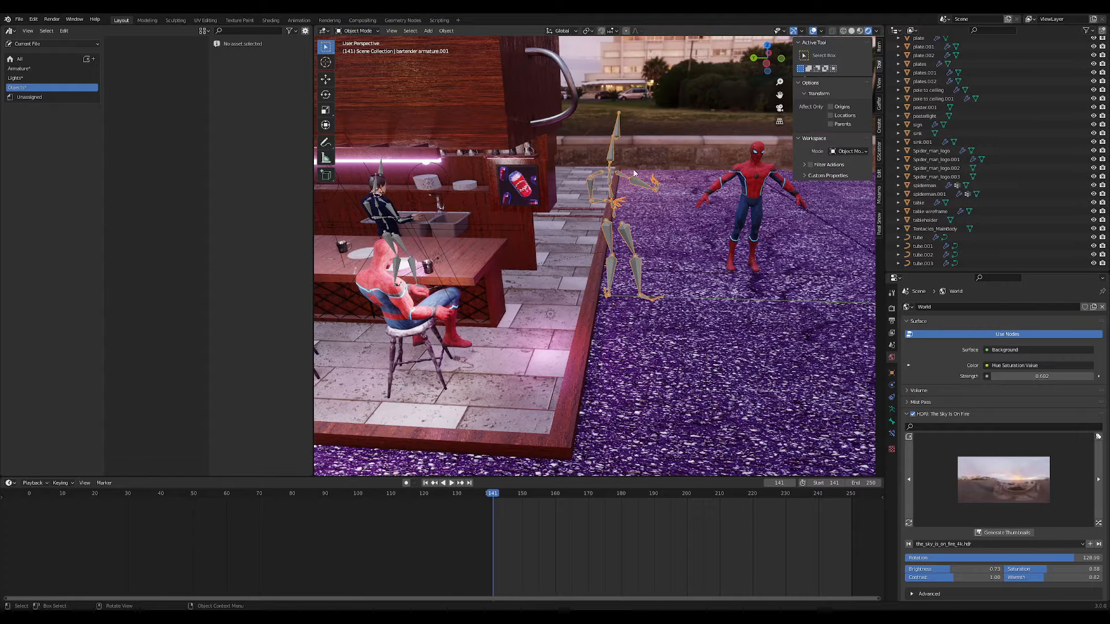
# - Move the duplicated armature closer to the standing Spider-Man, by about 3.6 m in X, -15.7 m in Y and 9.6 m in Z
pyautogui.press('g')
pyautogui.click(670, 163)
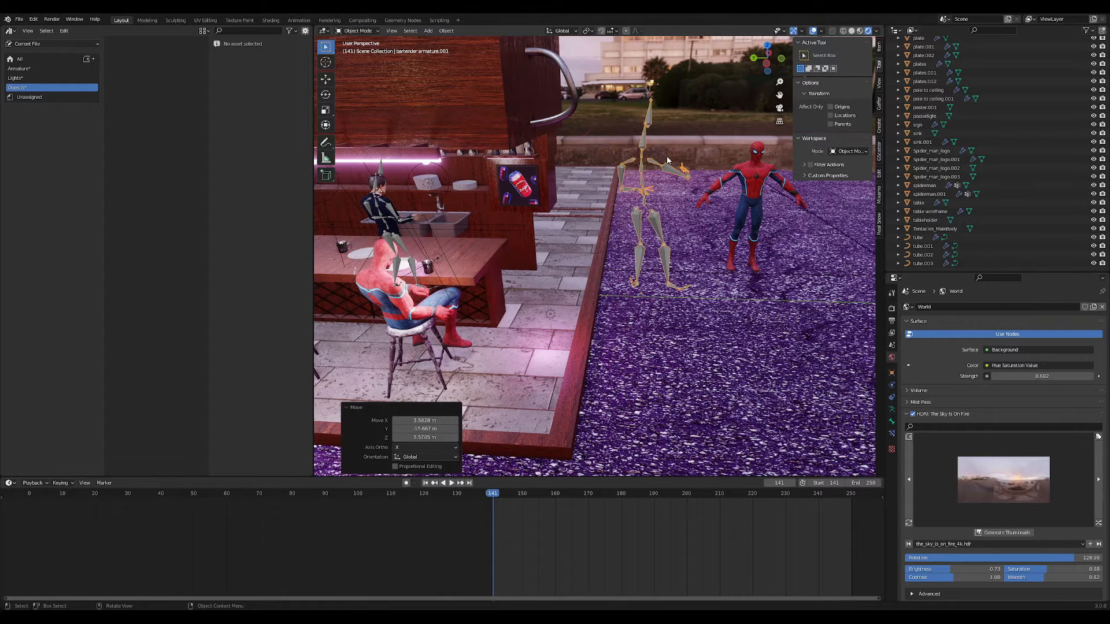
pyautogui.scroll(-2, 672, 164)
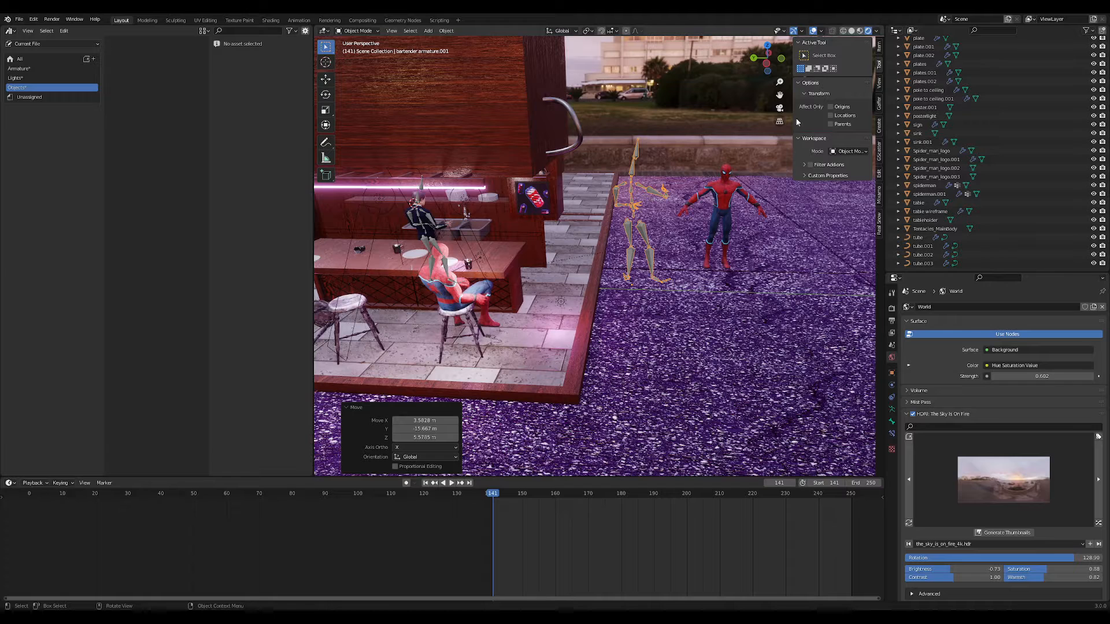
pyautogui.scroll(10, 963, 135)
pyautogui.scroll(5, 964, 138)
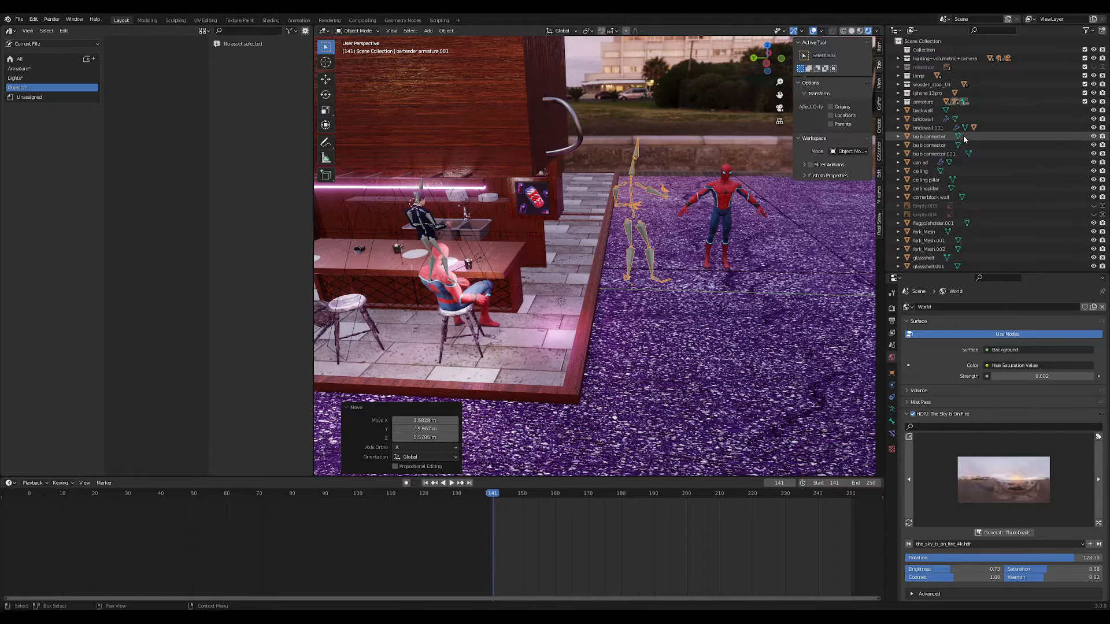
# - Mark the duplicated bartender armature in the armature collection as an asset and select it among all of the current file's assets
pyautogui.click(897, 101)
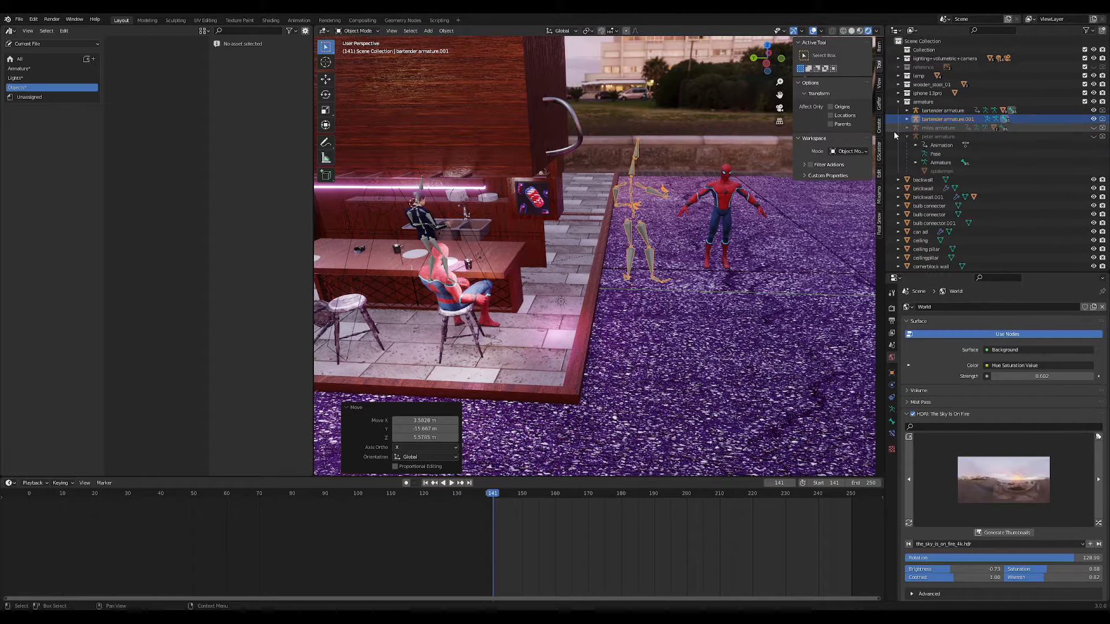
pyautogui.click(945, 121)
pyautogui.rightClick(937, 122)
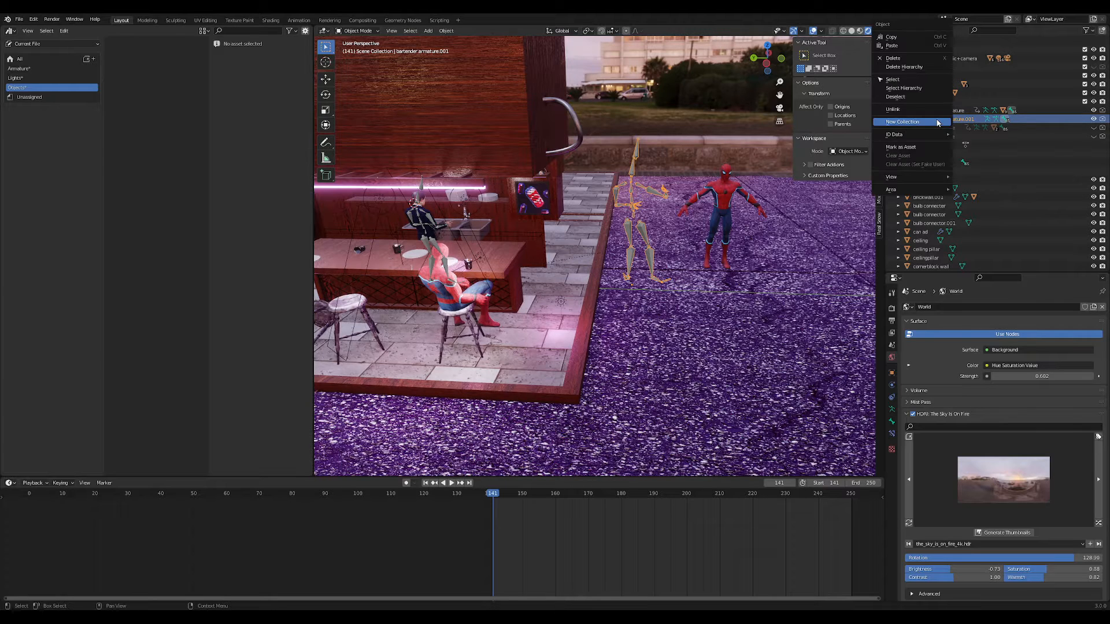
pyautogui.click(911, 148)
pyautogui.click(17, 61)
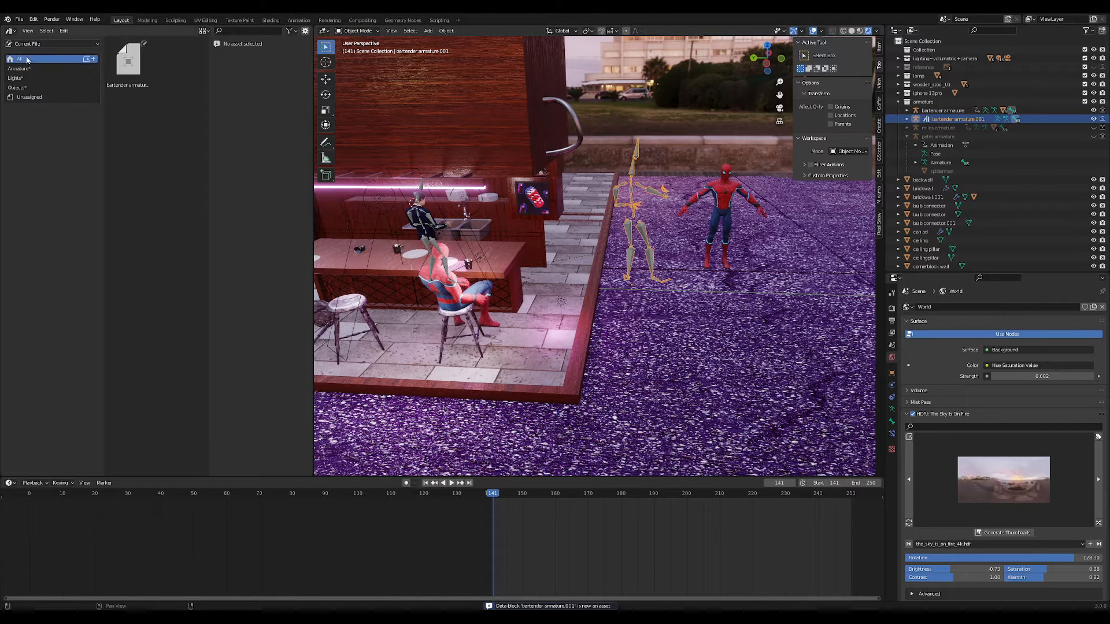
pyautogui.click(133, 65)
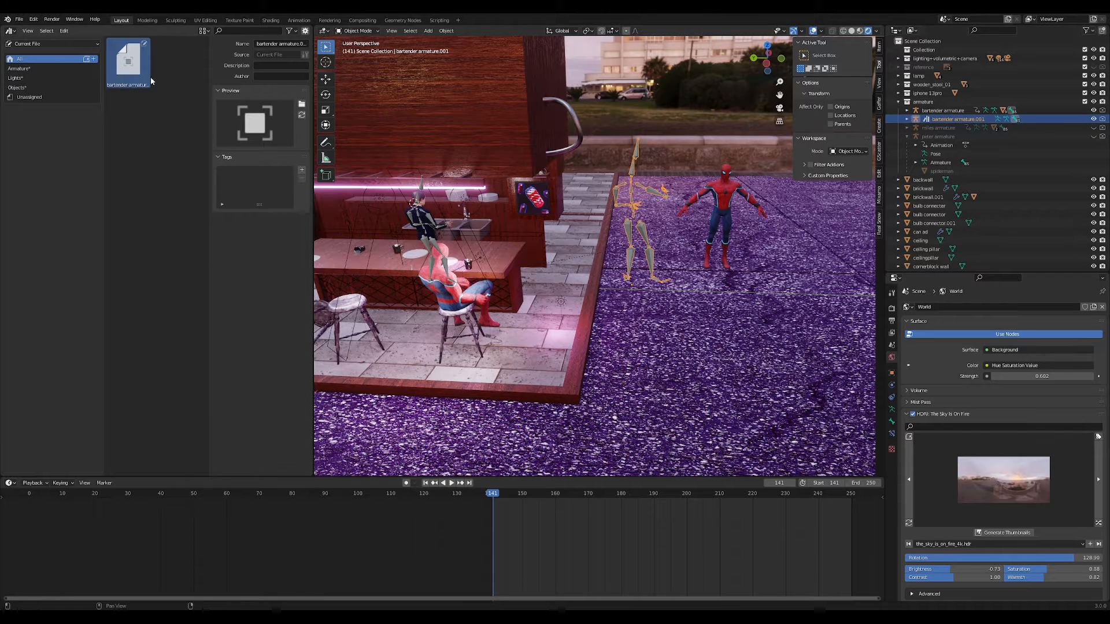
# - Place a copy of the bartender armature asset on the purple ground in front of the standing Spider-Man
pyautogui.moveTo(132, 67); pyautogui.dragTo(688, 356)
pyautogui.scroll(-5, 713, 313)
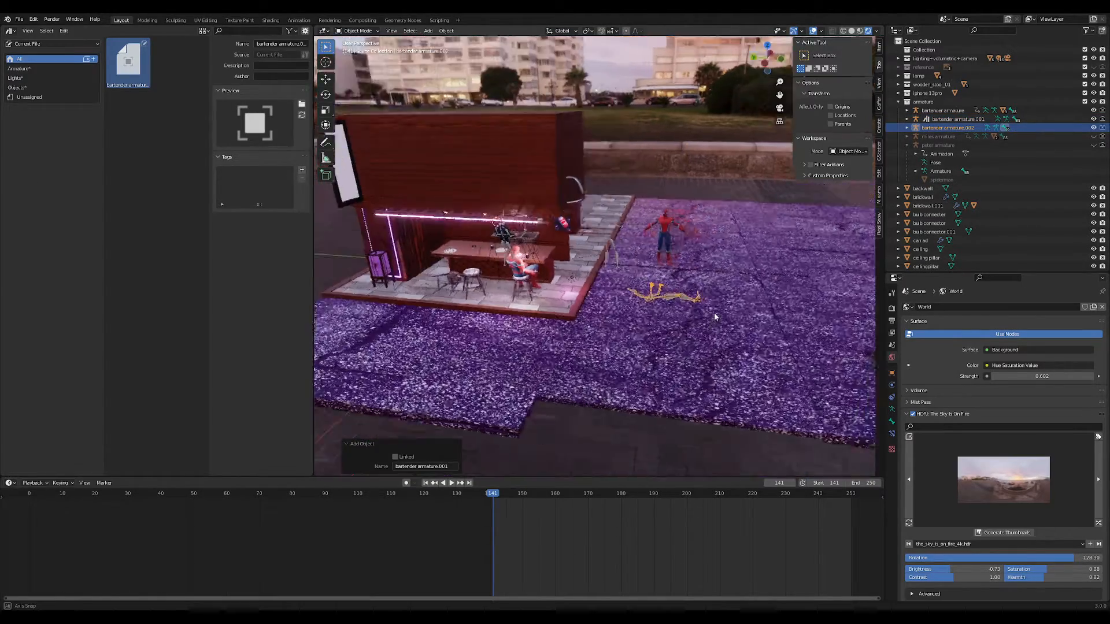
pyautogui.moveTo(714, 317); pyautogui.dragTo(675, 308, button='middle')
pyautogui.scroll(4, 686, 302)
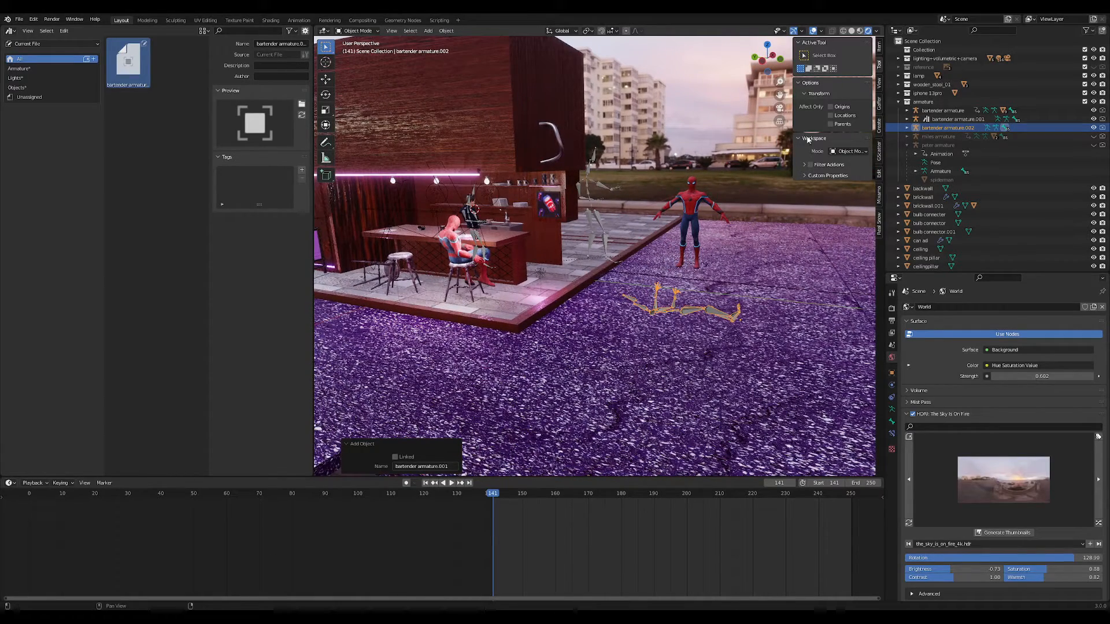
# - Set the 3D cursor's X, Y and Z rotation to 0°
pyautogui.click(879, 84)
pyautogui.moveTo(835, 228); pyautogui.dragTo(812, 227)
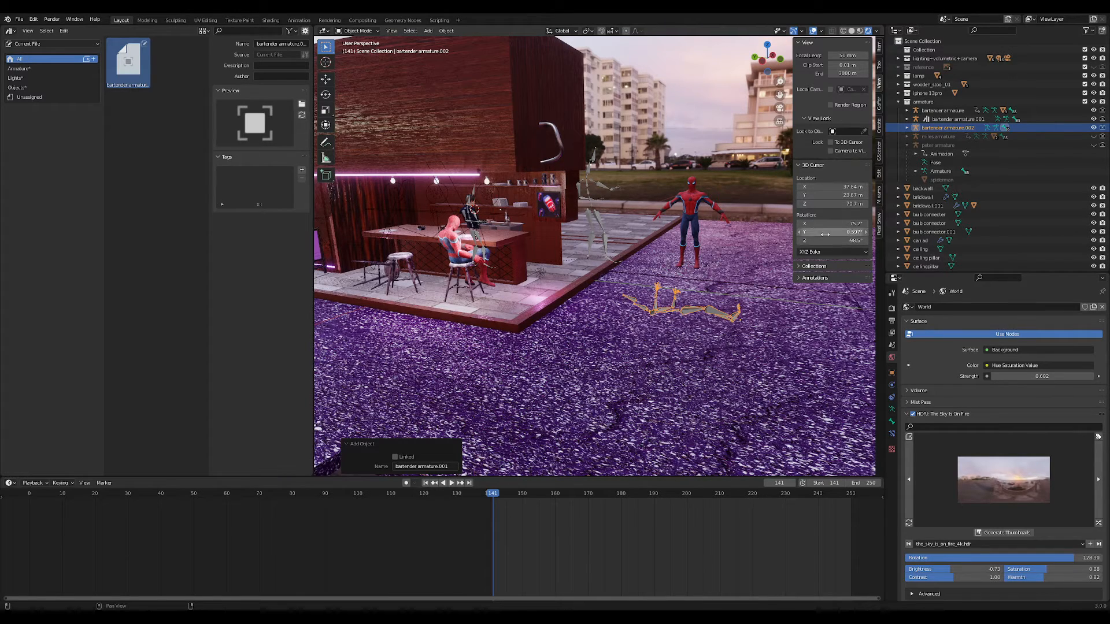
pyautogui.click(824, 223)
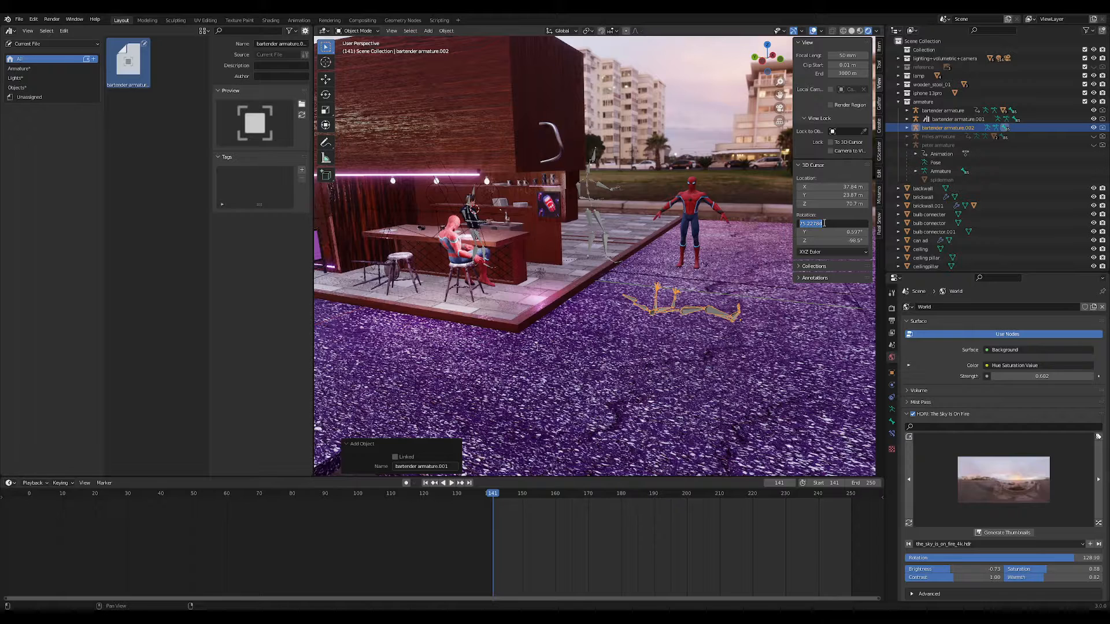
pyautogui.write('0')
pyautogui.press('Return')
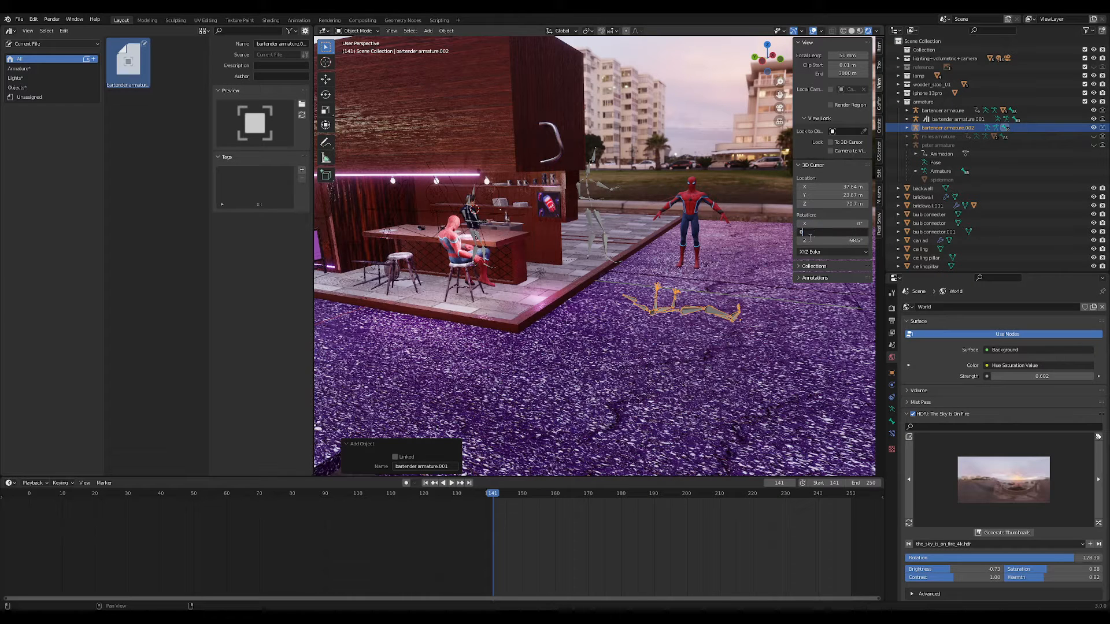
pyautogui.click(810, 235)
pyautogui.write('0')
pyautogui.press('Return')
pyautogui.write('0')
pyautogui.press('Return')
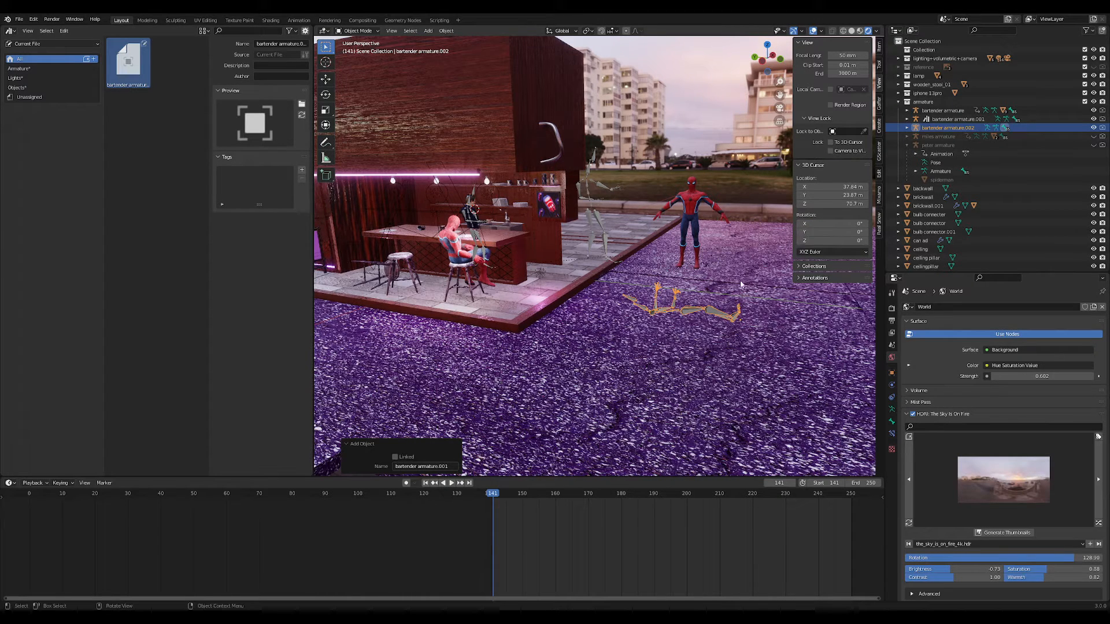
# - Move the placed armature copy to the standing Spider-Man and delete it
pyautogui.press('g')
pyautogui.click(723, 221)
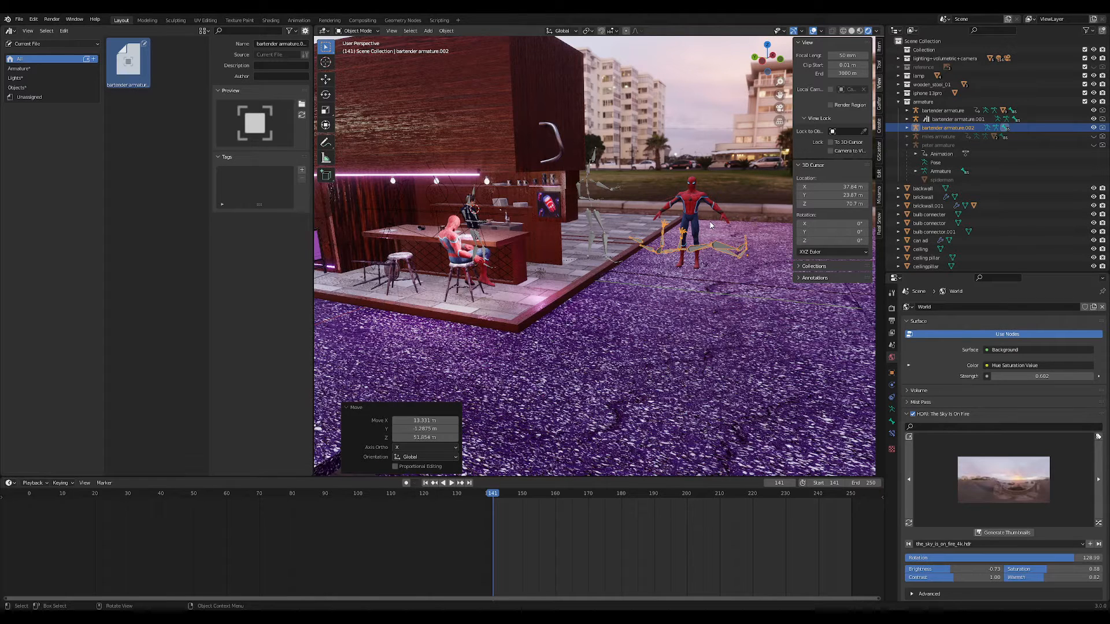
pyautogui.press('x')
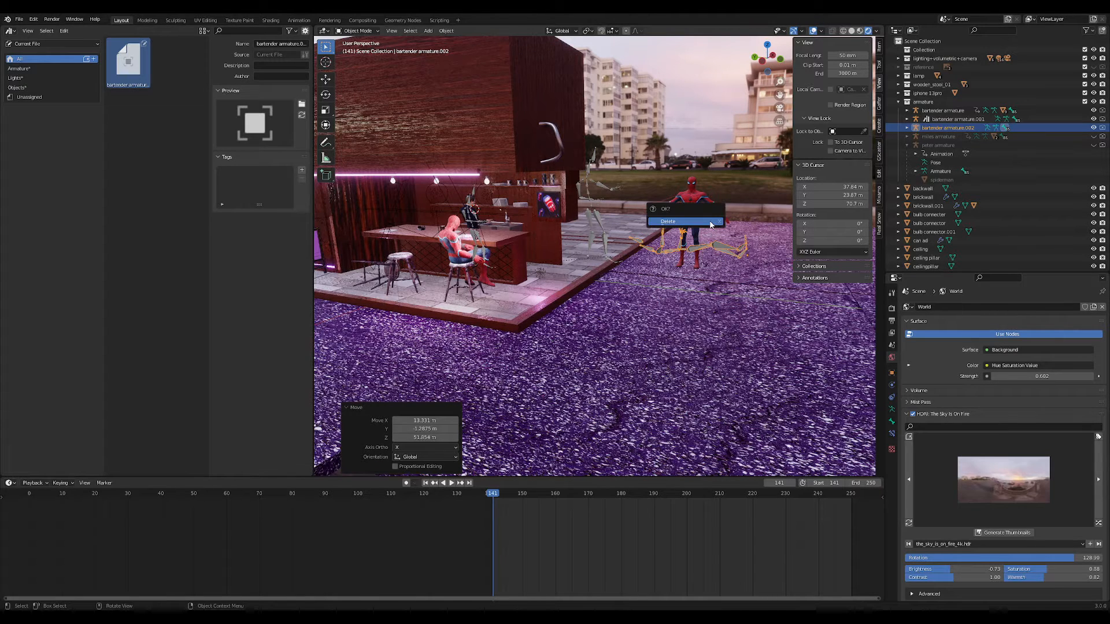
pyautogui.click(711, 222)
# - Place a new copy of the bartender armature asset on the ground and rotate it 90° around the global X axis
pyautogui.click(599, 192)
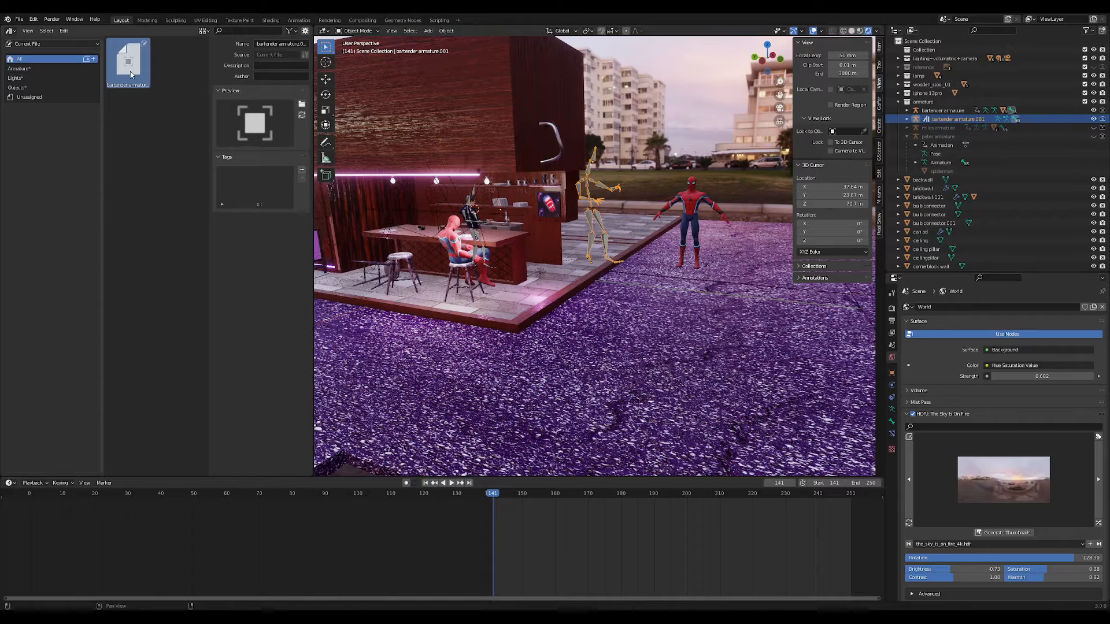
pyautogui.moveTo(131, 73); pyautogui.dragTo(662, 310)
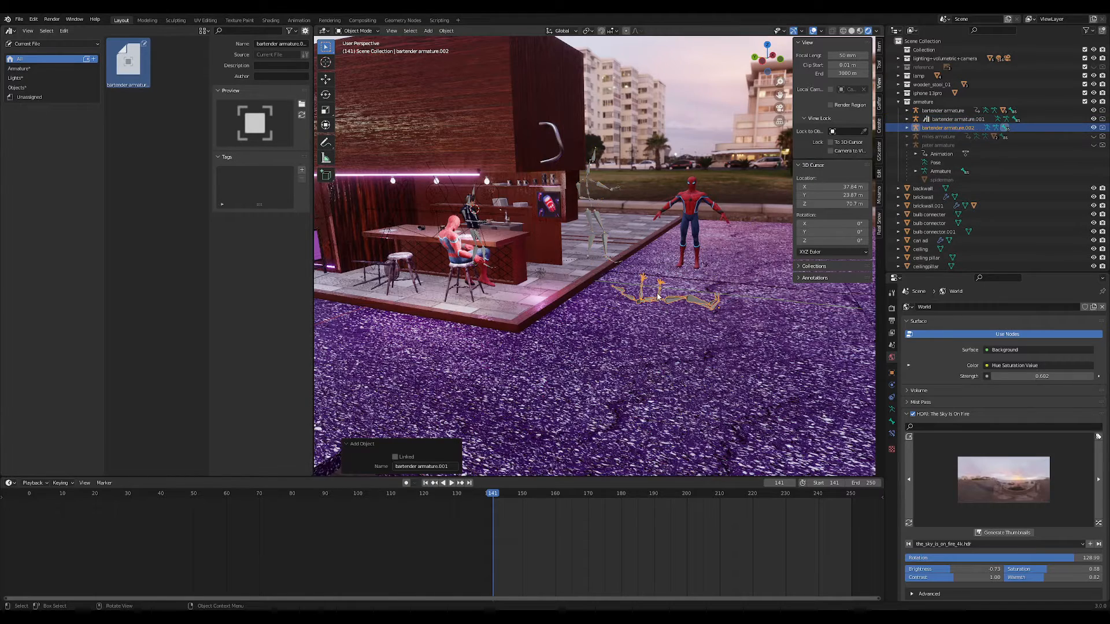
pyautogui.press('r')
pyautogui.press('x')
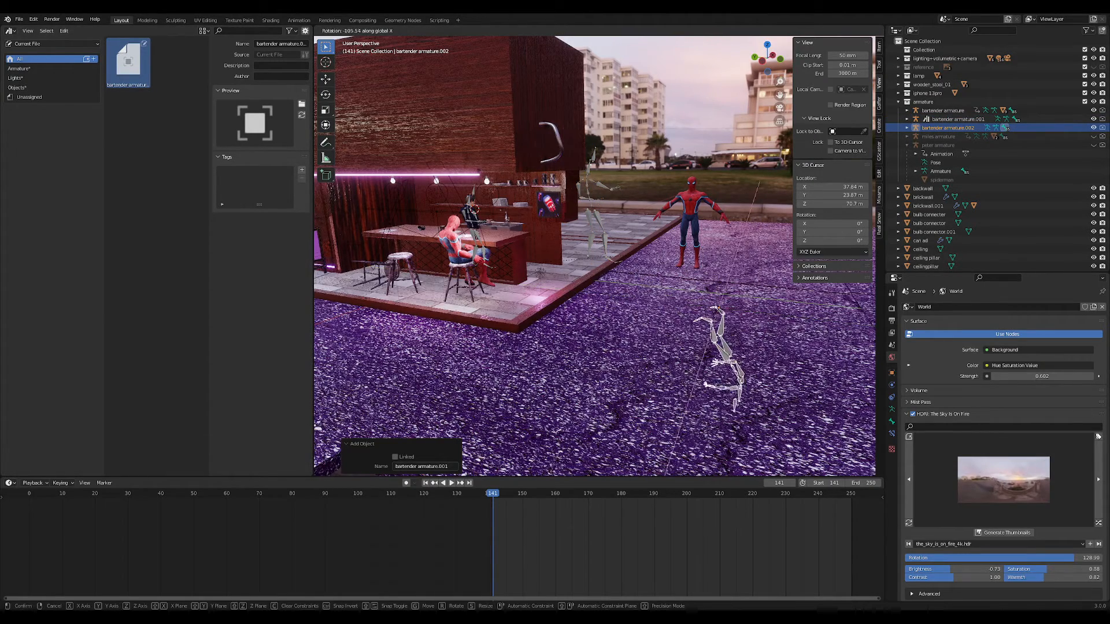
pyautogui.write('90')
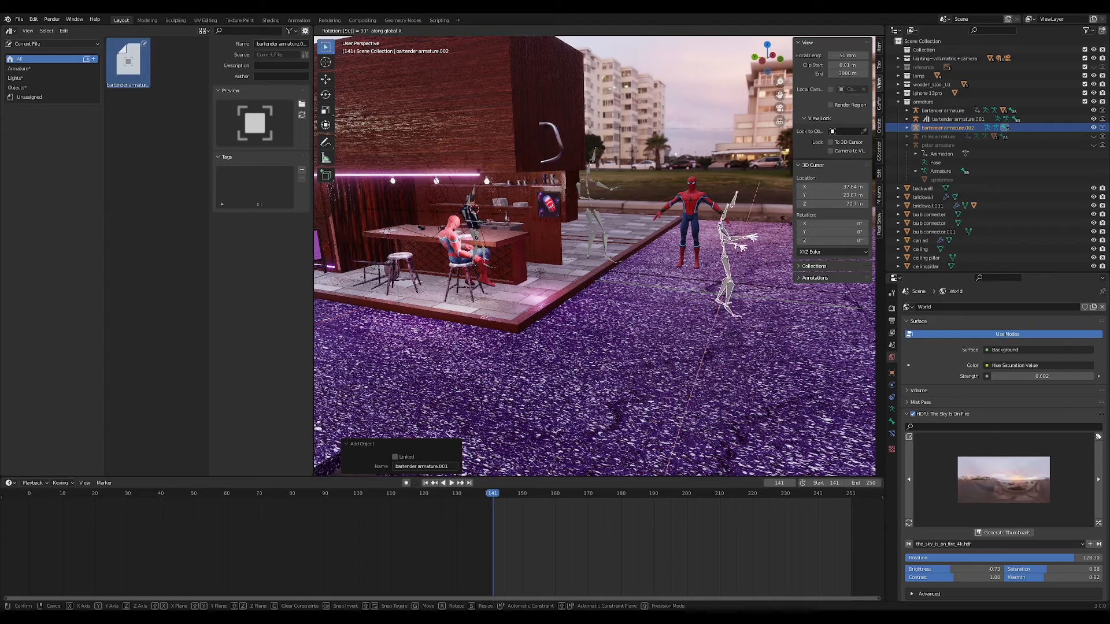
pyautogui.press('Return')
# - Rotate the placed armature copy by about -1.8° around the global X axis
pyautogui.moveTo(786, 224); pyautogui.dragTo(618, 242, button='middle')
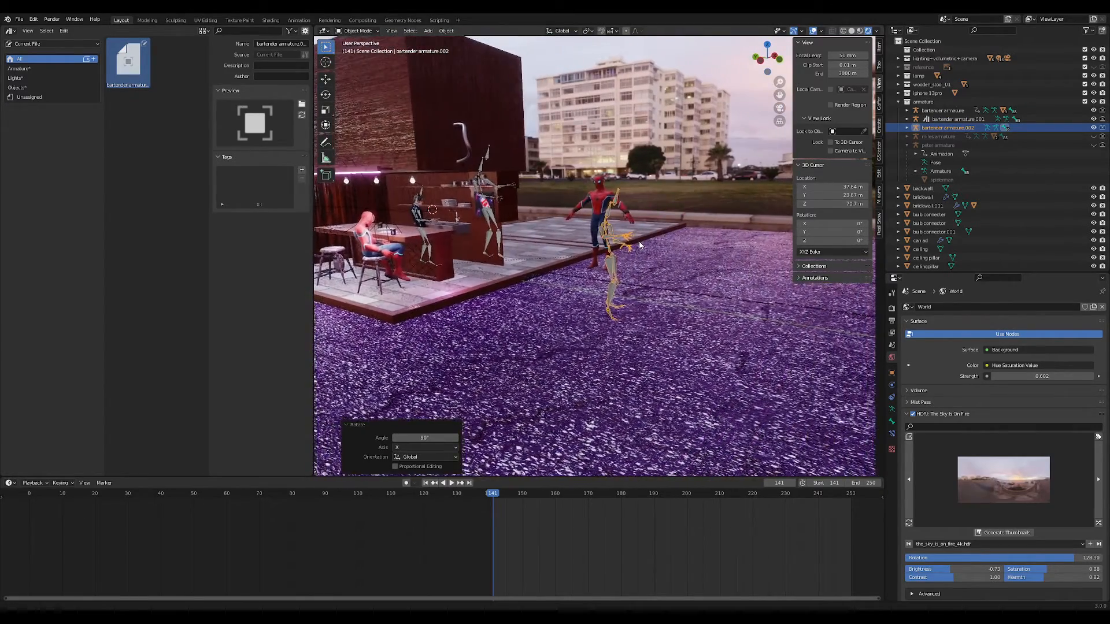
pyautogui.moveTo(714, 238); pyautogui.dragTo(712, 237, button='middle')
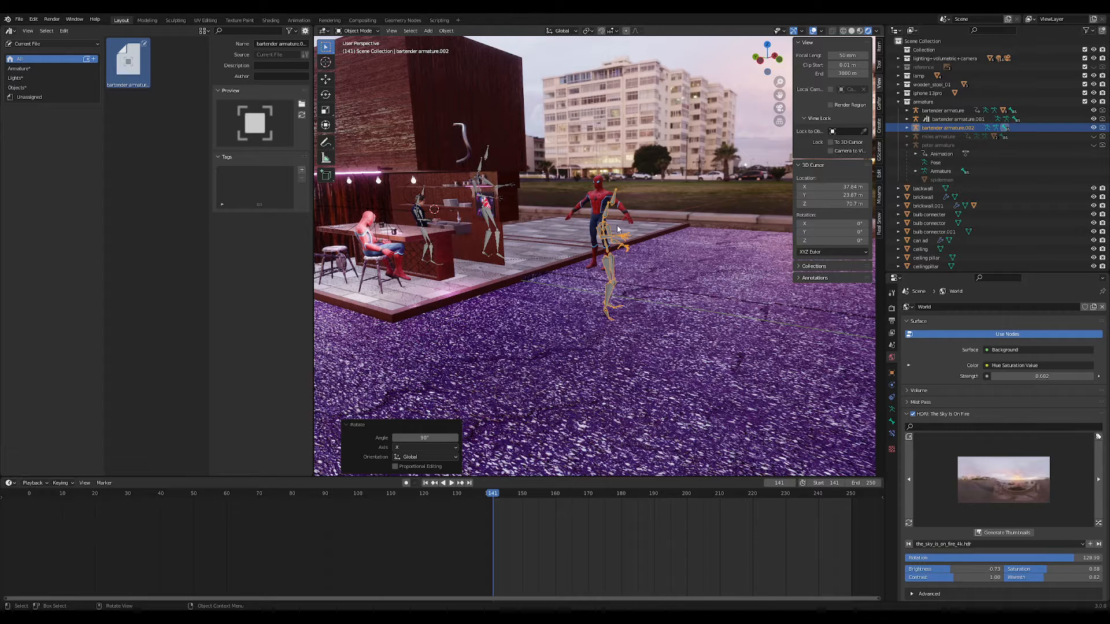
pyautogui.press('r')
pyautogui.press('x')
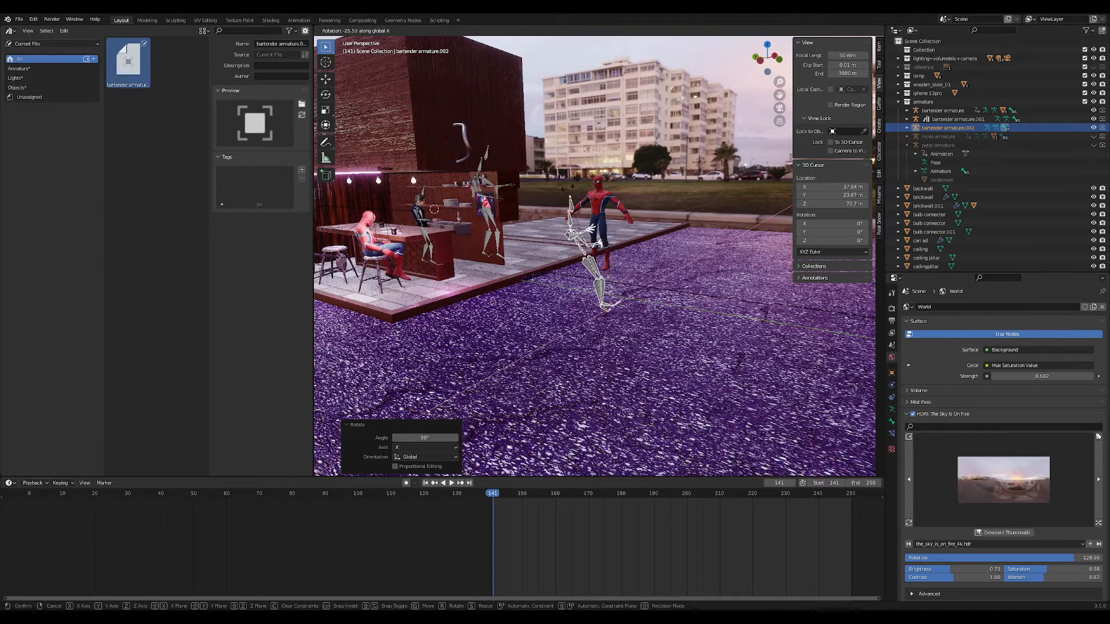
pyautogui.click(618, 213)
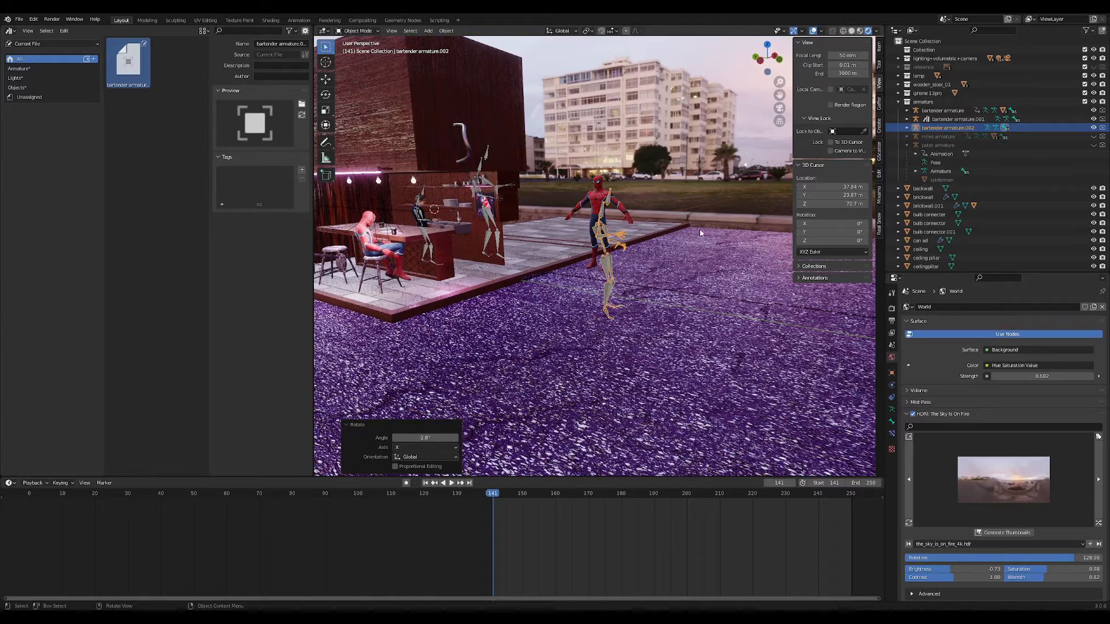
# - Rotate the placed armature copy 90° around the global X axis and 90° around the global Y axis
pyautogui.write('rx90')
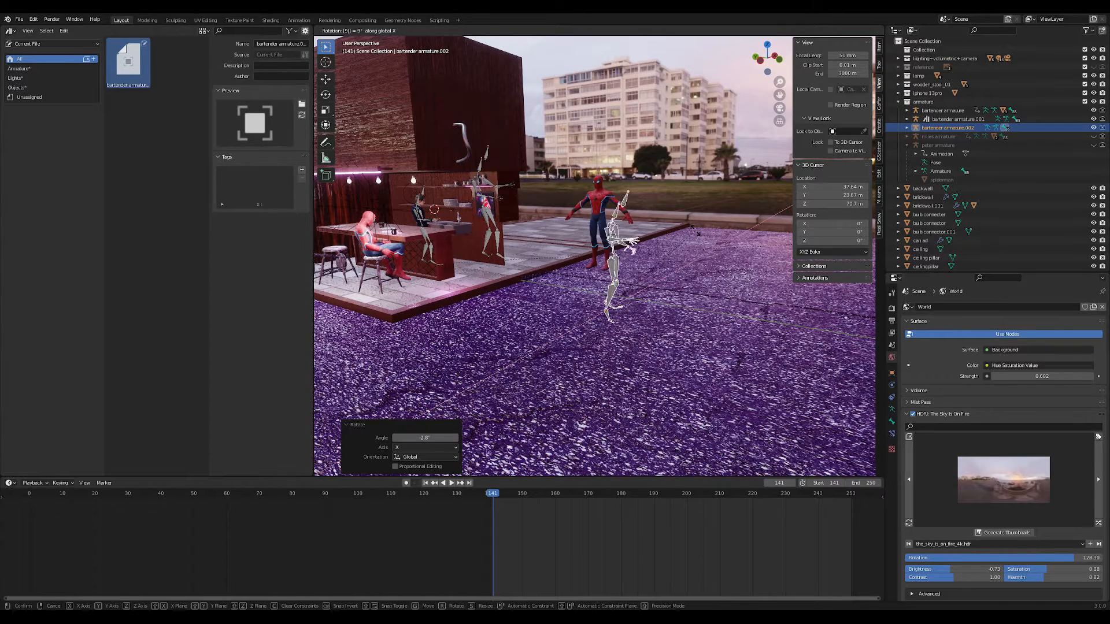
pyautogui.press('Return')
pyautogui.write('r')
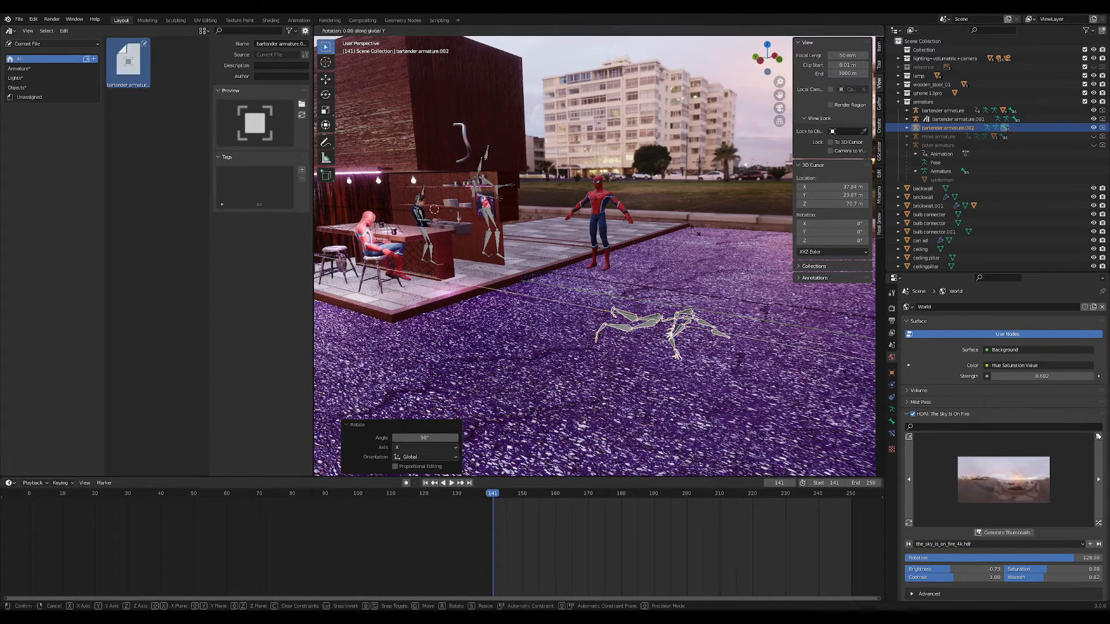
pyautogui.write('y90')
pyautogui.press('Return')
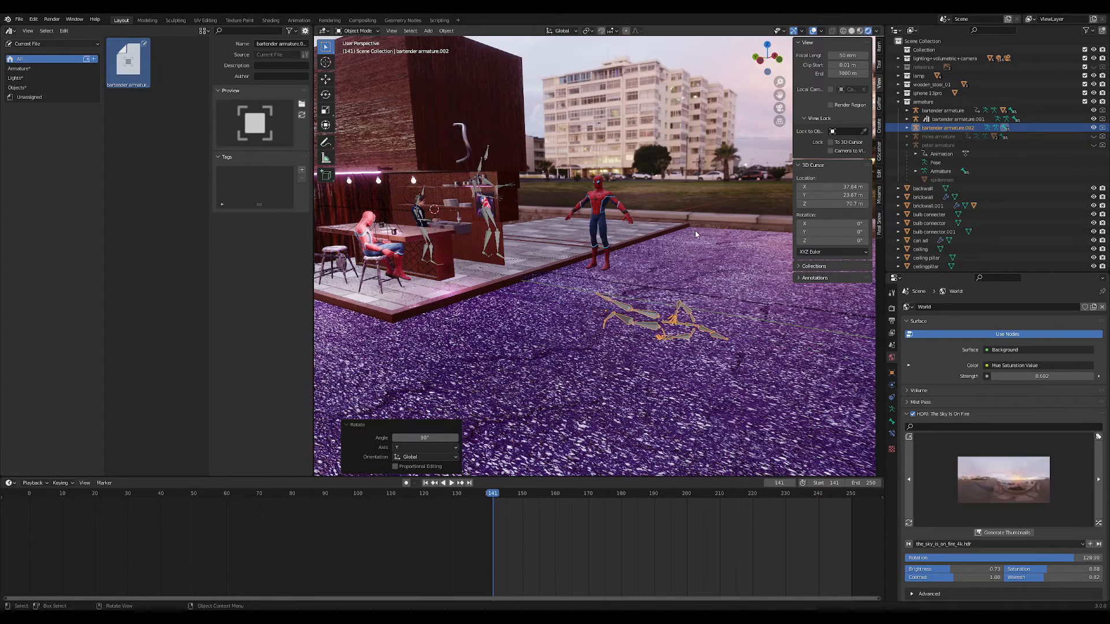
# - Raise the armature copy about 58 m in Z and move it to the standing Spider-Man's feet
pyautogui.press('g')
pyautogui.press('z')
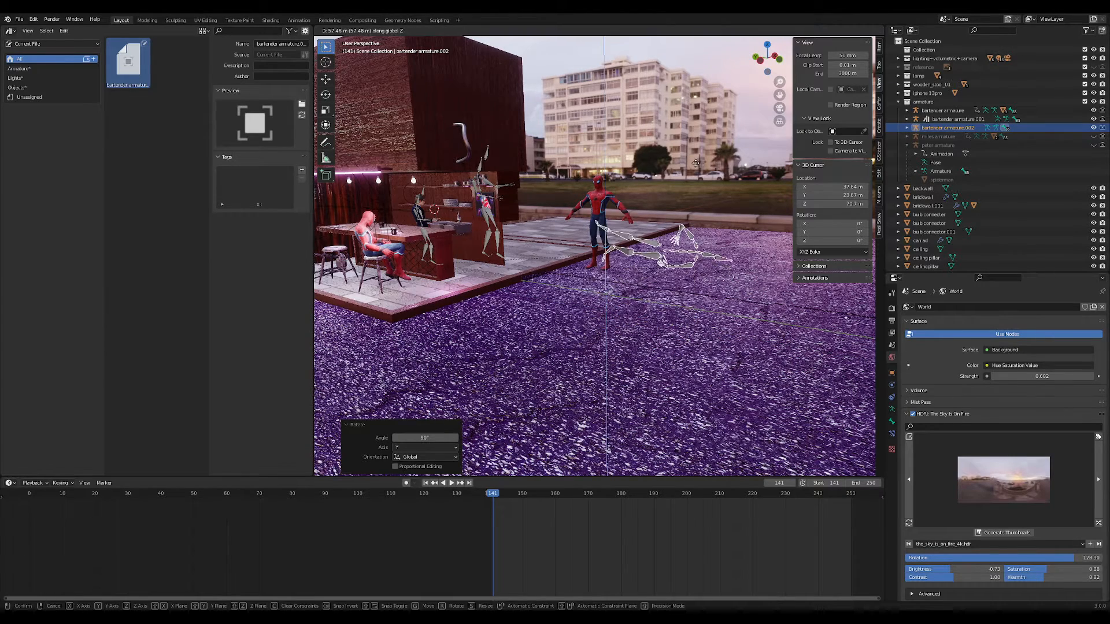
pyautogui.click(691, 161)
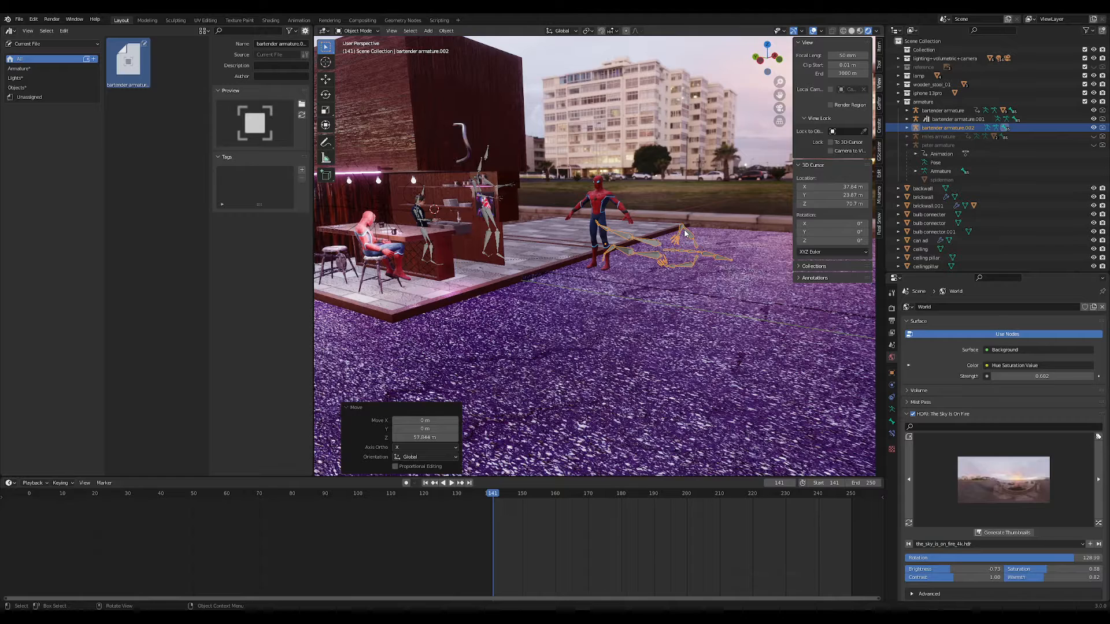
pyautogui.press('g')
pyautogui.click(618, 243)
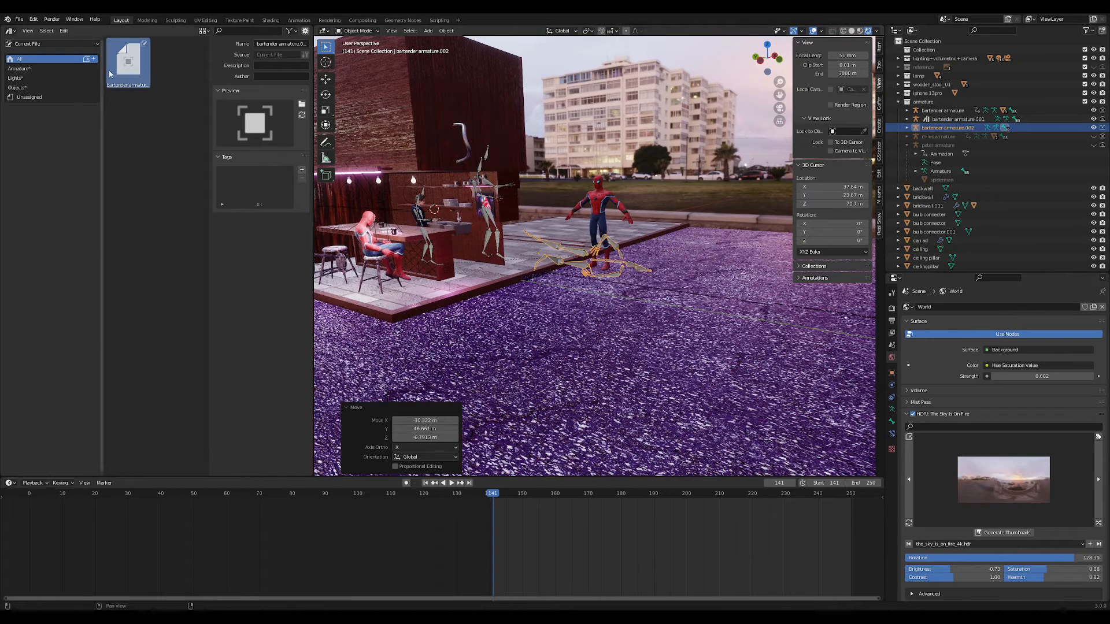
# - Assign the bartender armature asset to the Armature catalog, and view the Armature and Lights catalogs
pyautogui.moveTo(134, 72); pyautogui.dragTo(29, 68)
pyautogui.click(29, 67)
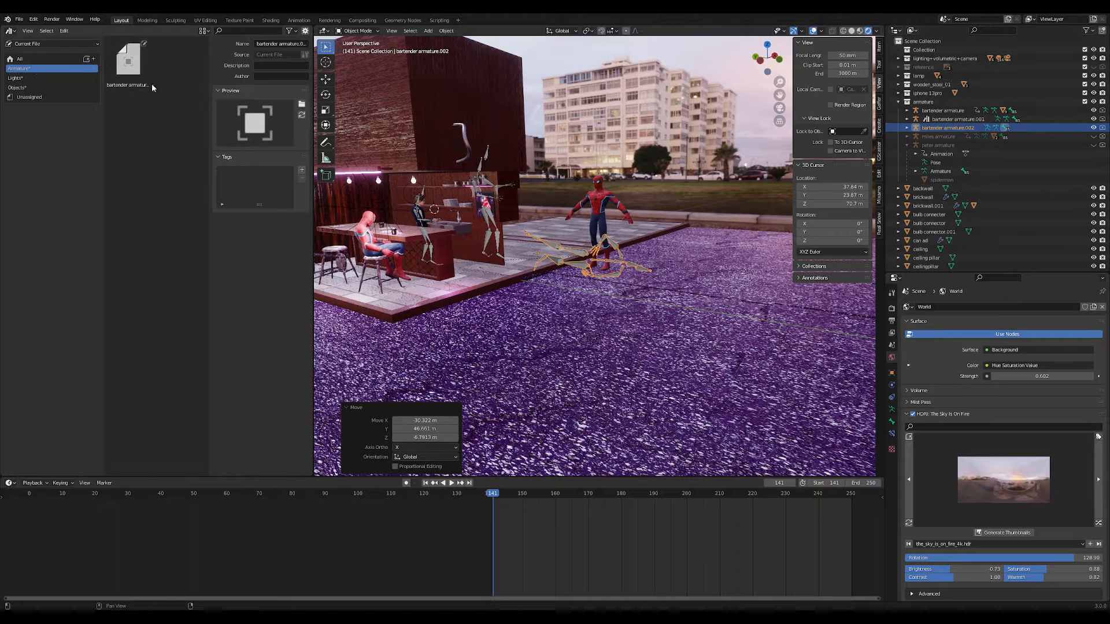
pyautogui.click(37, 79)
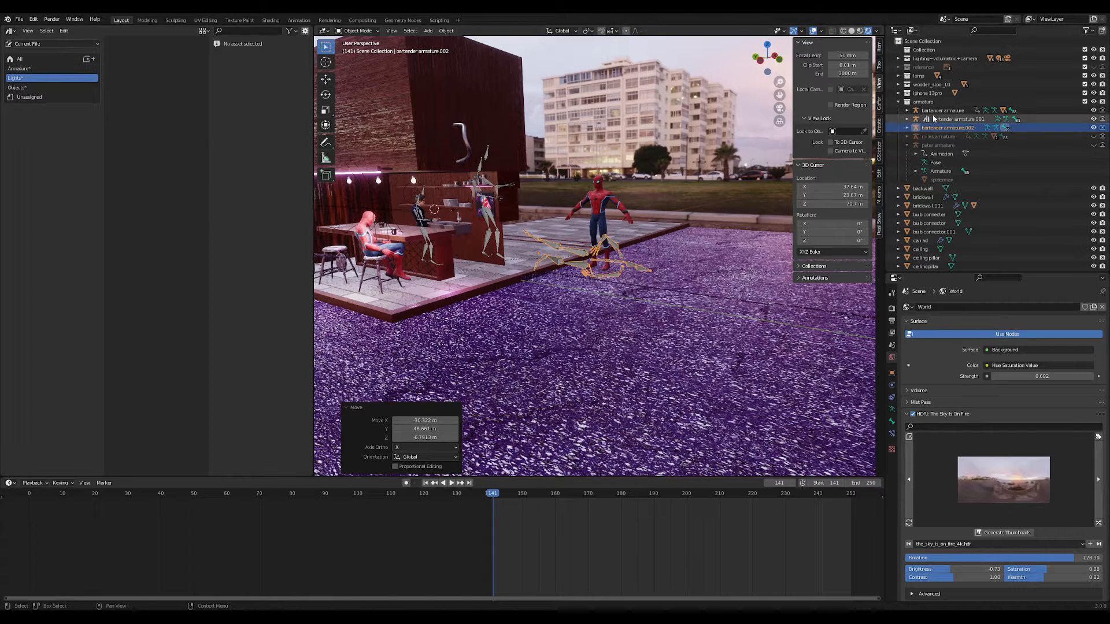
# - Mark the Area.003 light in the lighting+volumetric+camera collection as an asset
pyautogui.click(898, 58)
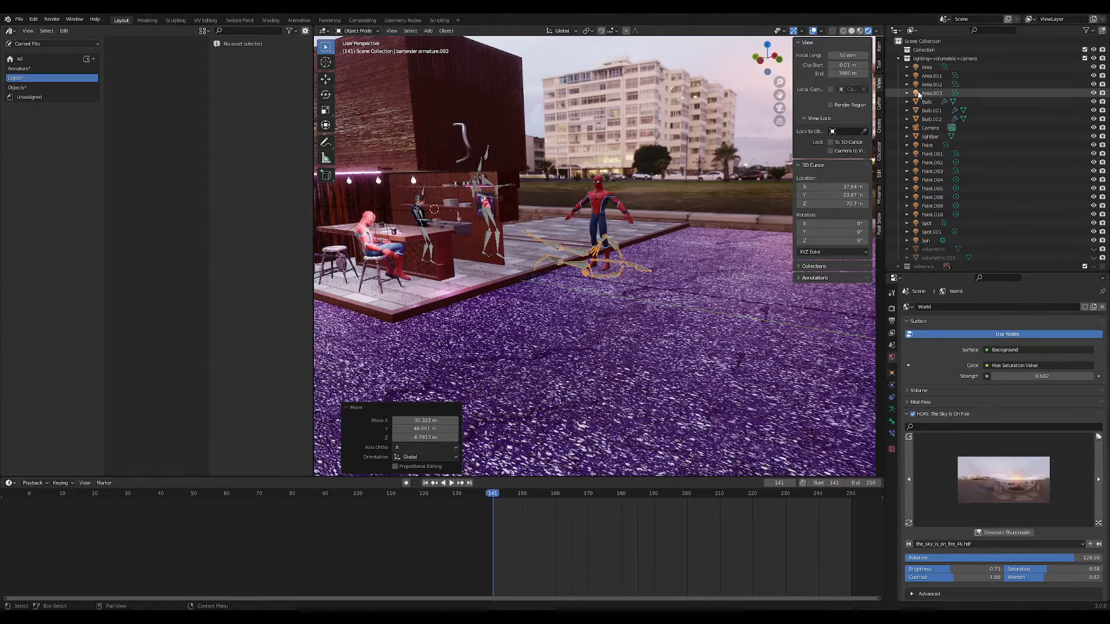
pyautogui.click(929, 93)
pyautogui.scroll(-3, 507, 229)
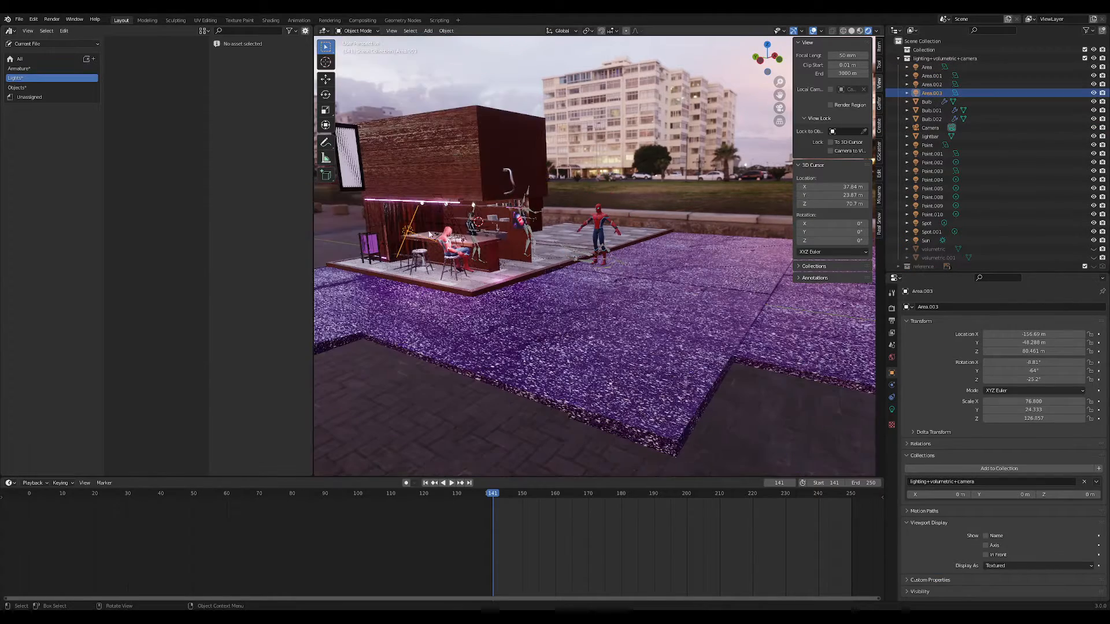
pyautogui.keyDown('shift'); pyautogui.moveTo(462, 228); pyautogui.dragTo(544, 198, button='middle'); pyautogui.keyUp('shift')
pyautogui.scroll(6, 544, 198)
pyautogui.moveTo(497, 139); pyautogui.dragTo(614, 195, button='middle')
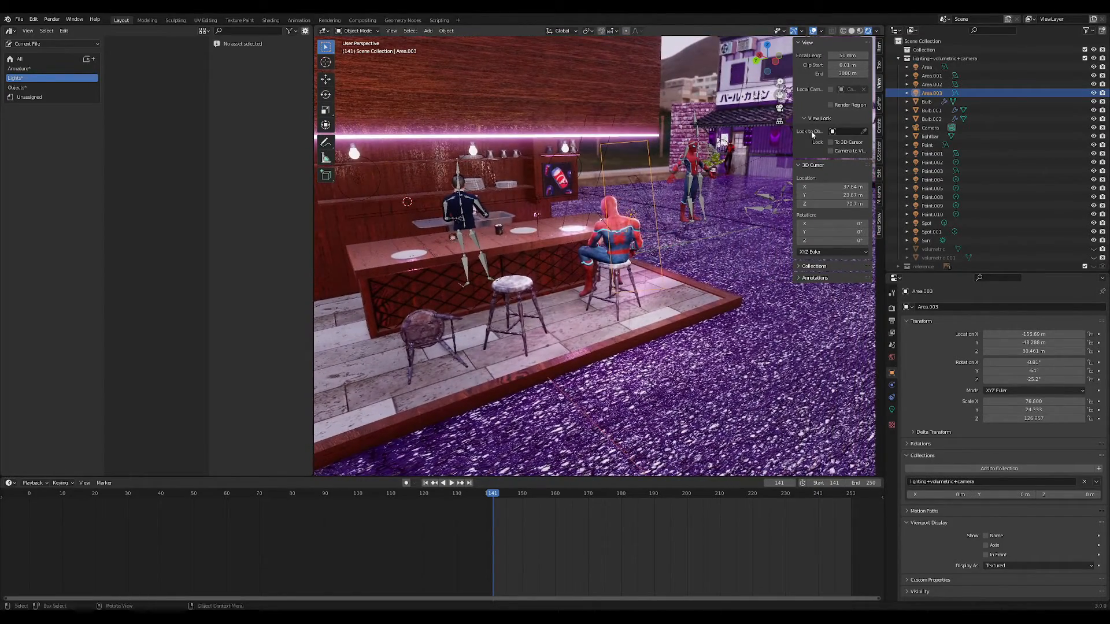
pyautogui.rightClick(927, 98)
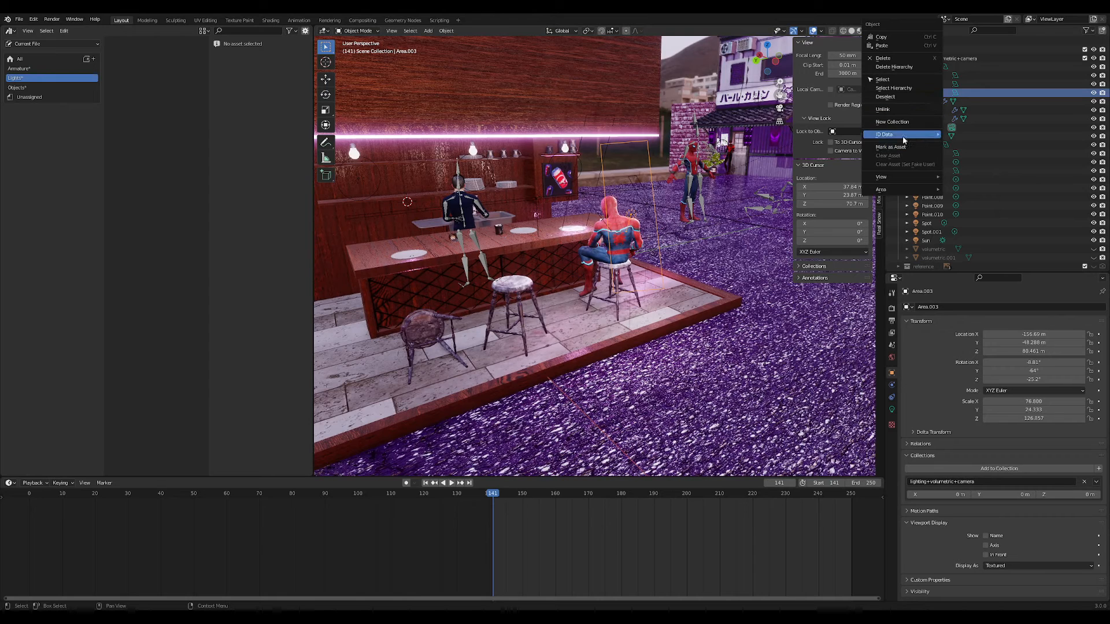
pyautogui.click(898, 148)
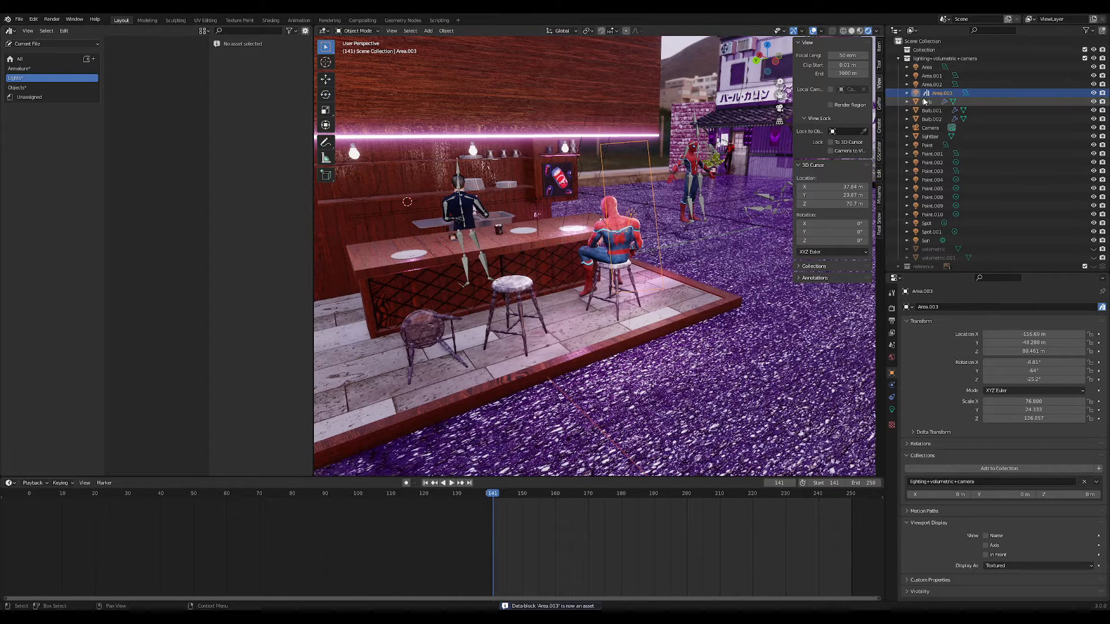
# - Assign the Area.003 asset to the Lights catalog and display that catalog
pyautogui.click(50, 57)
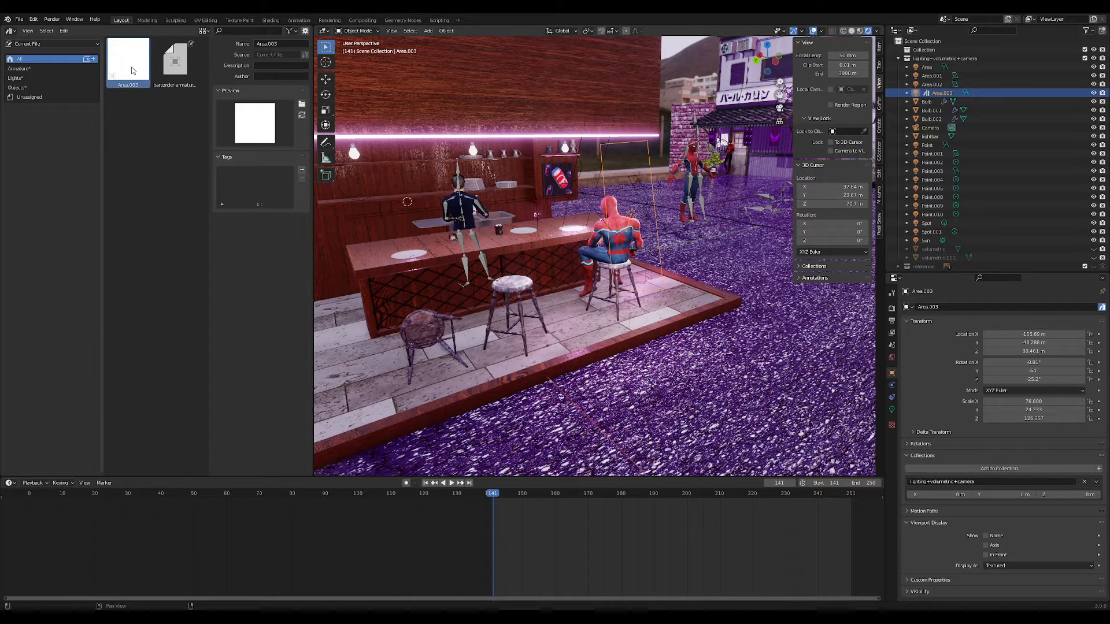
pyautogui.moveTo(126, 73); pyautogui.dragTo(42, 77)
pyautogui.click(41, 78)
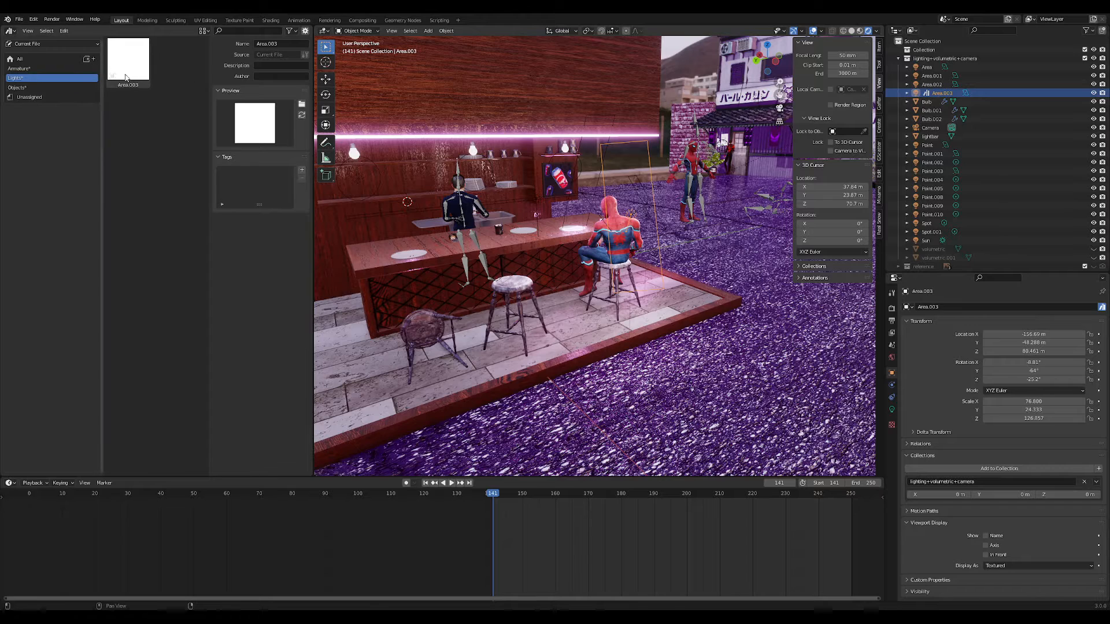
# - List all assets and rename the Area.003 light asset as new light
pyautogui.click(28, 61)
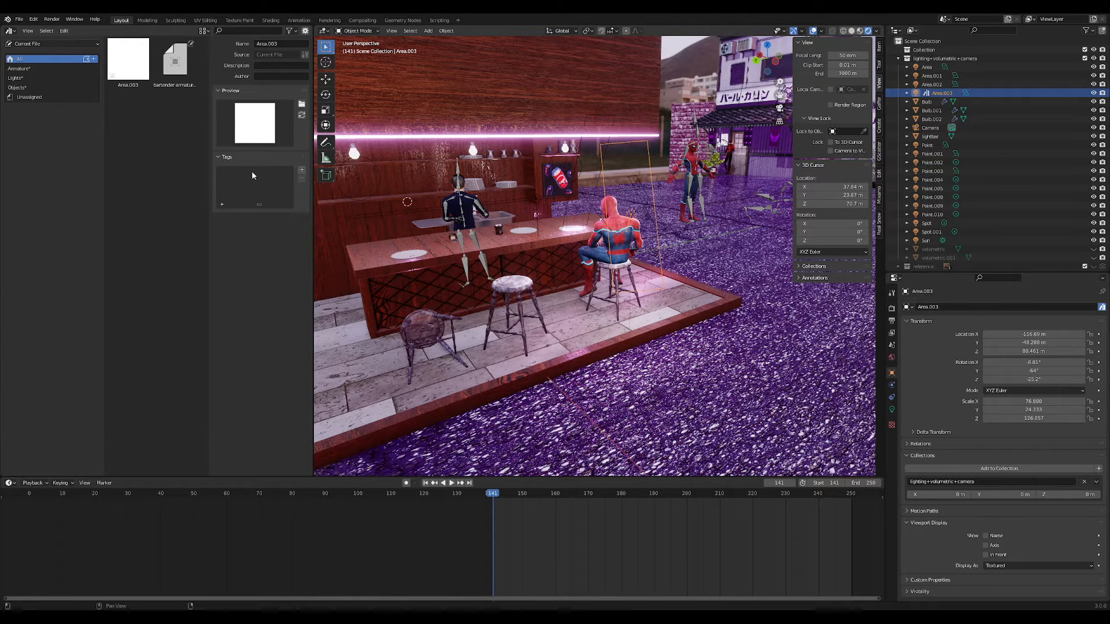
pyautogui.click(278, 44)
pyautogui.write('new light')
pyautogui.press('Return')
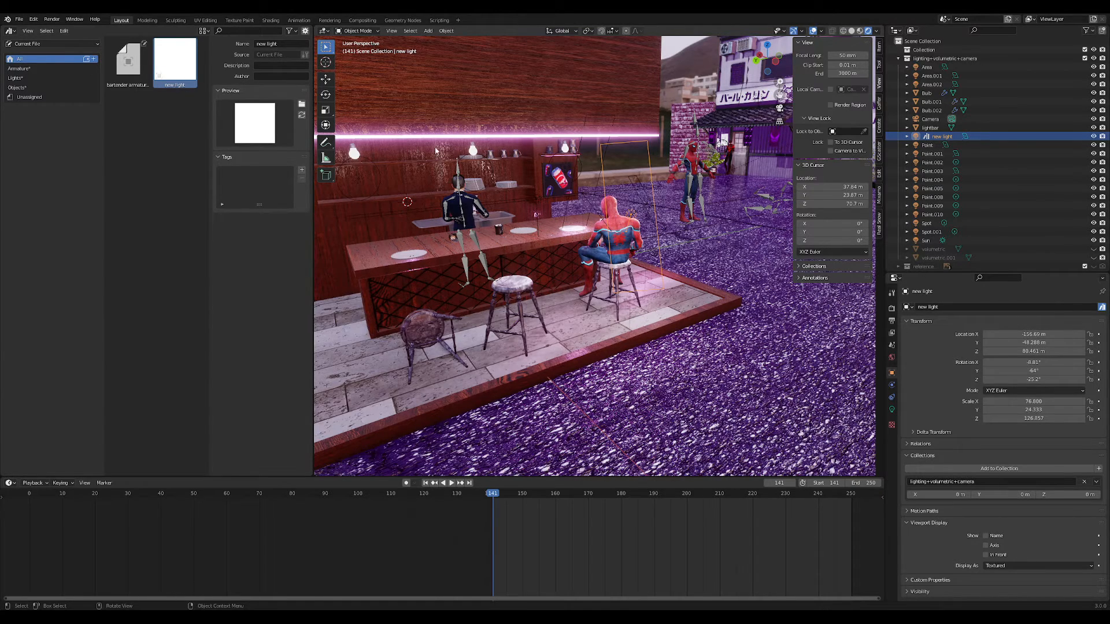
# - Add a copy of the new light asset to the scene on the ground beside the bar platform
pyautogui.moveTo(435, 151); pyautogui.dragTo(558, 109, button='middle')
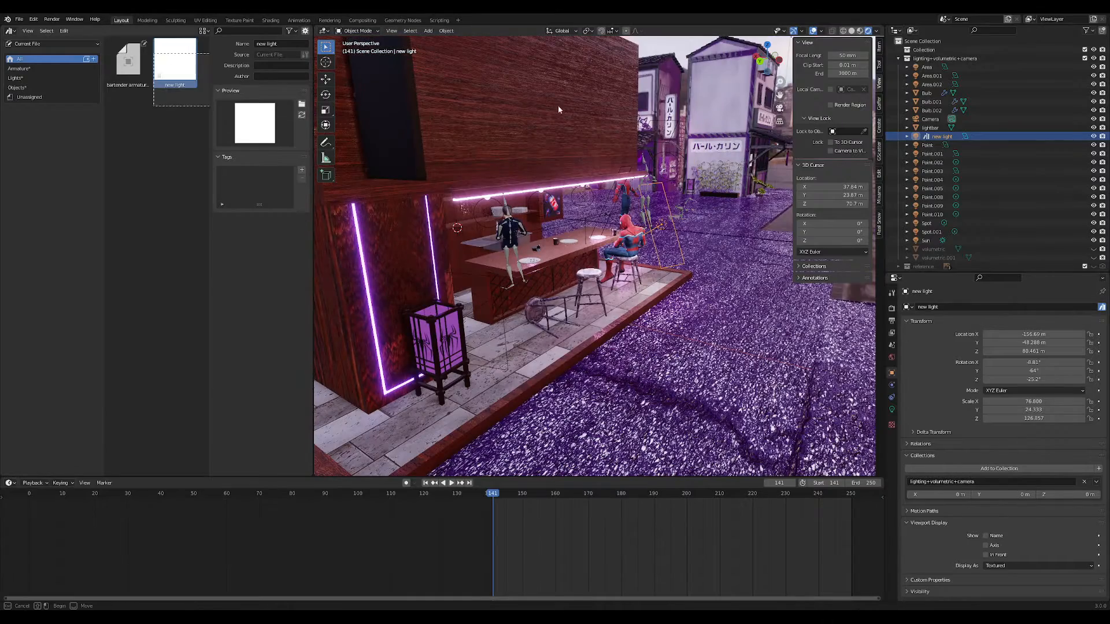
pyautogui.moveTo(558, 110); pyautogui.dragTo(557, 122)
pyautogui.moveTo(168, 64); pyautogui.dragTo(694, 291)
pyautogui.moveTo(694, 292); pyautogui.dragTo(602, 278, button='middle')
pyautogui.scroll(2, 602, 277)
# - Move the light copy up from the ground to above the seated Spider-Man, at a height of about 97.6 m in Z
pyautogui.press('g')
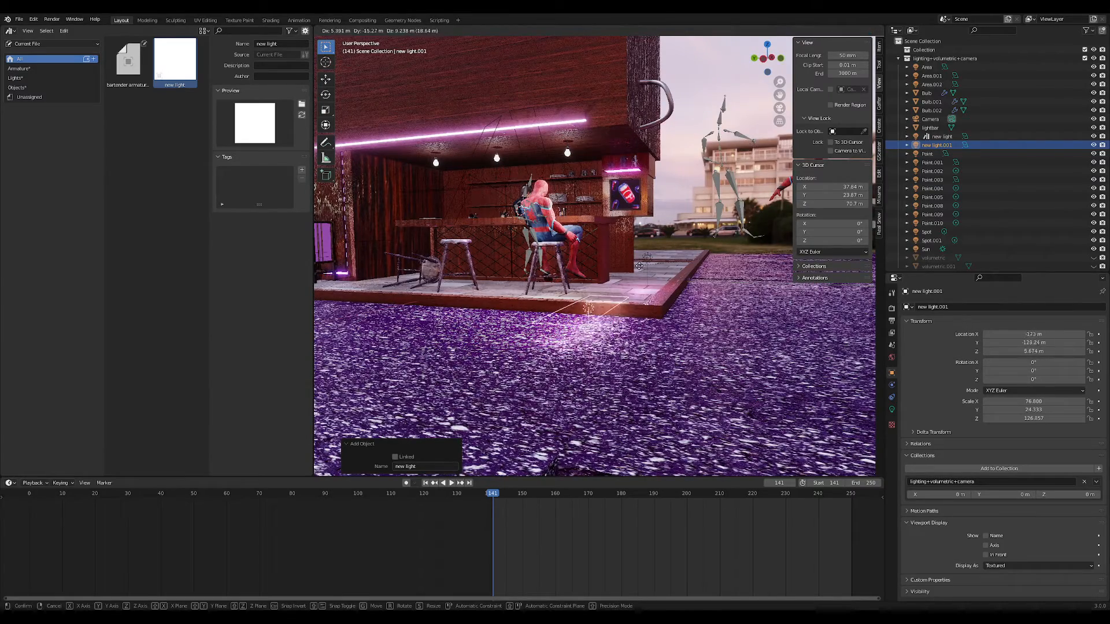
pyautogui.click(601, 204)
pyautogui.moveTo(601, 203); pyautogui.dragTo(548, 190, button='middle')
pyautogui.press('g')
pyautogui.click(665, 191)
pyautogui.scroll(2, 665, 191)
pyautogui.press('g')
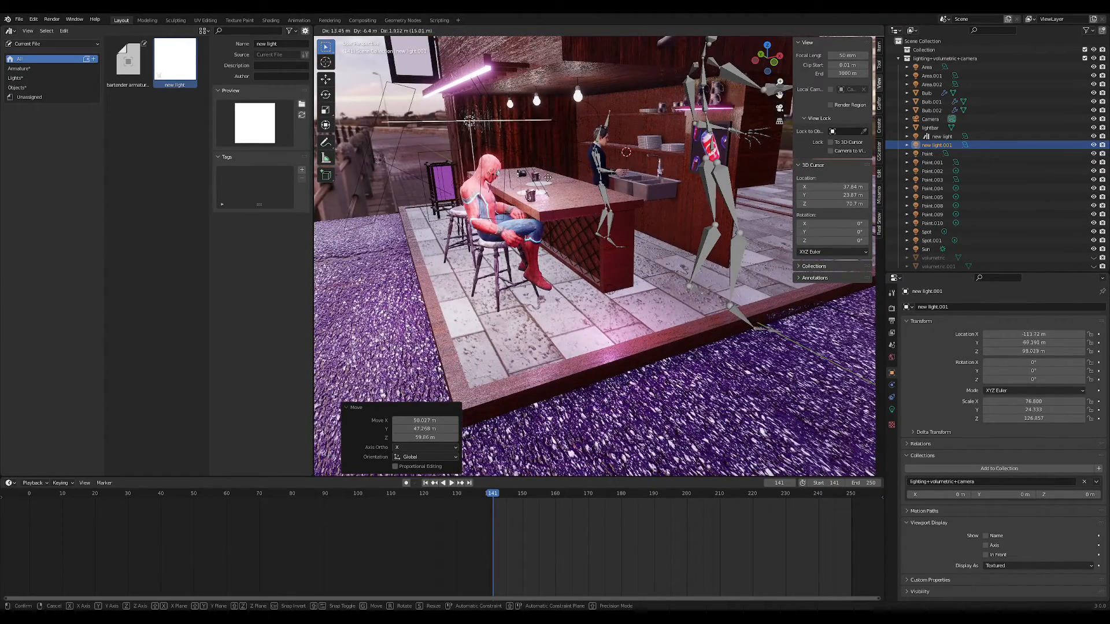
pyautogui.click(544, 180)
# - Compare the original new light with its copy new light.001 by selecting each, and display the Objects catalog
pyautogui.click(931, 139)
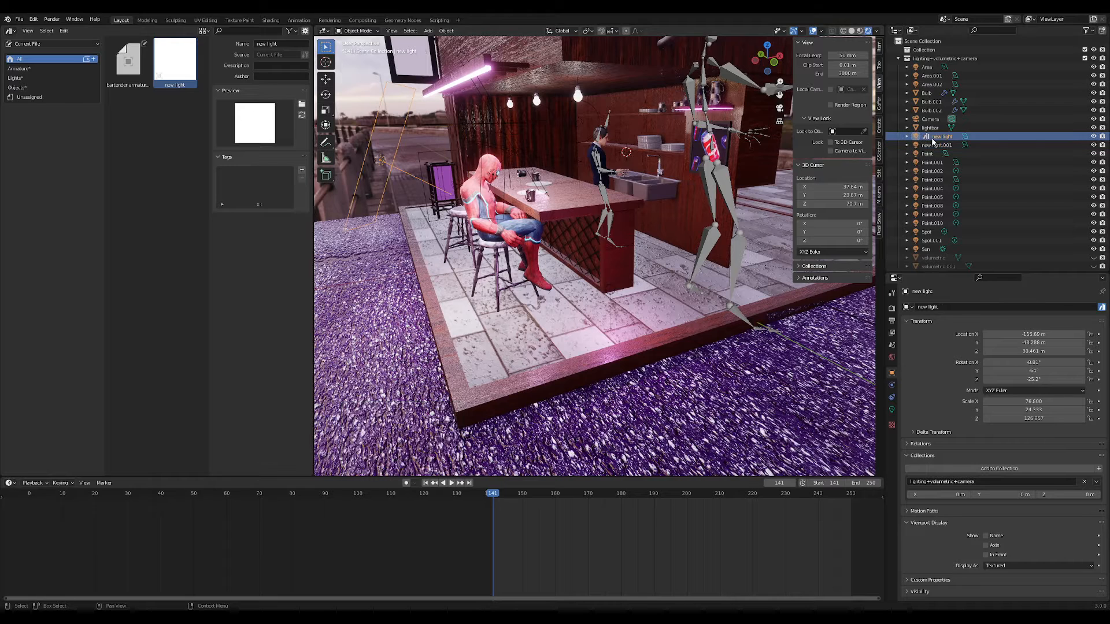
pyautogui.click(935, 145)
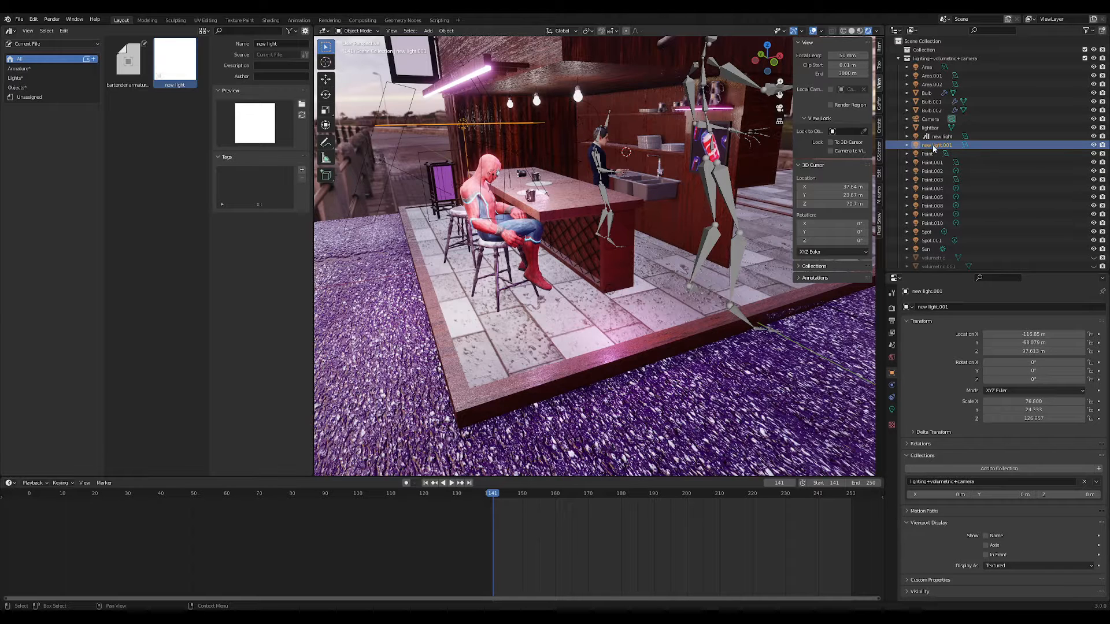
pyautogui.click(940, 138)
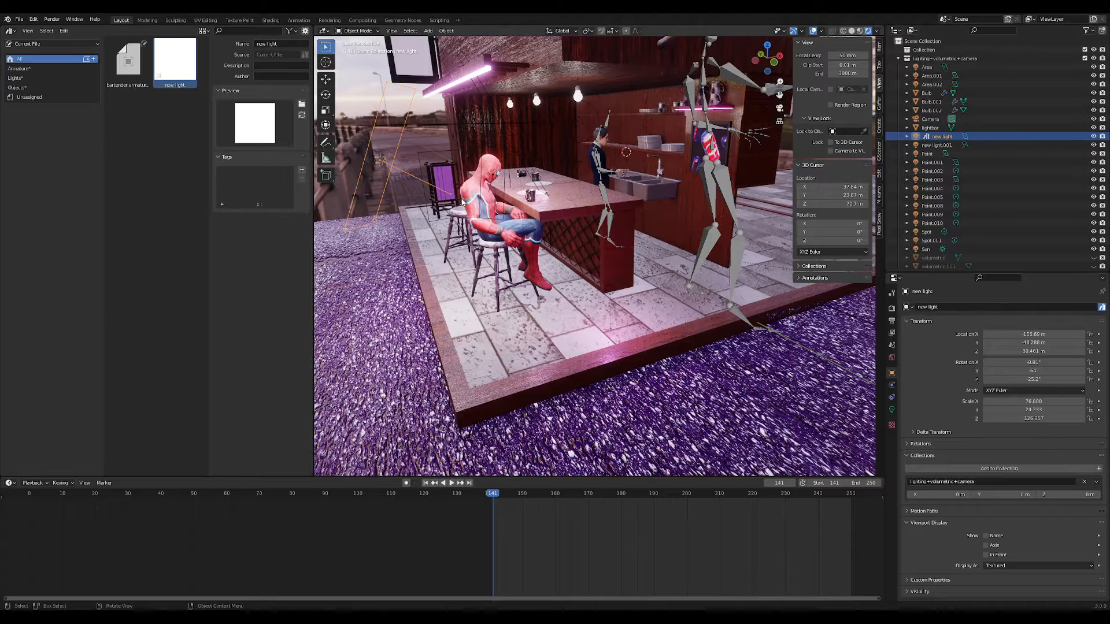
pyautogui.moveTo(451, 196); pyautogui.dragTo(629, 198, button='middle')
pyautogui.click(20, 88)
# - Try to move the empty upright stool at the bar toward the standing Spider-Man, and undo the move
pyautogui.scroll(-3, 584, 223)
pyautogui.click(468, 259)
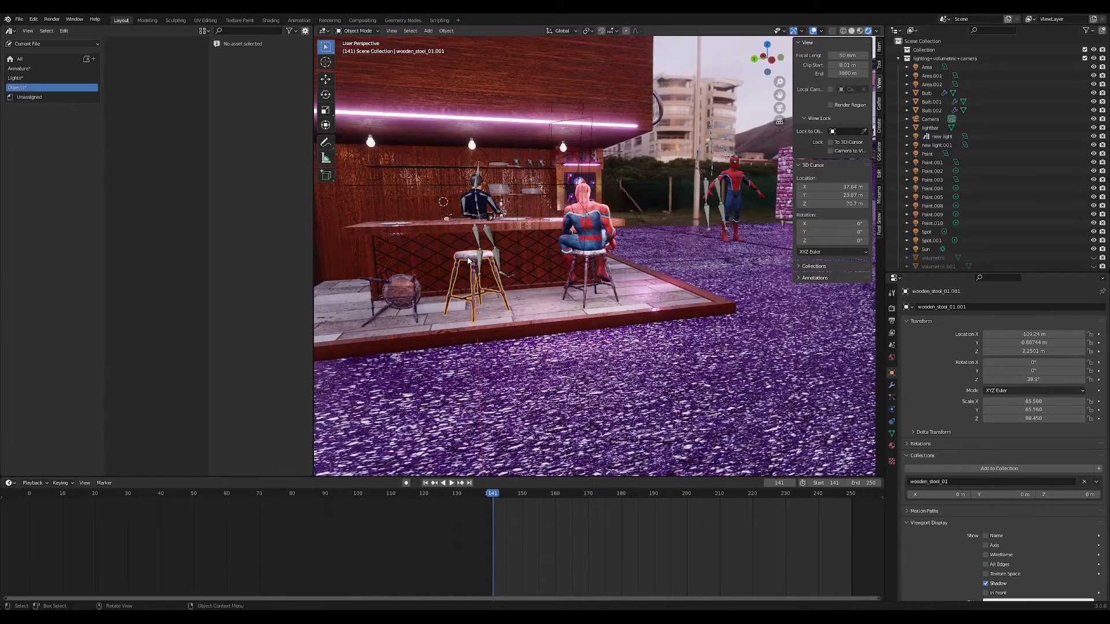
pyautogui.moveTo(468, 259); pyautogui.dragTo(480, 264, button='middle')
pyautogui.press('g')
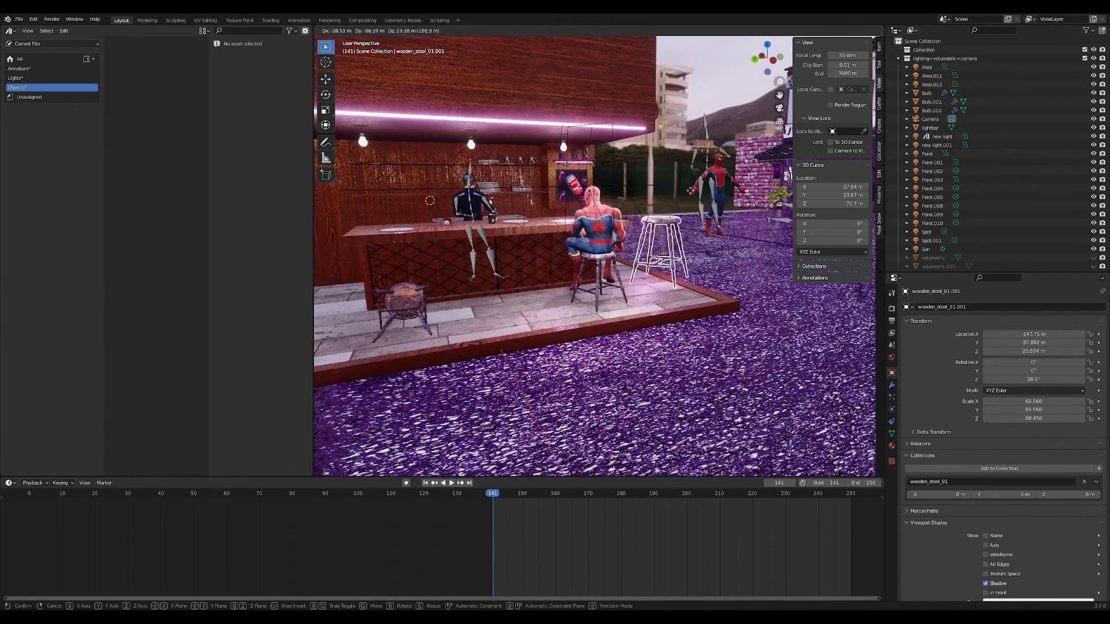
pyautogui.click(698, 165)
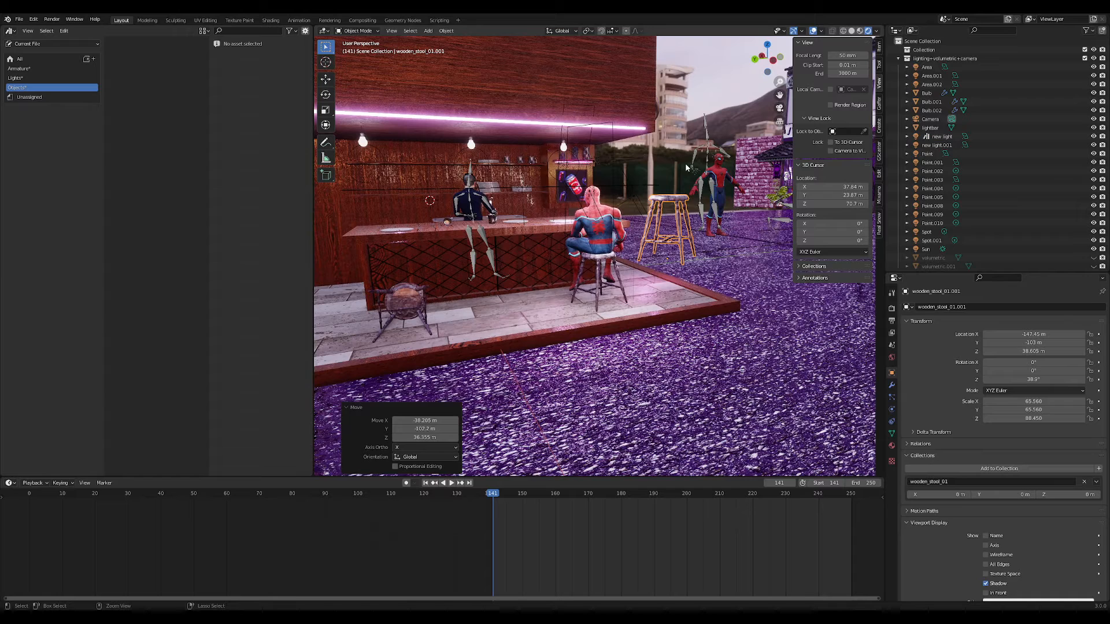
pyautogui.hotkey('ctrl', 'z')
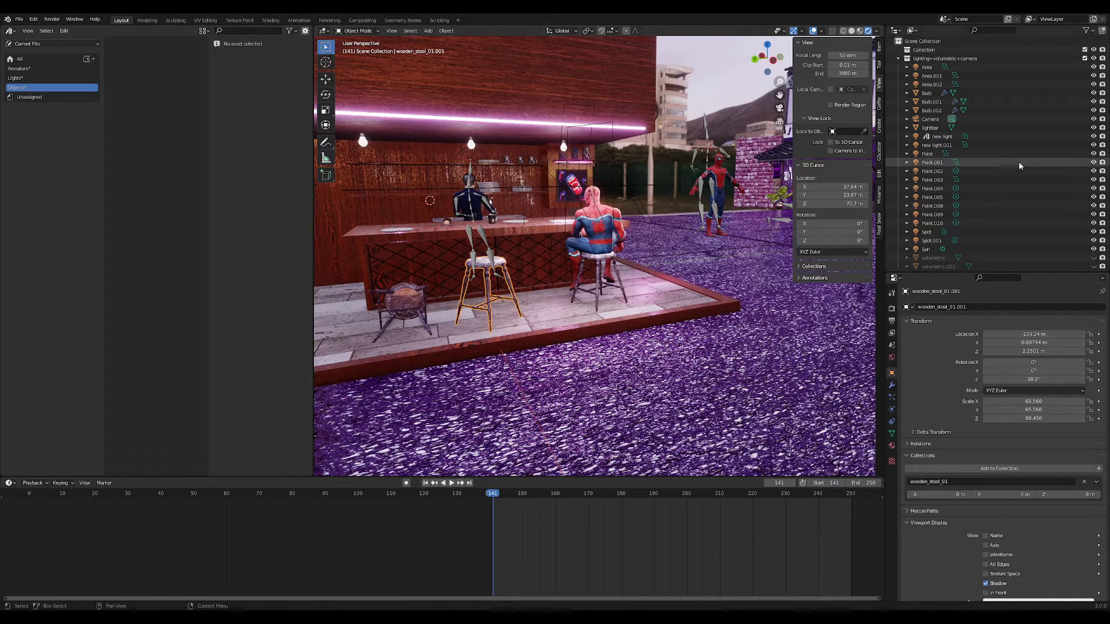
# - Mark the wooden_stool_01.001 object in the wooden_stool_01 collection as an asset
pyautogui.scroll(-6, 1001, 174)
pyautogui.scroll(-3, 1001, 179)
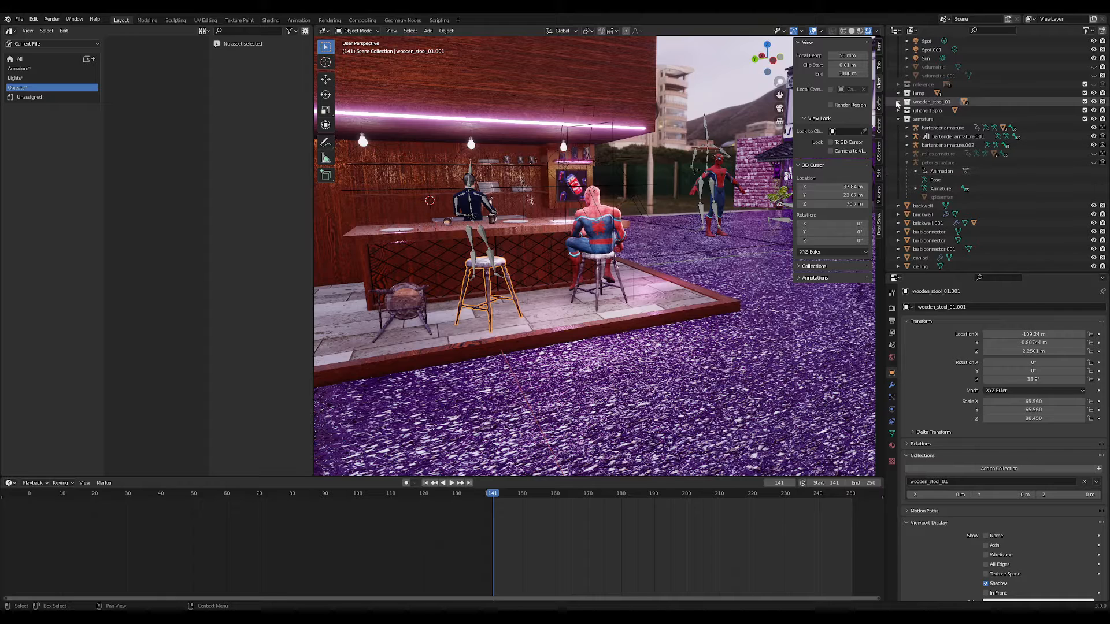
pyautogui.click(898, 102)
pyautogui.click(935, 111)
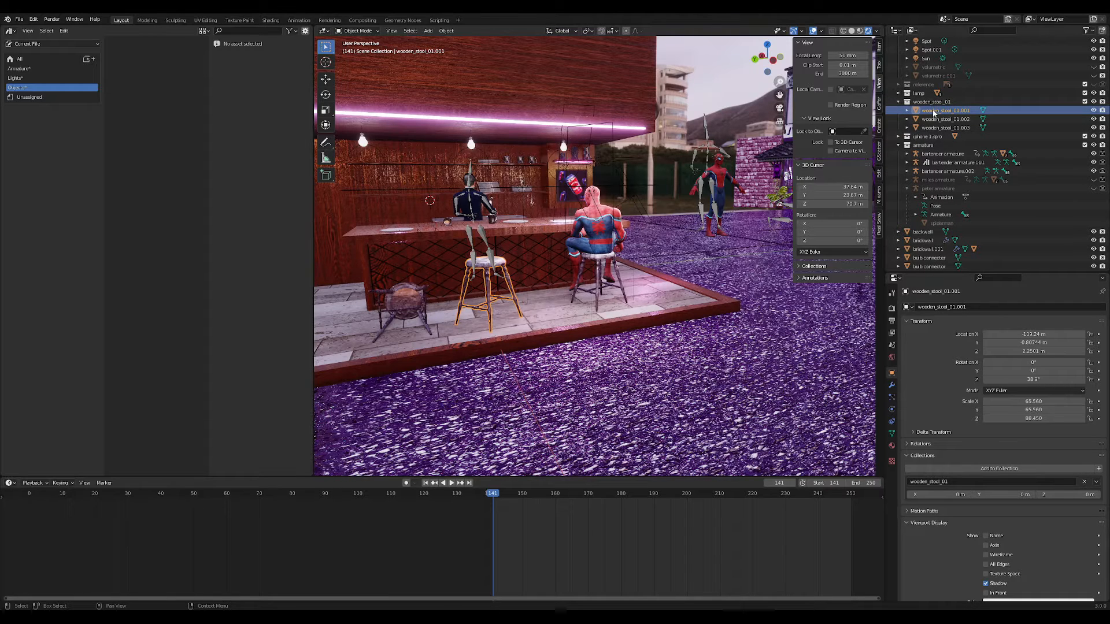
pyautogui.rightClick(934, 112)
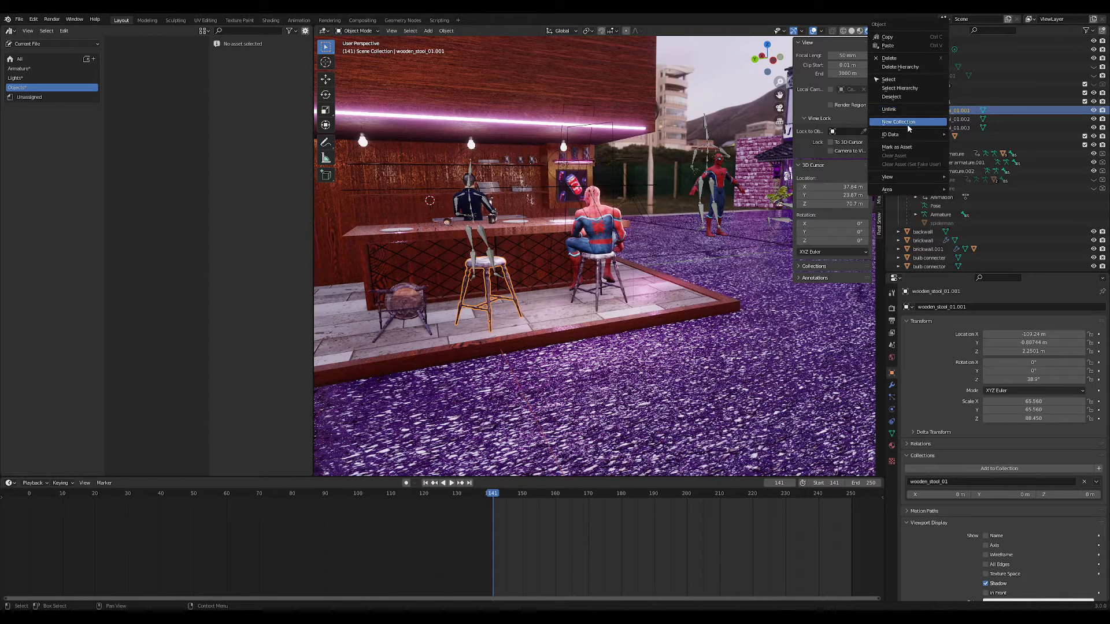
pyautogui.click(897, 147)
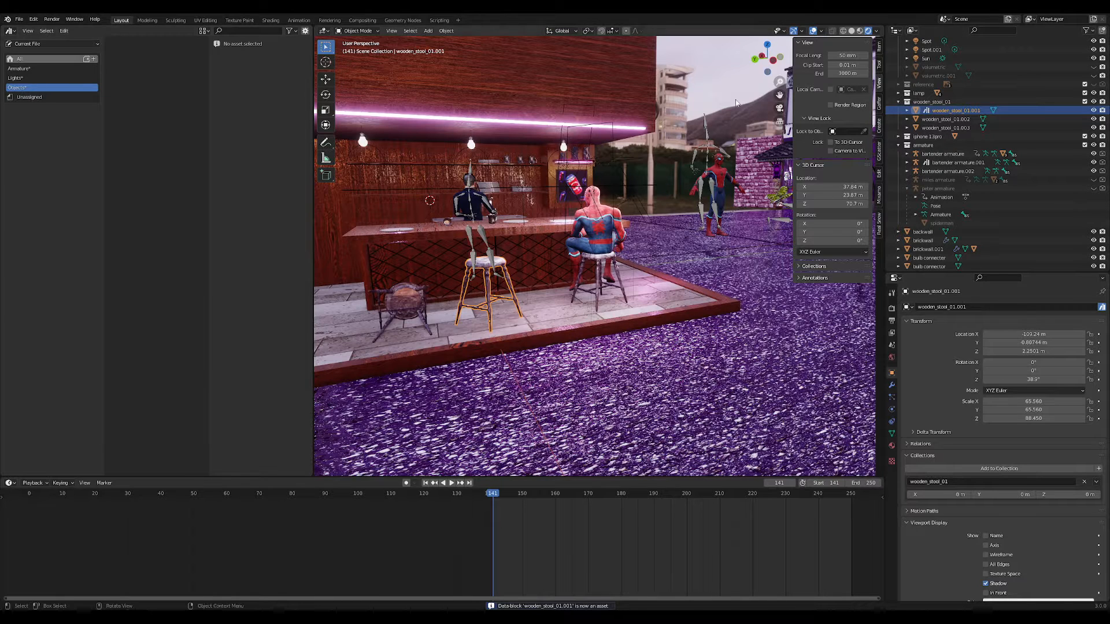
# - Place a copy of the wooden stool asset in front of the bar near the seated Spider-Man, and assign the asset to the Objects catalog
pyautogui.click(23, 58)
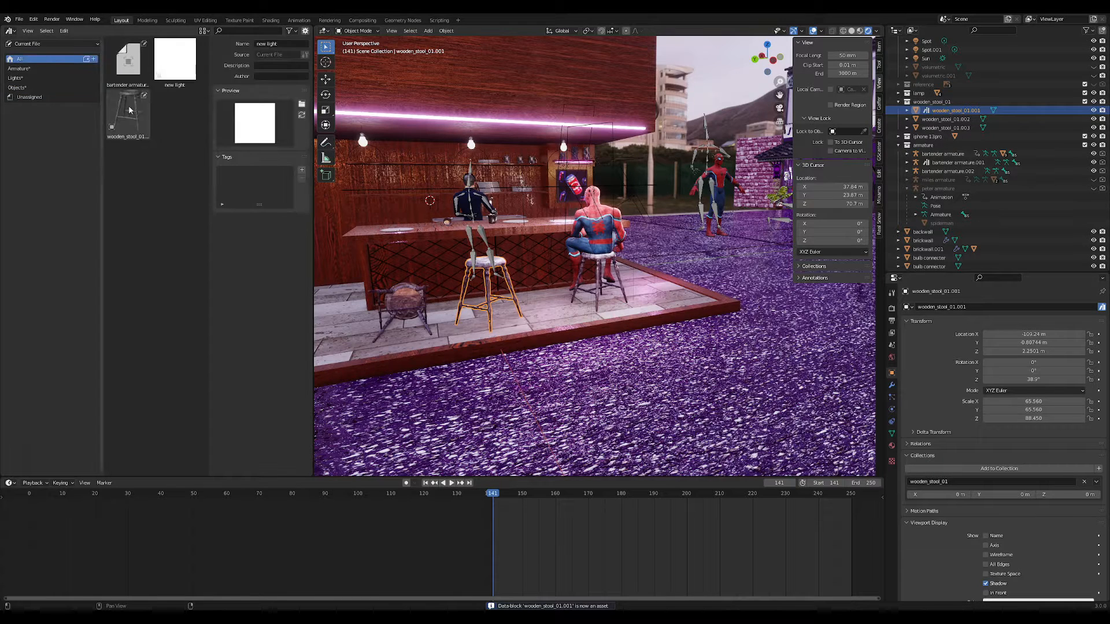
pyautogui.moveTo(129, 110); pyautogui.dragTo(702, 310)
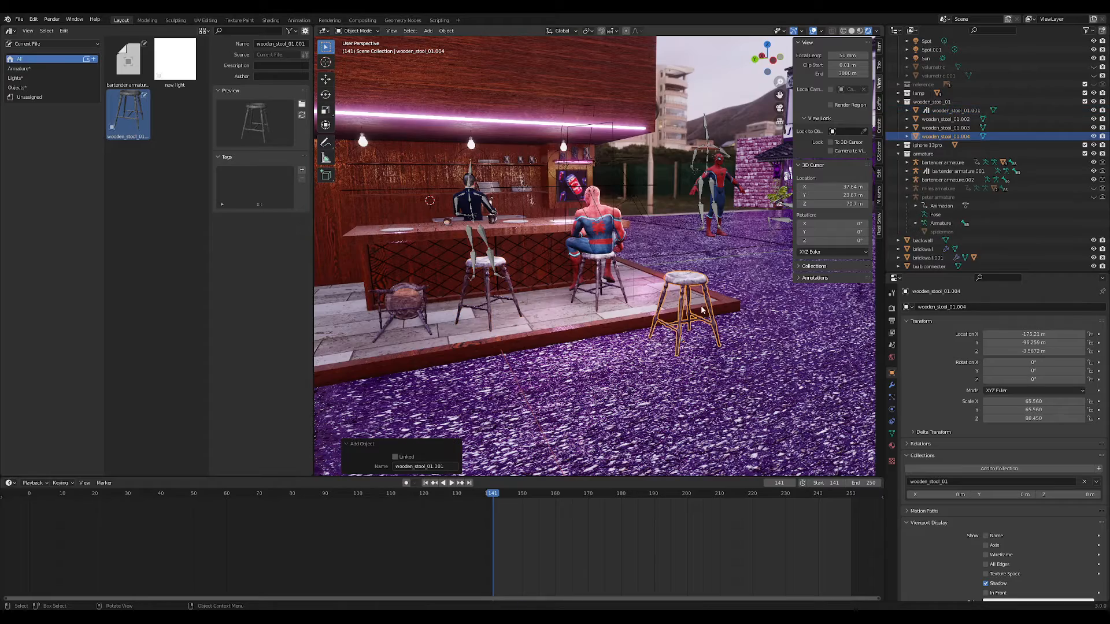
pyautogui.press('g')
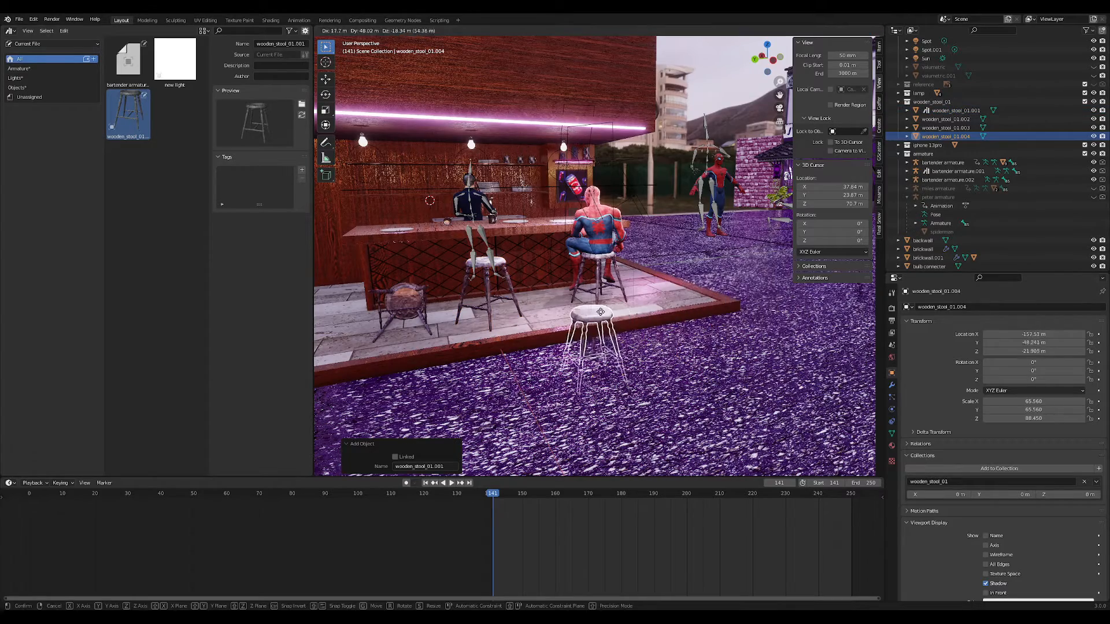
pyautogui.click(585, 291)
pyautogui.press('g')
pyautogui.press('y')
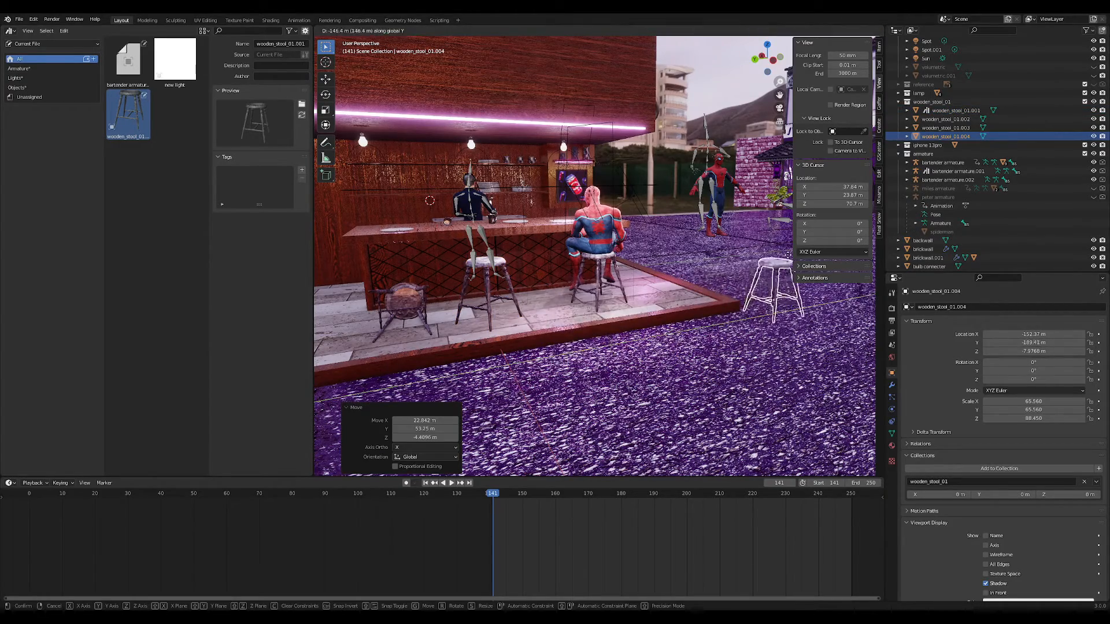
pyautogui.click(642, 263)
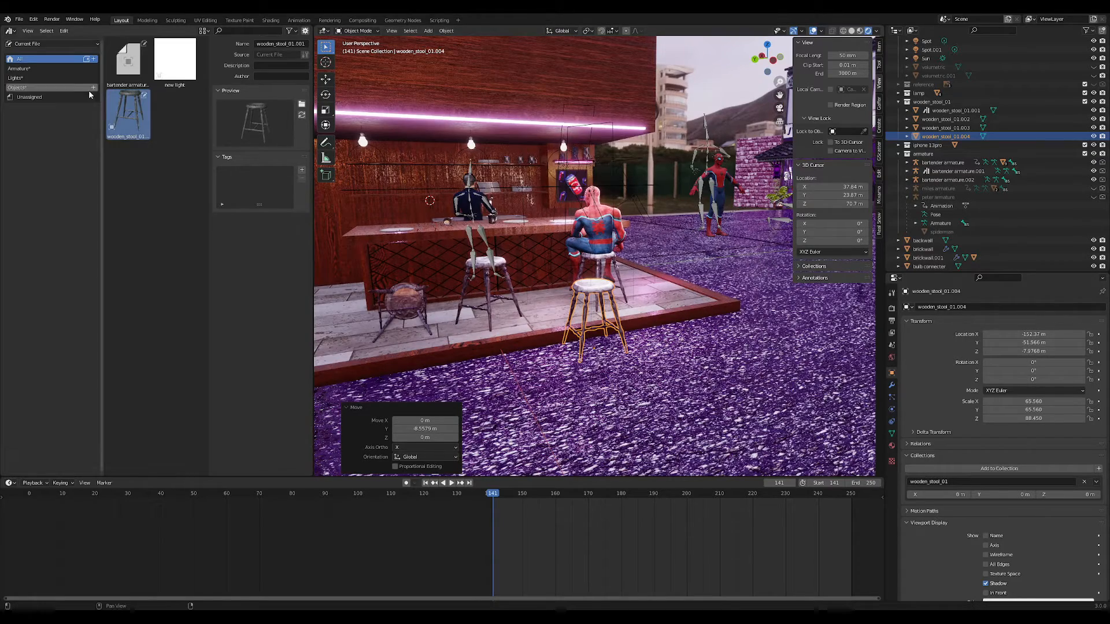
pyautogui.moveTo(128, 113); pyautogui.dragTo(24, 91)
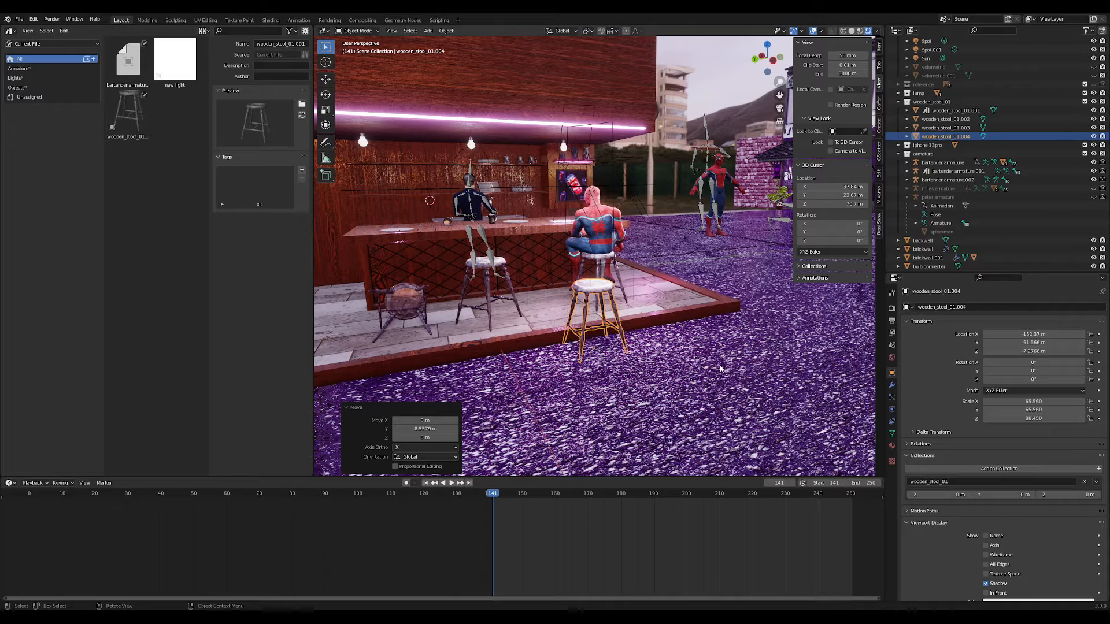
# - Show the new stool's material settings and create an asset catalog named material
pyautogui.click(892, 446)
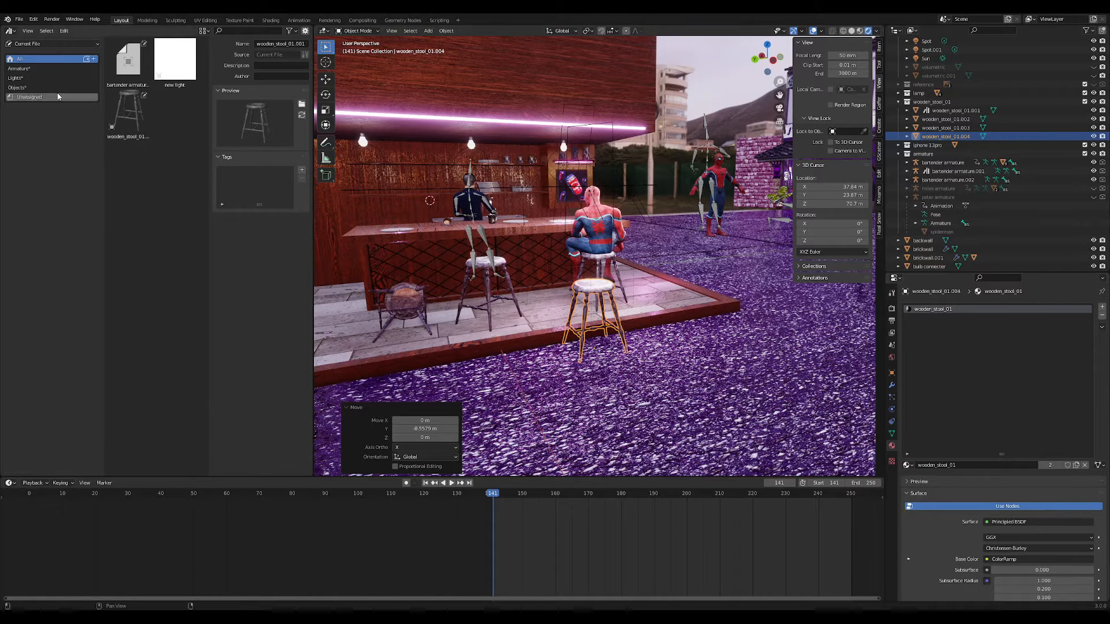
pyautogui.click(93, 60)
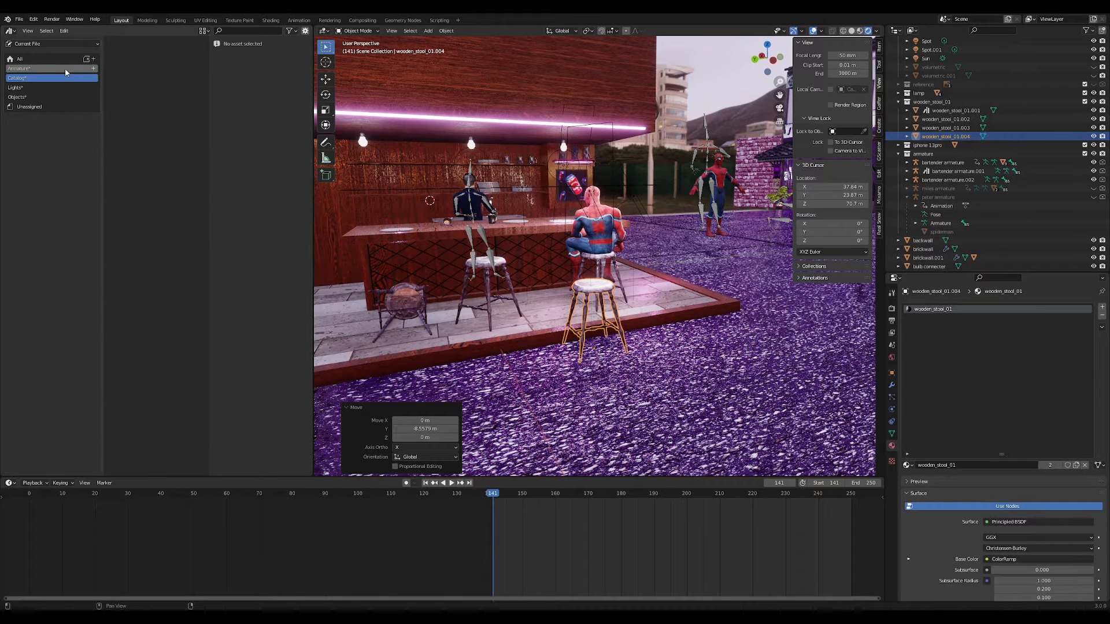
pyautogui.doubleClick(72, 78)
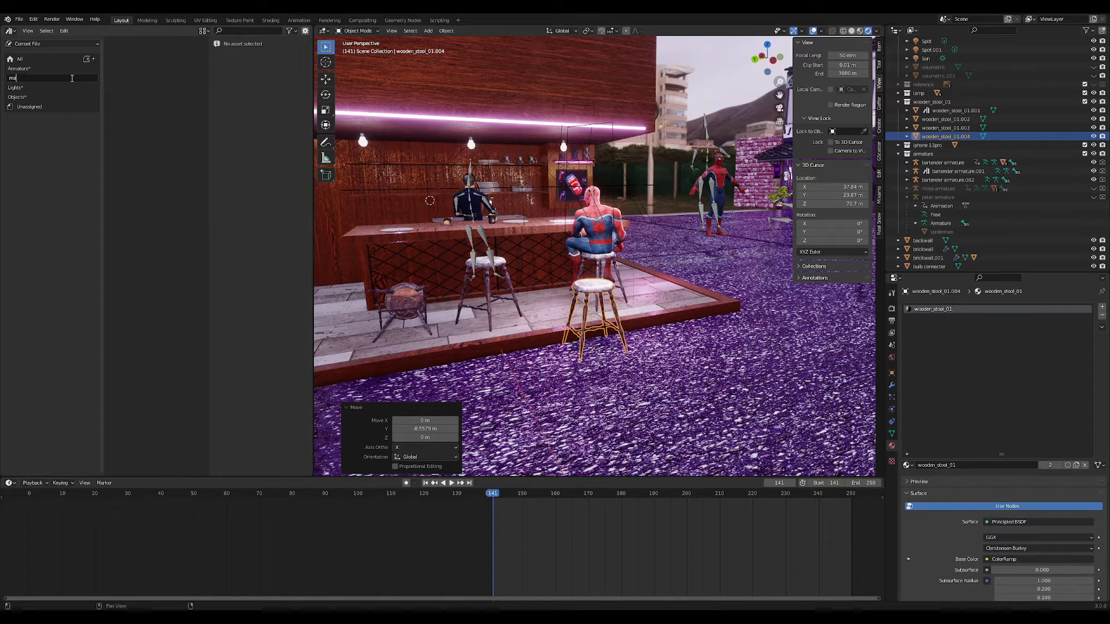
pyautogui.write('material')
pyautogui.press('Return')
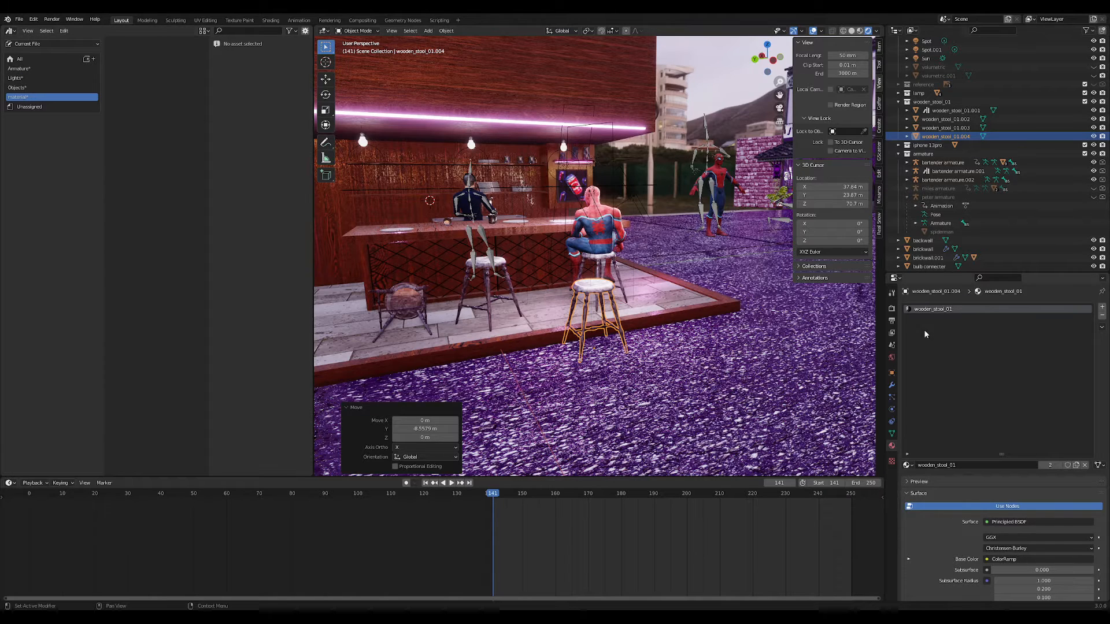
# - Mark the stool's wooden_stool_01 material as an asset and assign it to the material catalog
pyautogui.rightClick(930, 311)
pyautogui.click(646, 319)
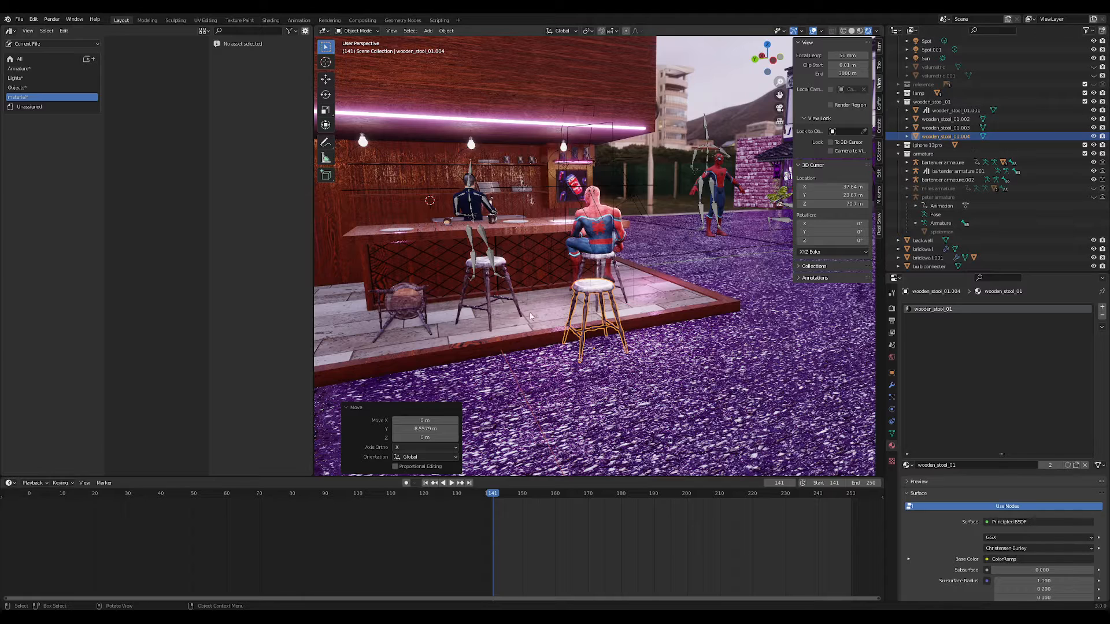
pyautogui.click(599, 297)
pyautogui.rightClick(936, 311)
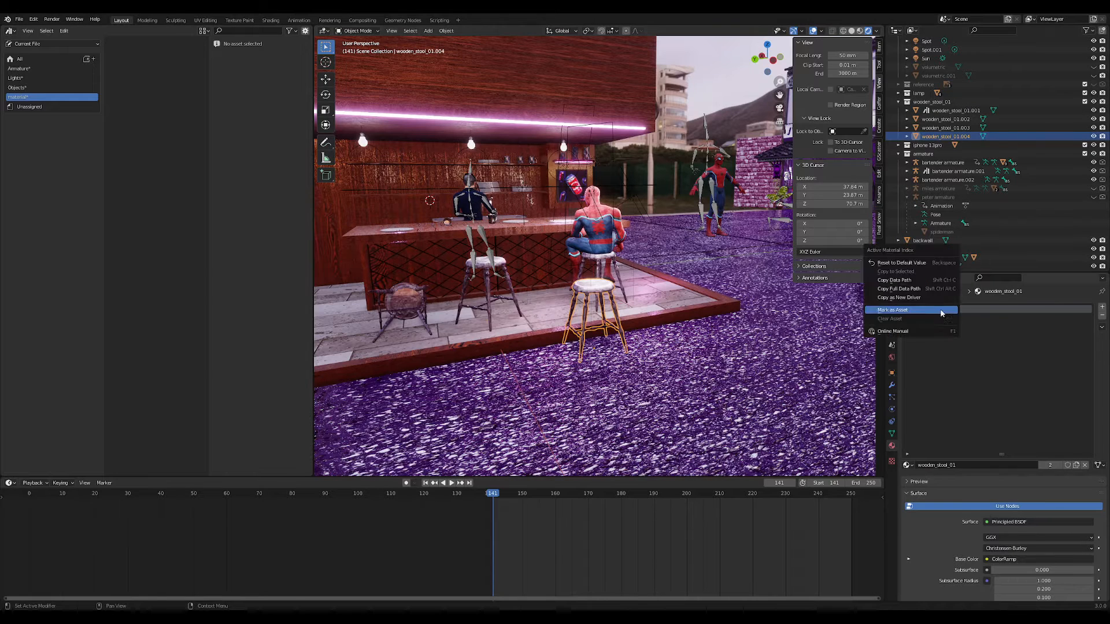
pyautogui.click(938, 311)
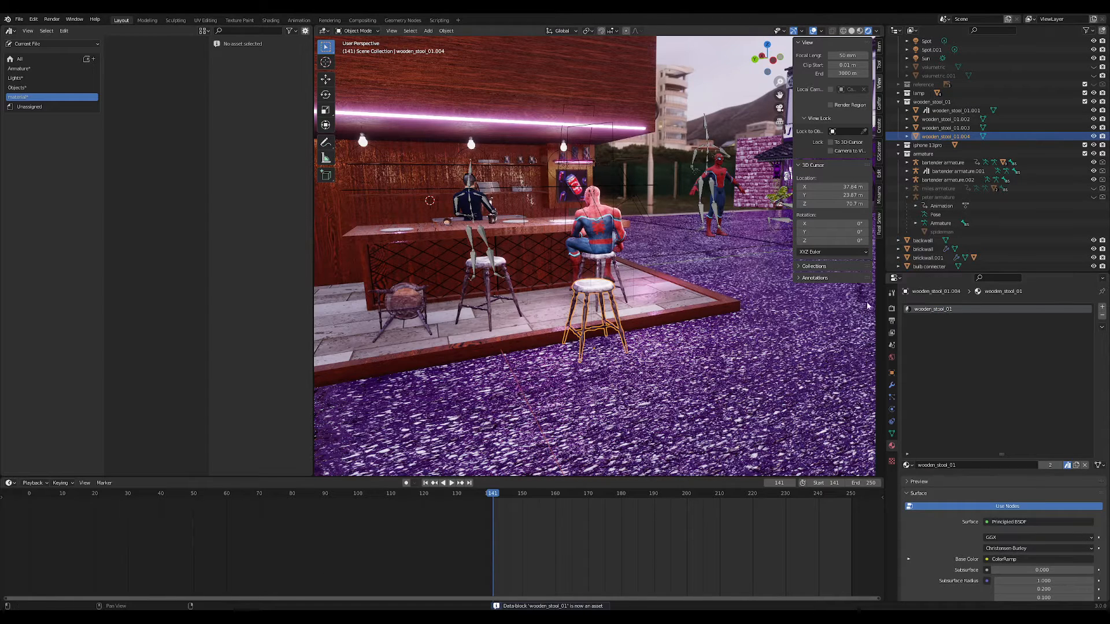
pyautogui.click(22, 61)
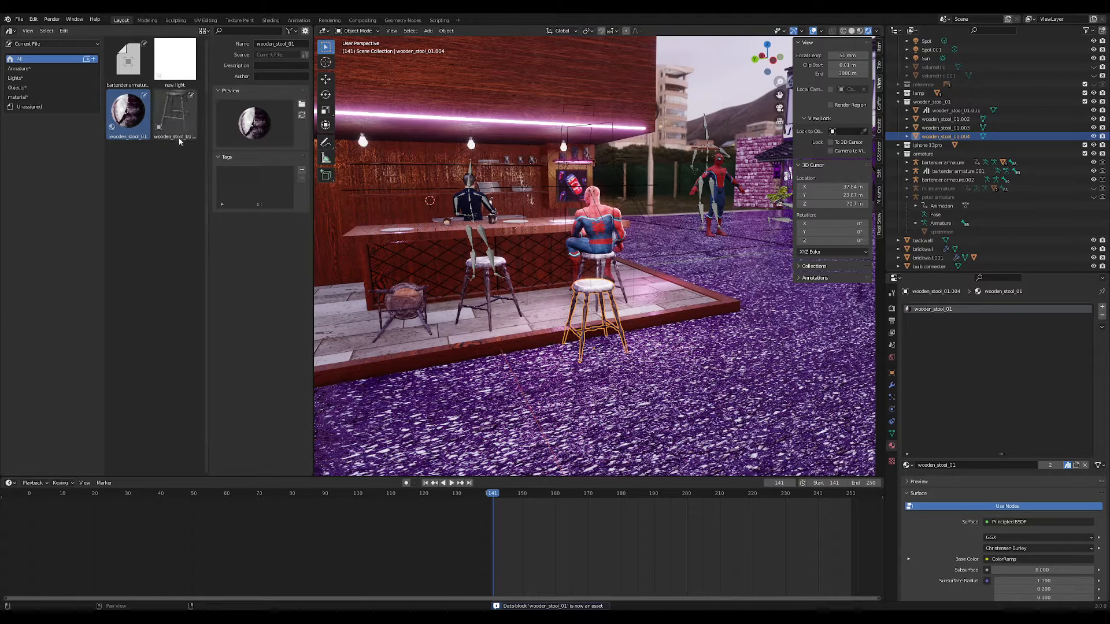
pyautogui.moveTo(130, 120); pyautogui.dragTo(36, 99)
# - Apply the wooden_stool_01 material asset to the large upper block of the bar building
pyautogui.scroll(-4, 578, 153)
pyautogui.moveTo(596, 152); pyautogui.dragTo(520, 243, button='middle')
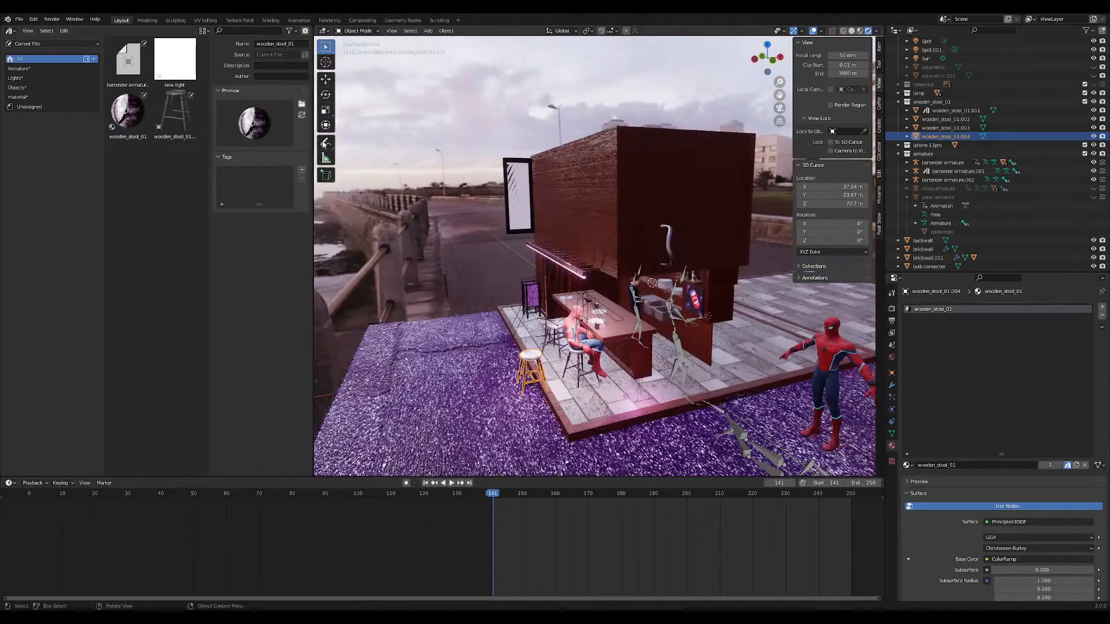
pyautogui.moveTo(127, 112); pyautogui.dragTo(657, 200)
pyautogui.moveTo(657, 200); pyautogui.dragTo(618, 203, button='middle')
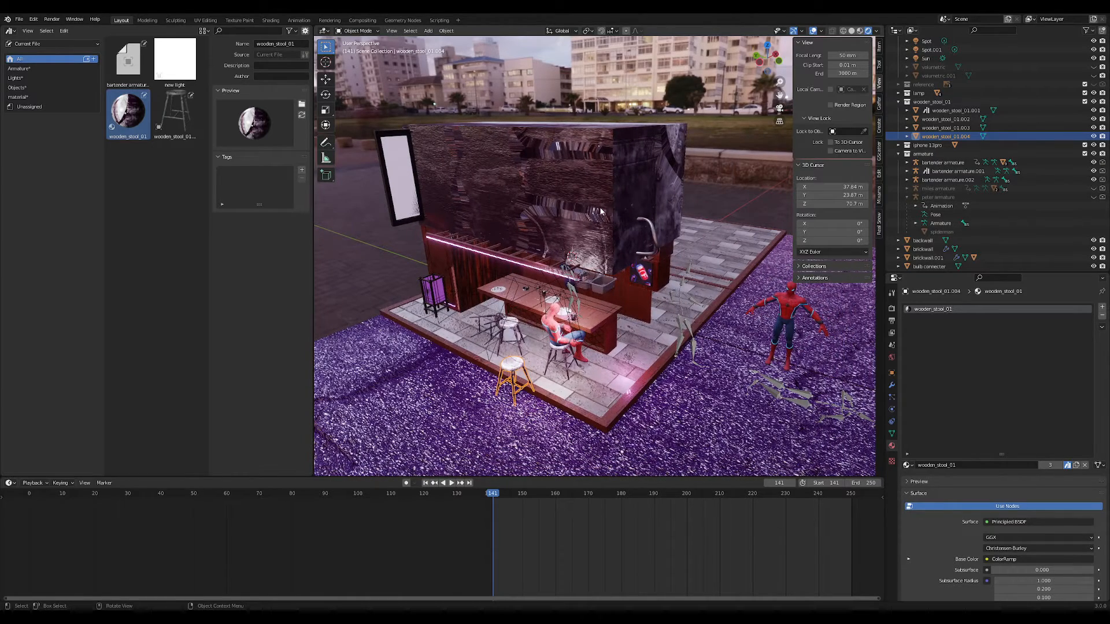
# - Mark the standing Spider-Man's Material.002 as an asset
pyautogui.moveTo(622, 208); pyautogui.dragTo(773, 285, button='middle')
pyautogui.click(773, 285)
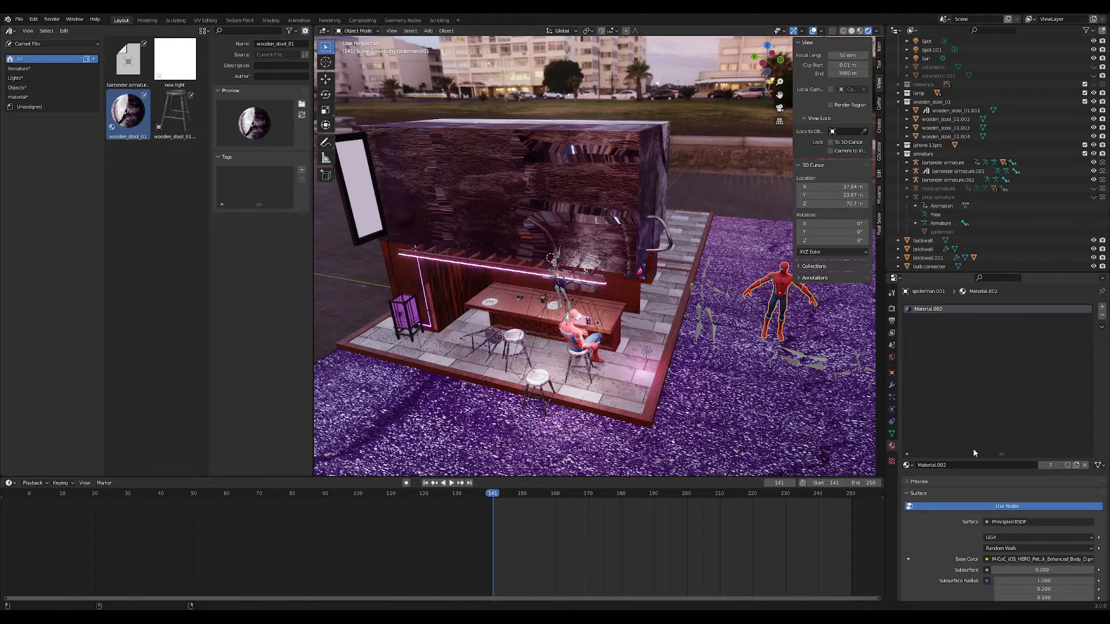
pyautogui.rightClick(931, 310)
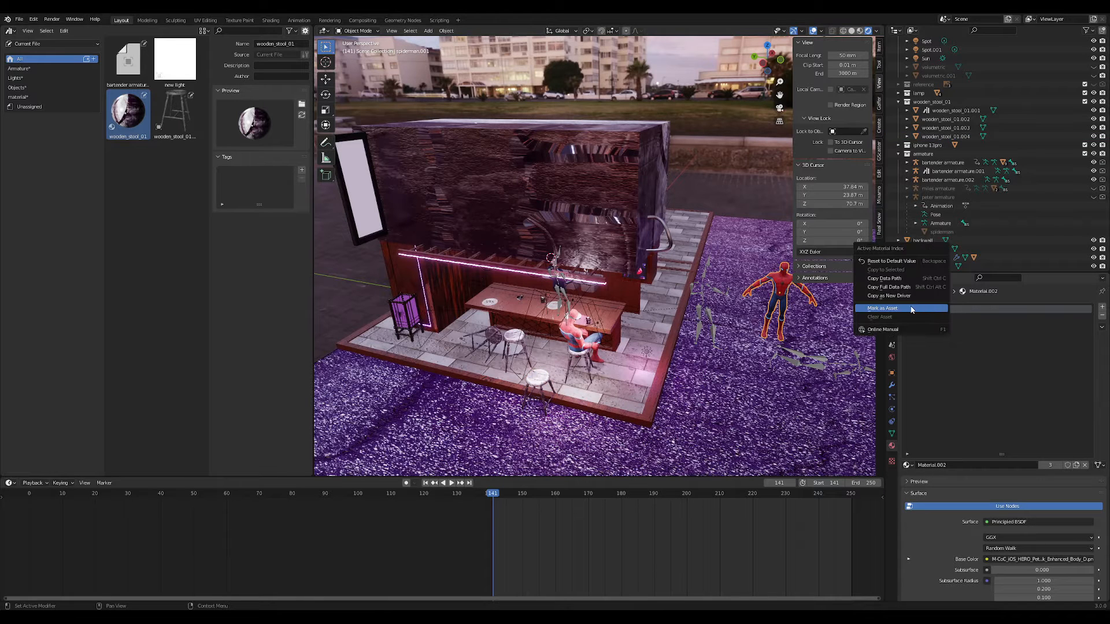
pyautogui.click(911, 310)
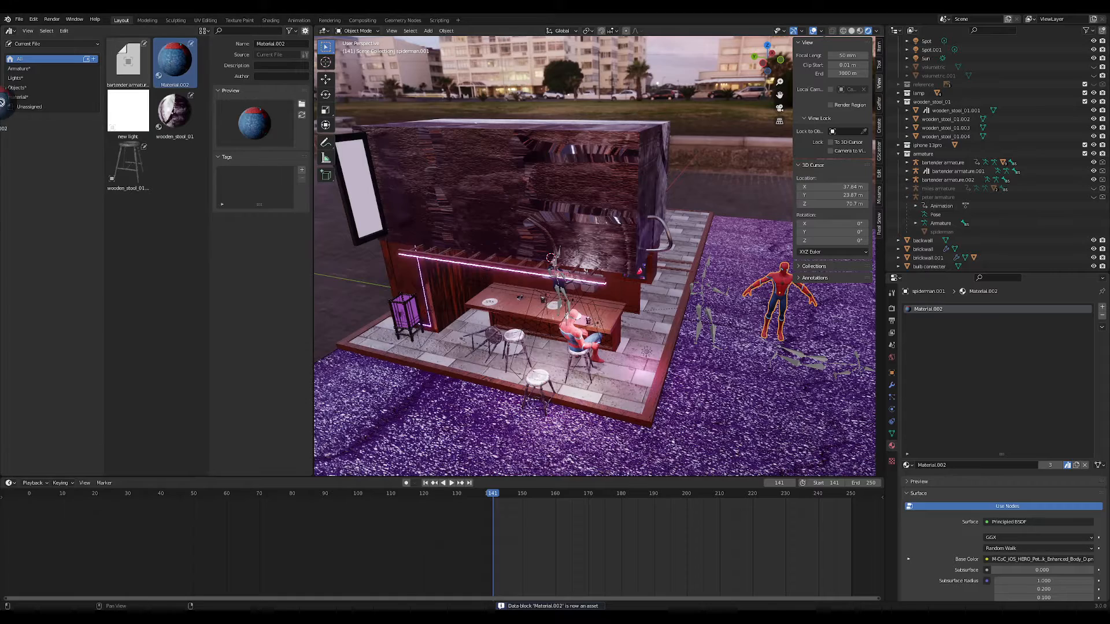
# - Assign the Material.002 asset to the material catalog and list that catalog's assets
pyautogui.click(20, 97)
pyautogui.click(171, 73)
pyautogui.click(128, 63)
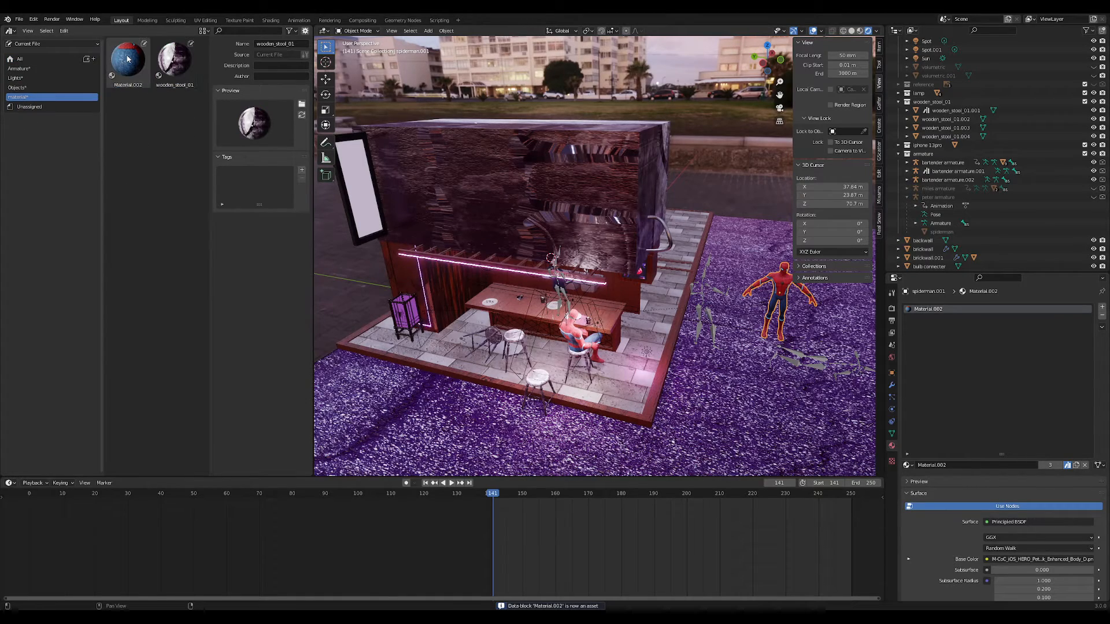
# - Try the Material.002 asset on the large upper block of the bar building and undo it
pyautogui.moveTo(128, 63); pyautogui.dragTo(584, 174)
pyautogui.moveTo(585, 175); pyautogui.dragTo(754, 186, button='middle')
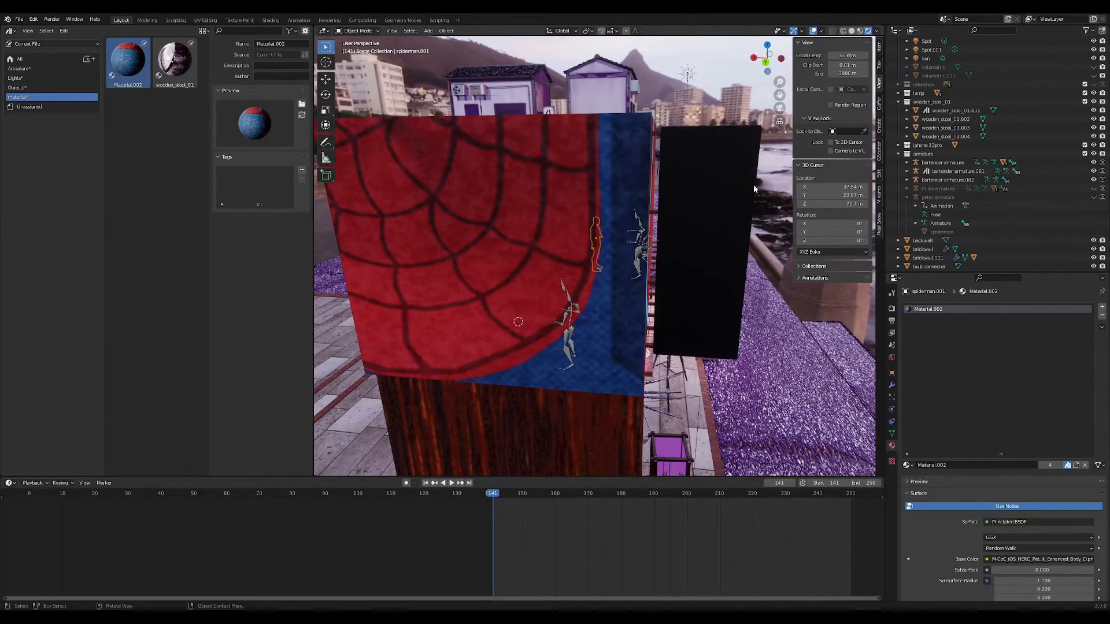
pyautogui.moveTo(754, 188); pyautogui.dragTo(522, 245, button='middle')
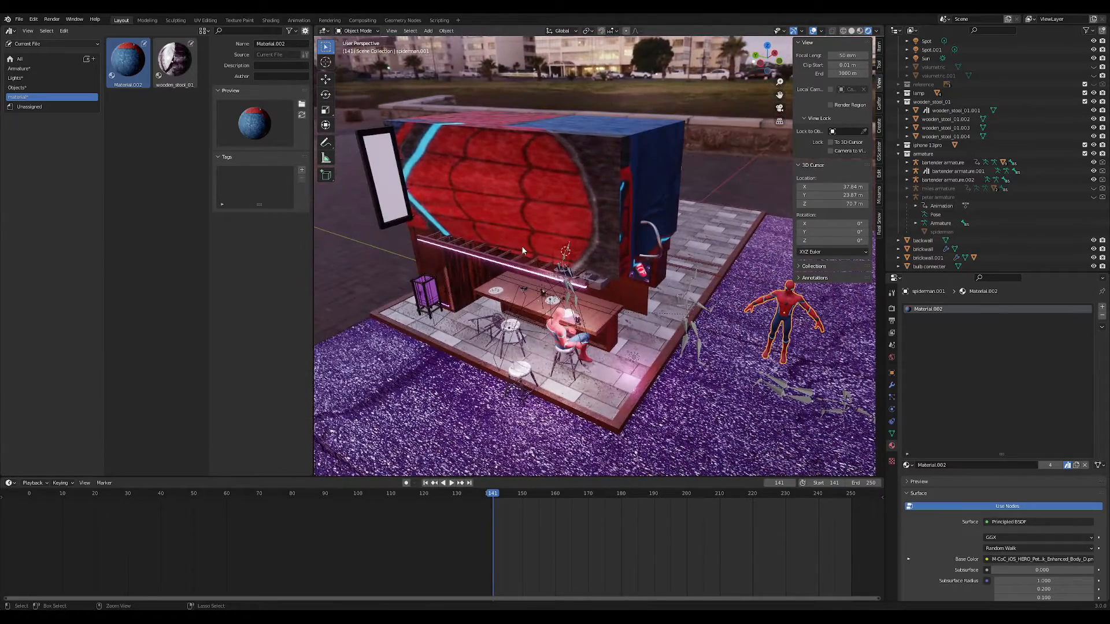
pyautogui.hotkey('ctrl', 'z')
pyautogui.hotkey('ctrl', 'z')
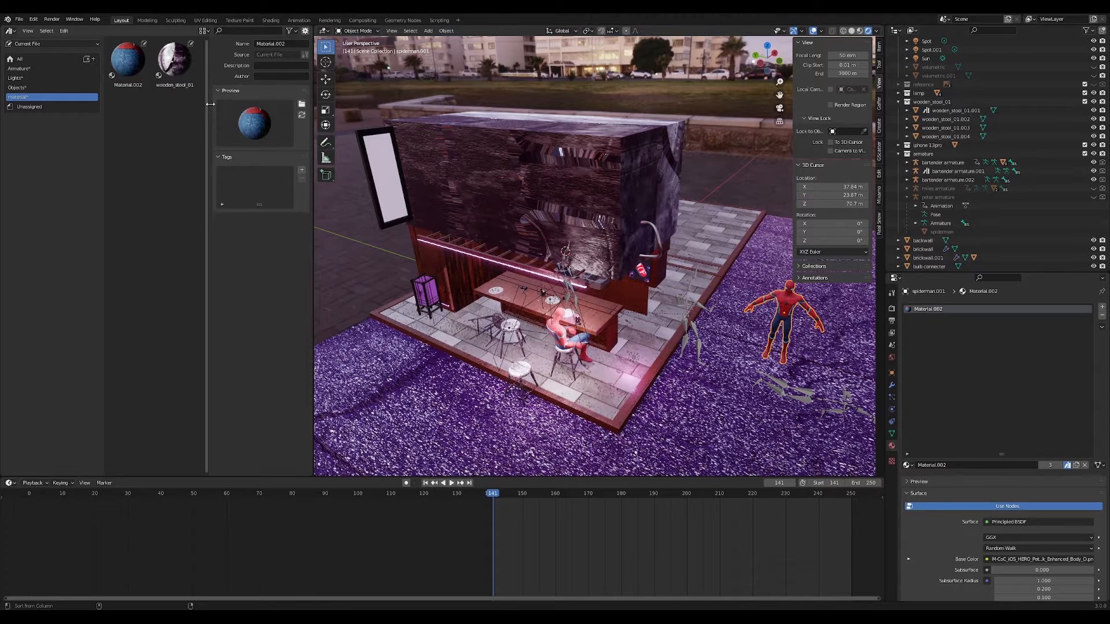
# - Select the bar's upper block and inspect the world settings and the context menu of the HDRI image
pyautogui.click(564, 182)
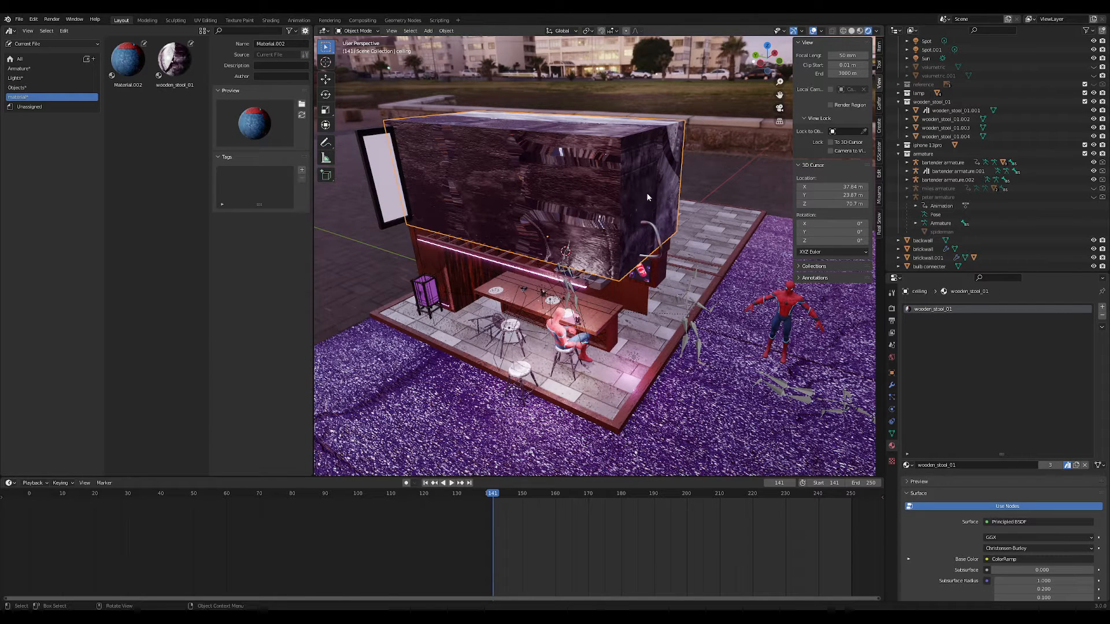
pyautogui.moveTo(647, 196); pyautogui.dragTo(661, 250, button='middle')
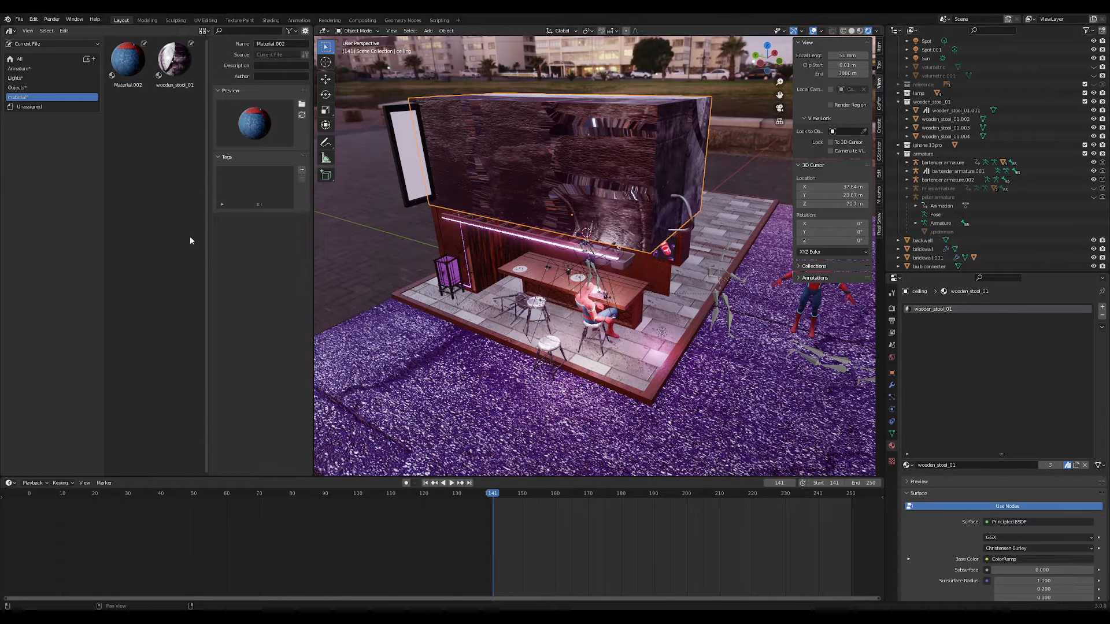
pyautogui.click(892, 358)
pyautogui.scroll(-1, 972, 457)
pyautogui.rightClick(985, 454)
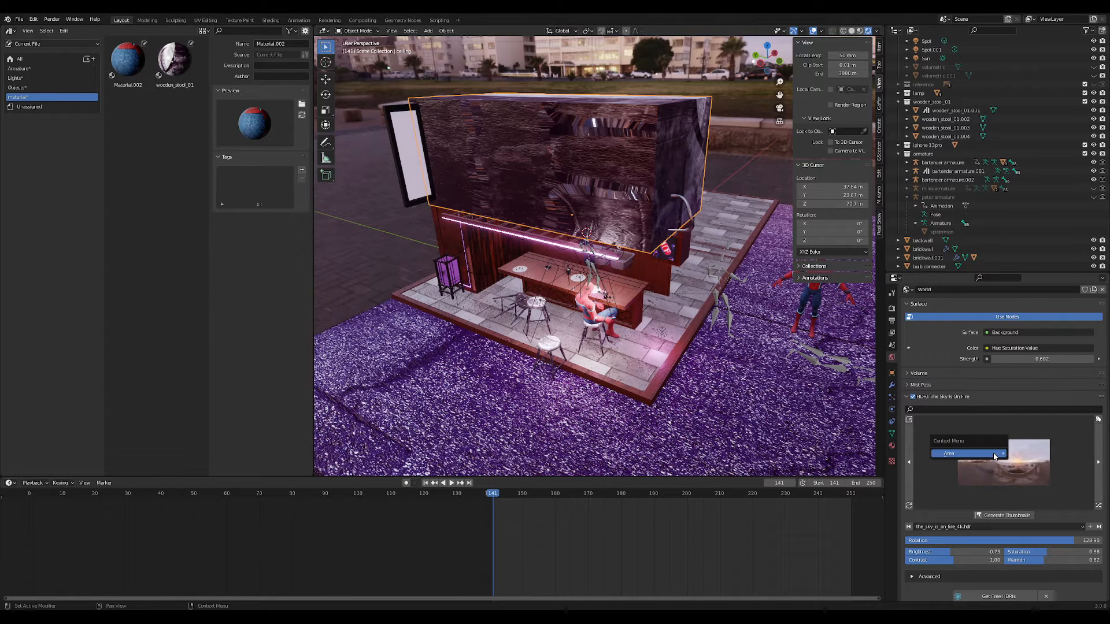
pyautogui.moveTo(975, 455)
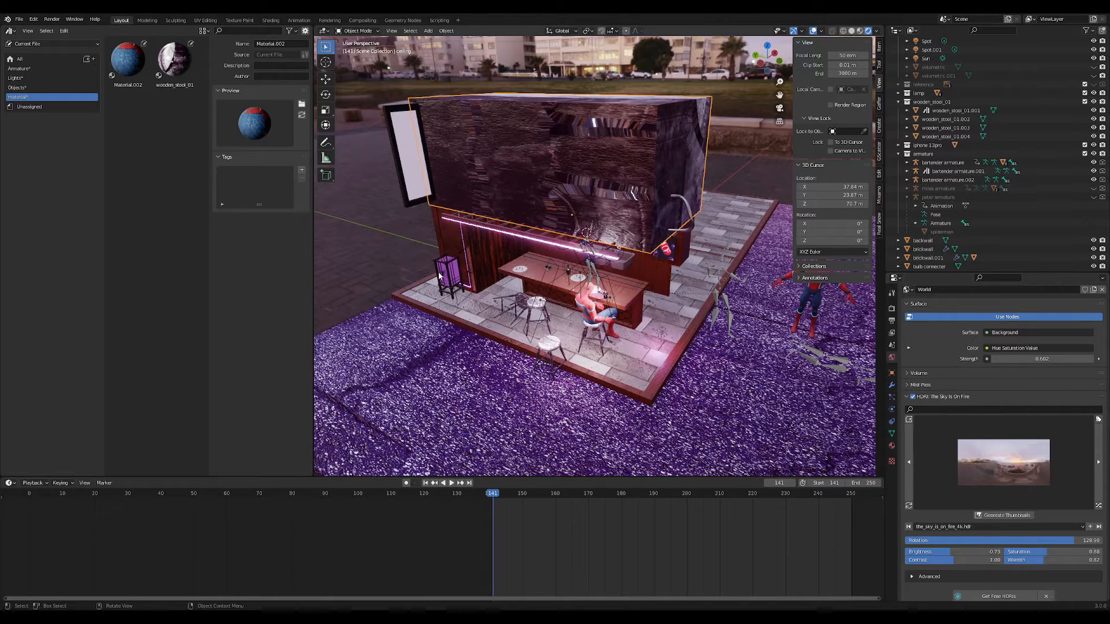
pyautogui.moveTo(425, 276); pyautogui.dragTo(589, 258, button='middle')
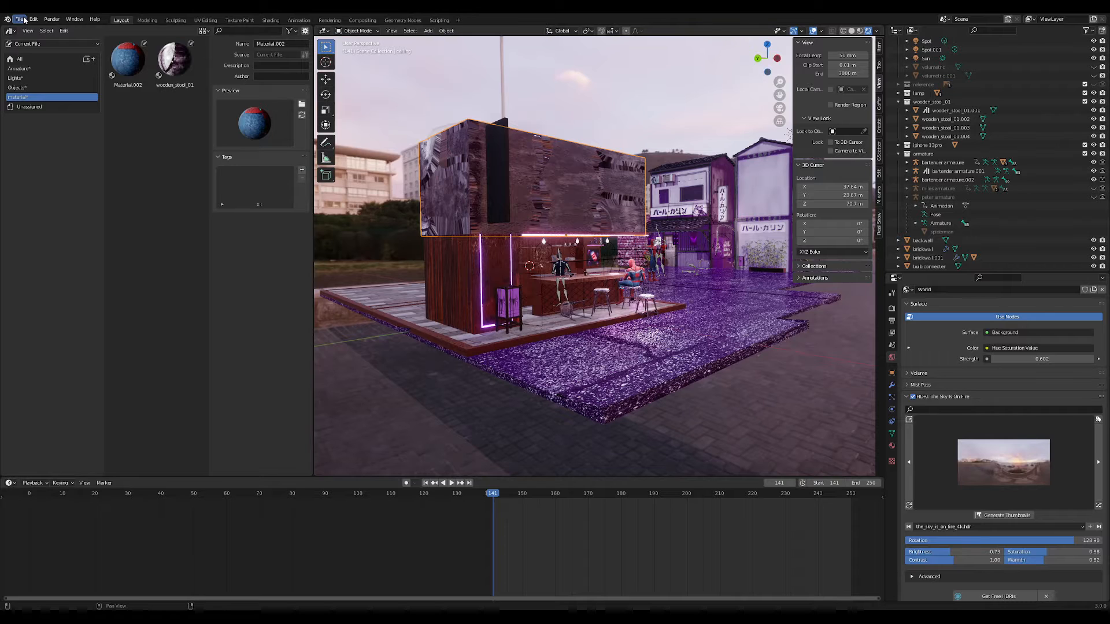
# - Check the Lights and Armature catalogs and save the file with its asset catalogs
pyautogui.click(29, 77)
pyautogui.click(26, 68)
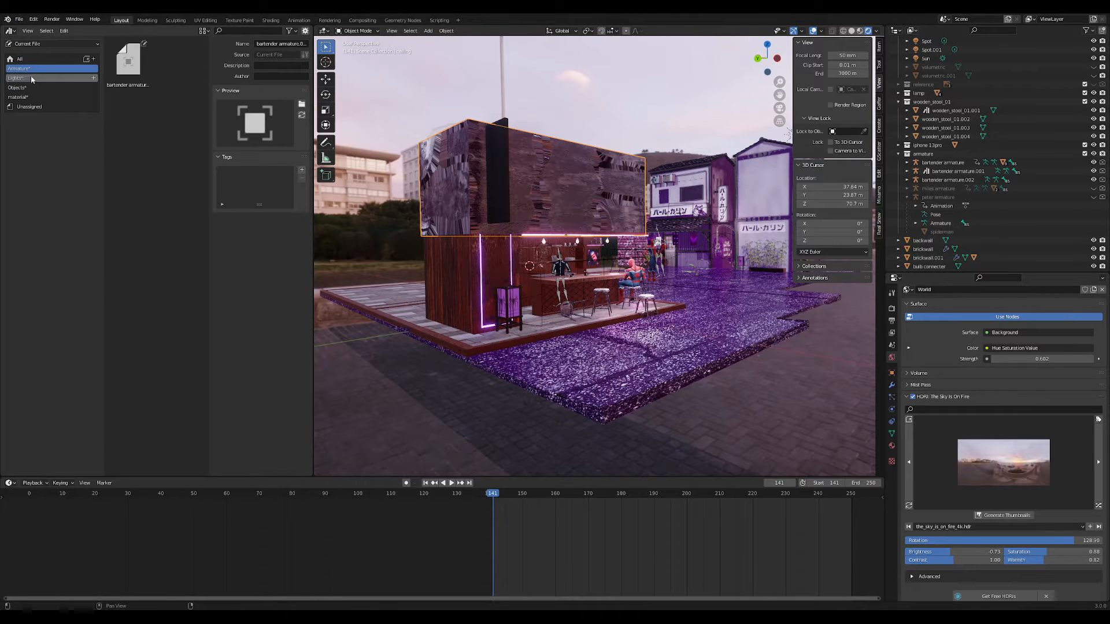
pyautogui.click(20, 20)
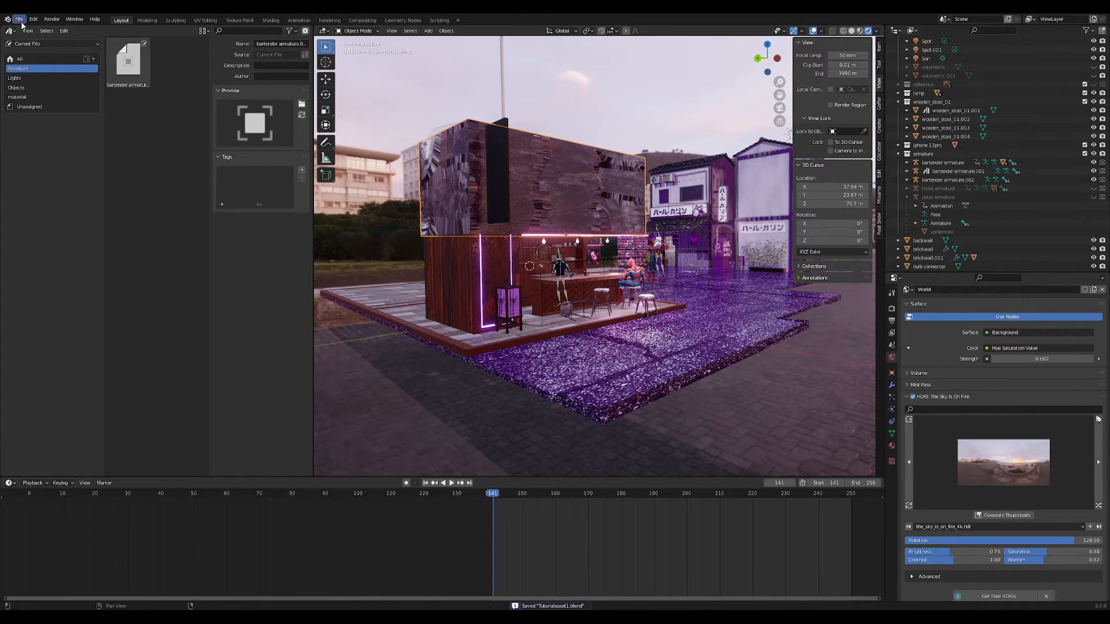
# - List all assets and switch the asset source from Current File to the spiderman-assets library
pyautogui.click(30, 59)
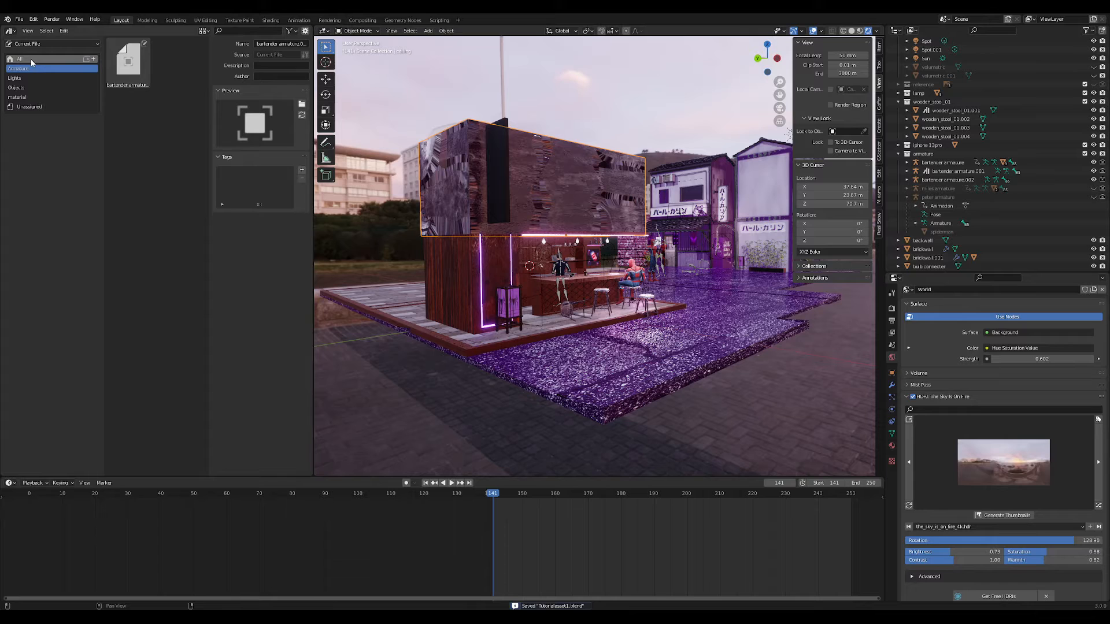
pyautogui.click(63, 42)
pyautogui.click(60, 68)
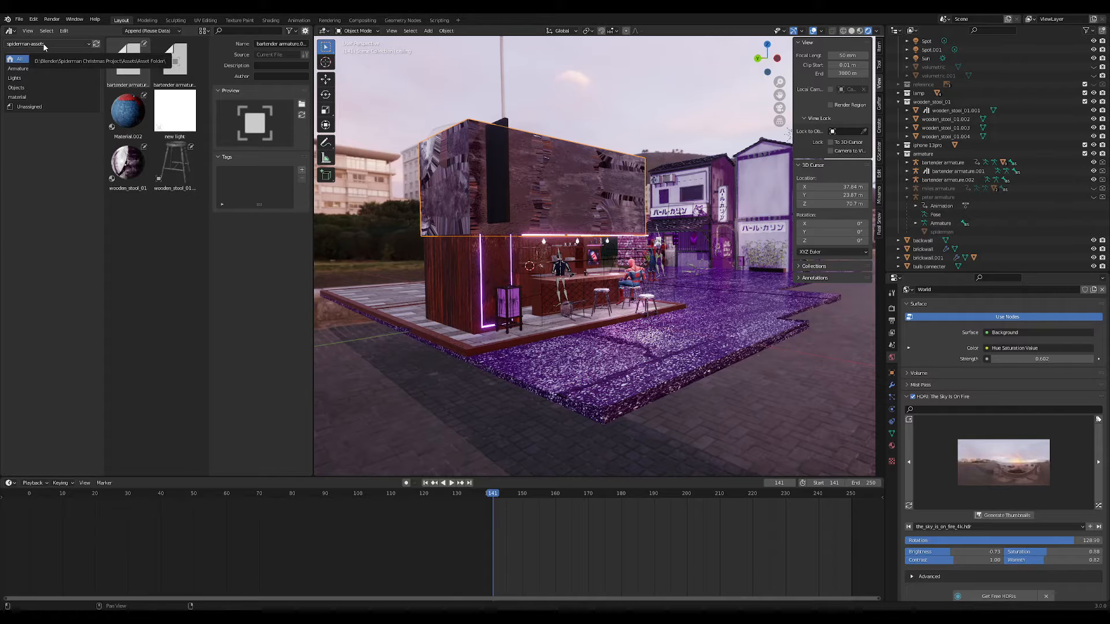
pyautogui.click(43, 44)
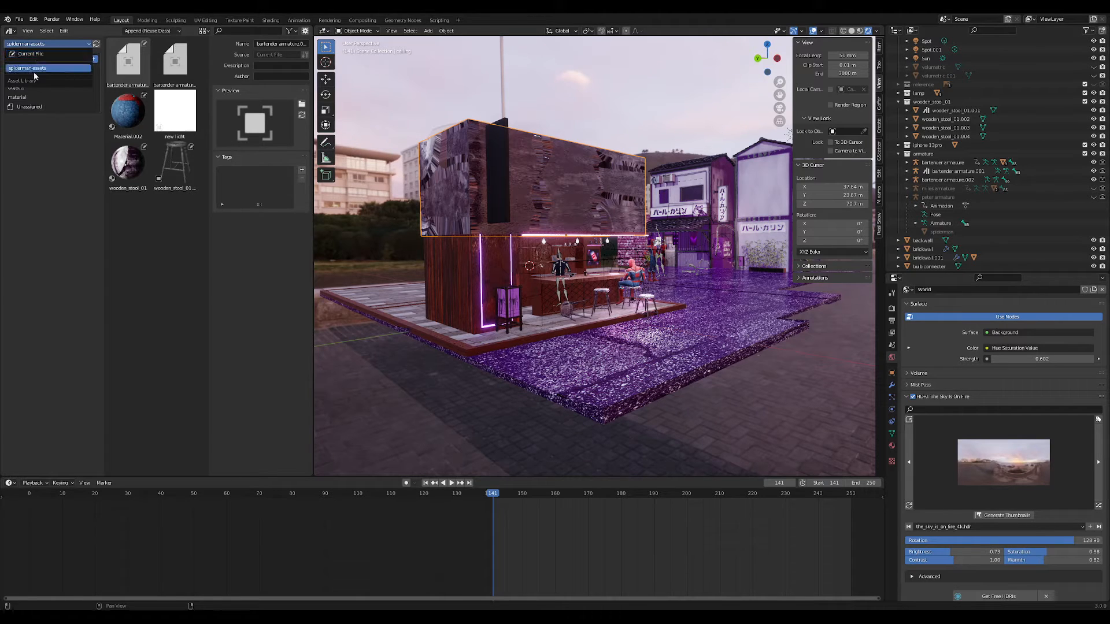
pyautogui.click(34, 69)
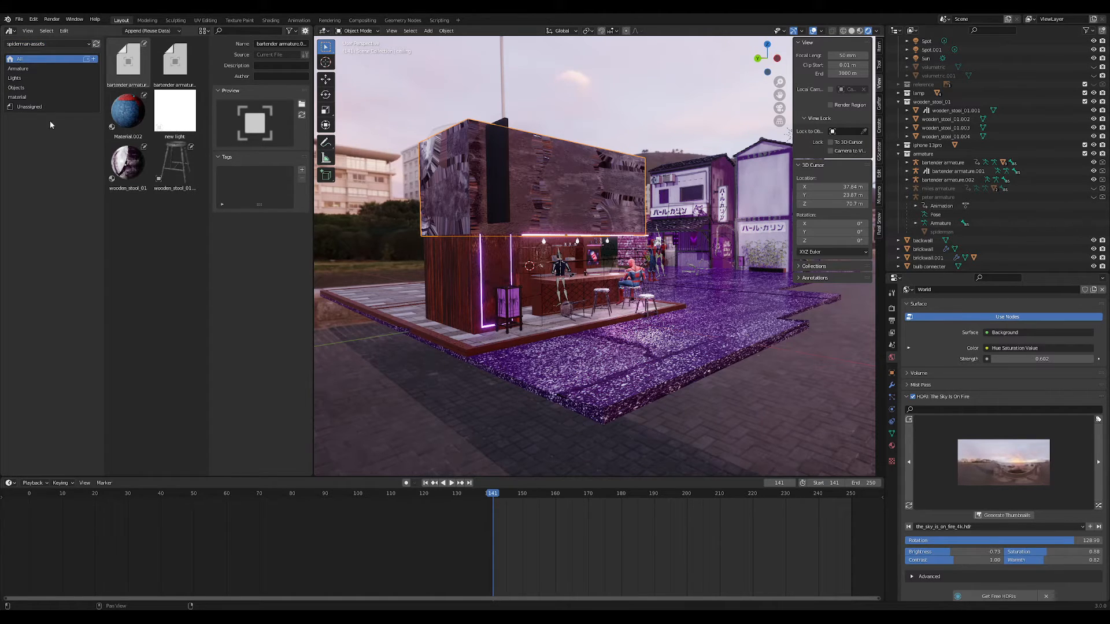
# - Compare the Current File assets with the spiderman-assets library and browse its material, Lights, Objects and Armature catalogs
pyautogui.click(68, 43)
pyautogui.click(42, 59)
pyautogui.click(43, 44)
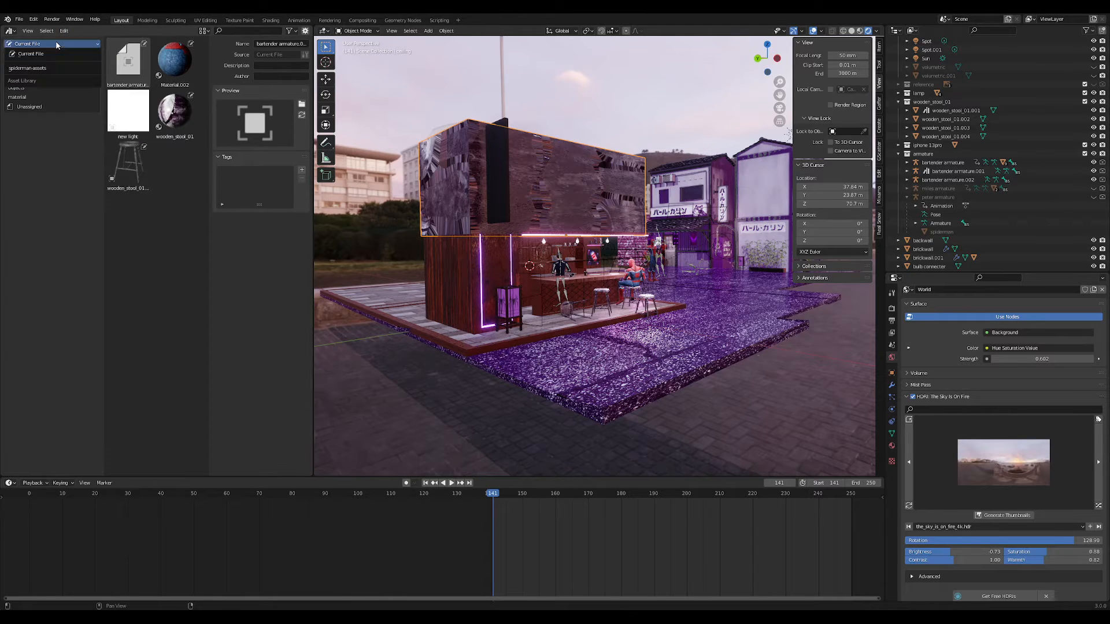
pyautogui.click(31, 70)
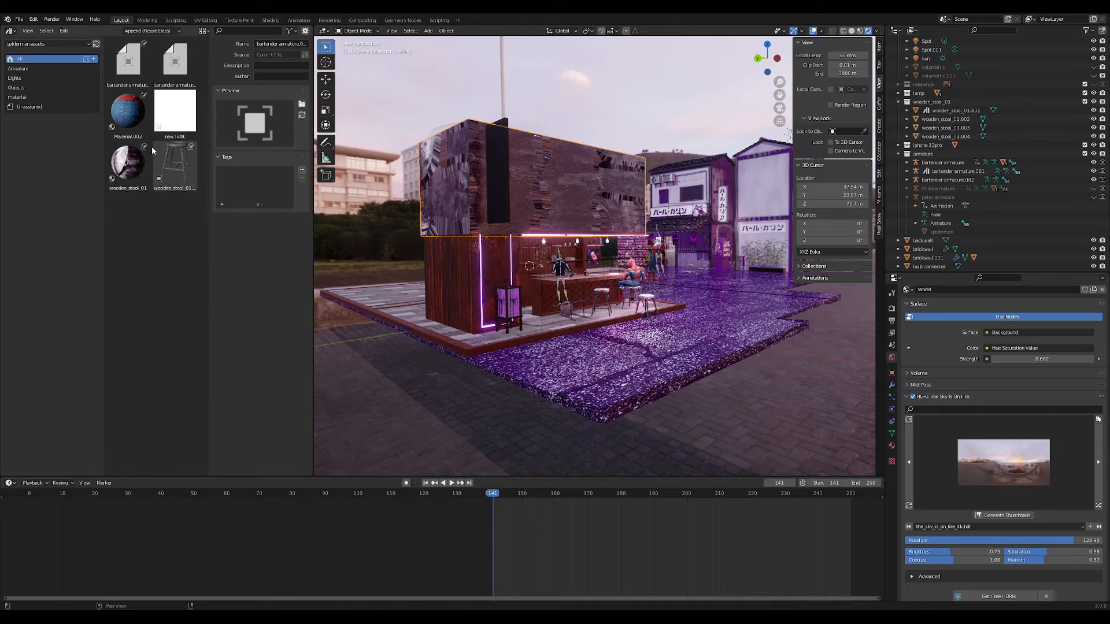
pyautogui.click(24, 96)
pyautogui.click(17, 77)
pyautogui.click(17, 88)
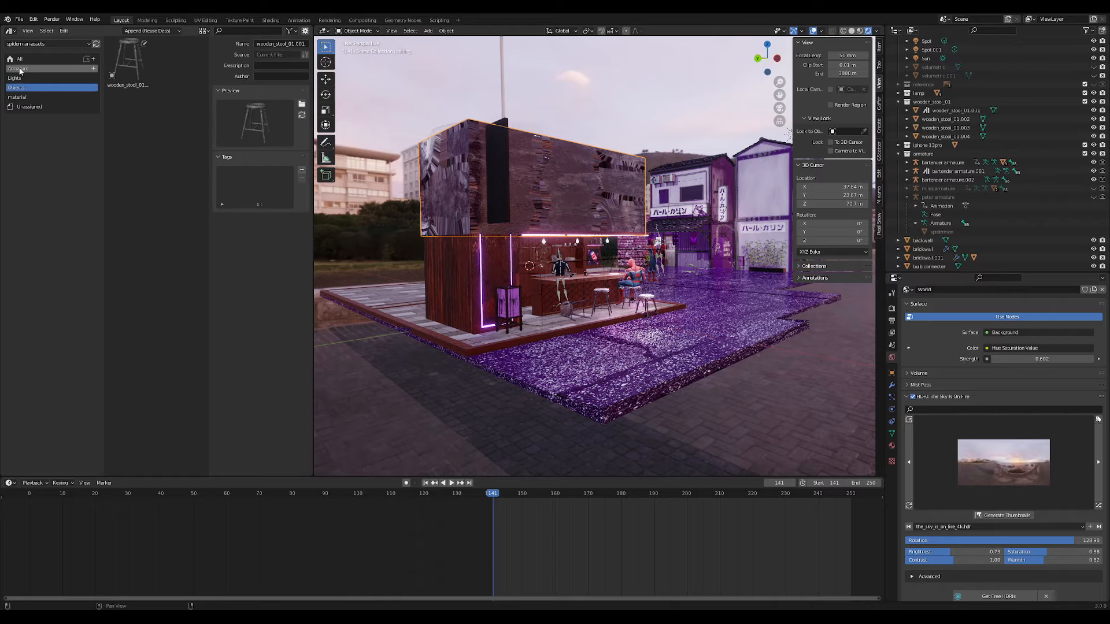
pyautogui.click(19, 69)
# - Create a new General file
pyautogui.click(20, 21)
pyautogui.moveTo(32, 29)
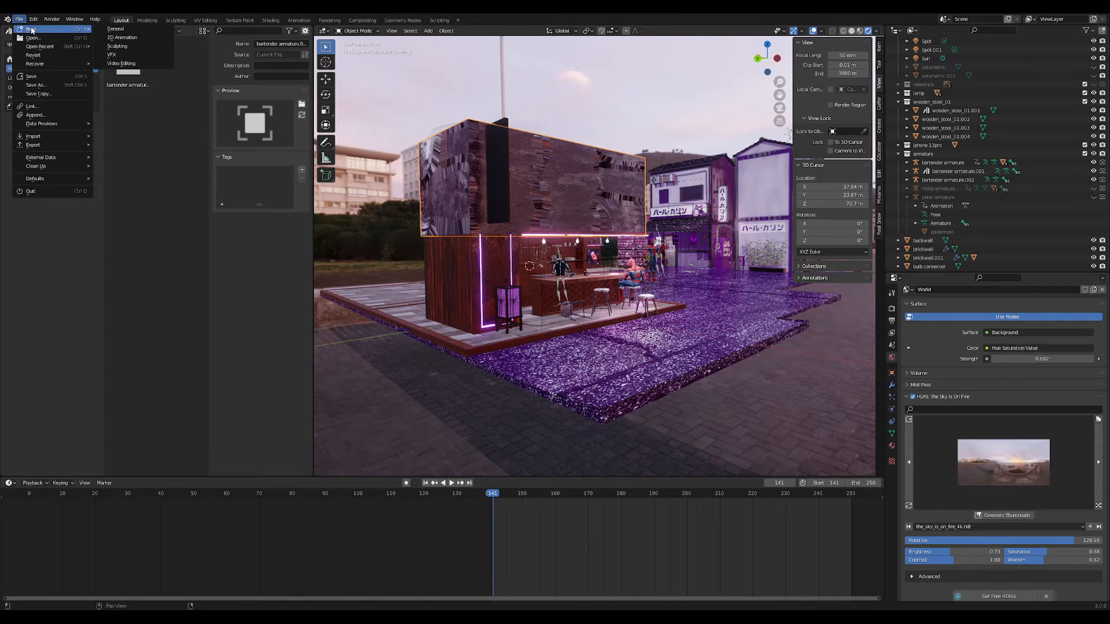
pyautogui.click(116, 29)
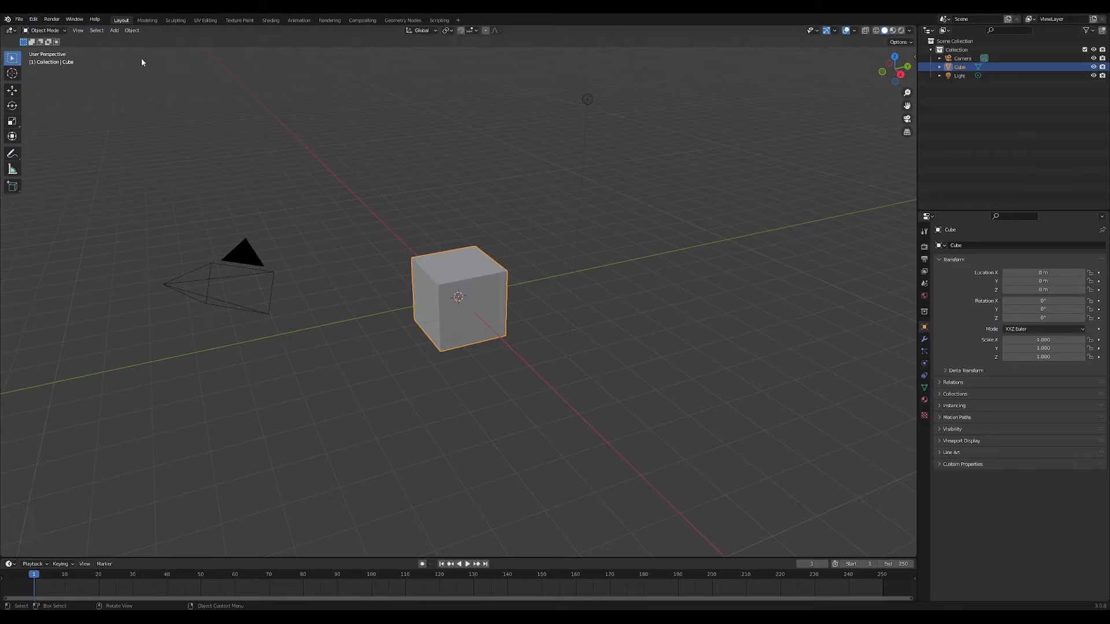
# - Split off an Asset Browser area beside the viewport, load the spiderman-assets library and widen the area
pyautogui.moveTo(3, 27); pyautogui.dragTo(173, 49)
pyautogui.click(16, 30)
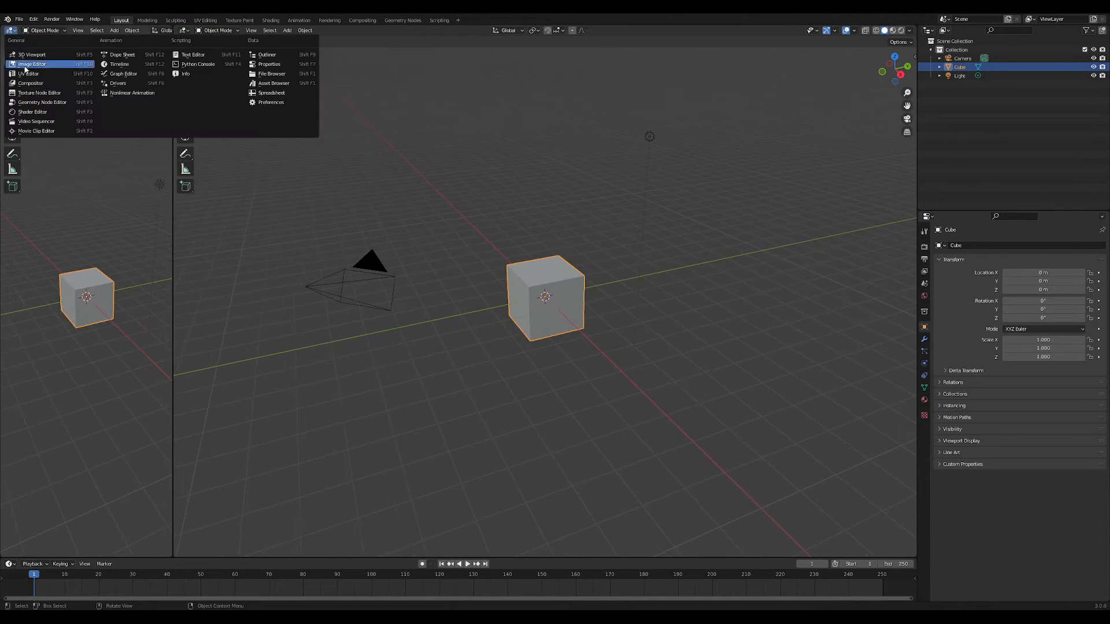
pyautogui.click(274, 83)
pyautogui.click(6, 44)
pyautogui.click(29, 69)
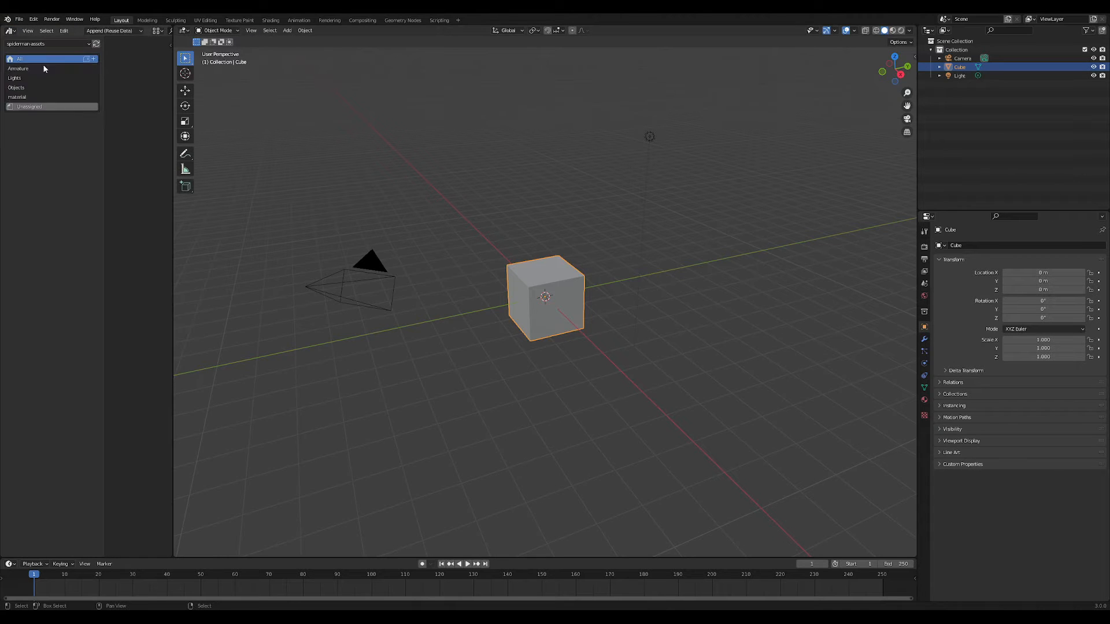
pyautogui.moveTo(172, 164); pyautogui.dragTo(308, 162)
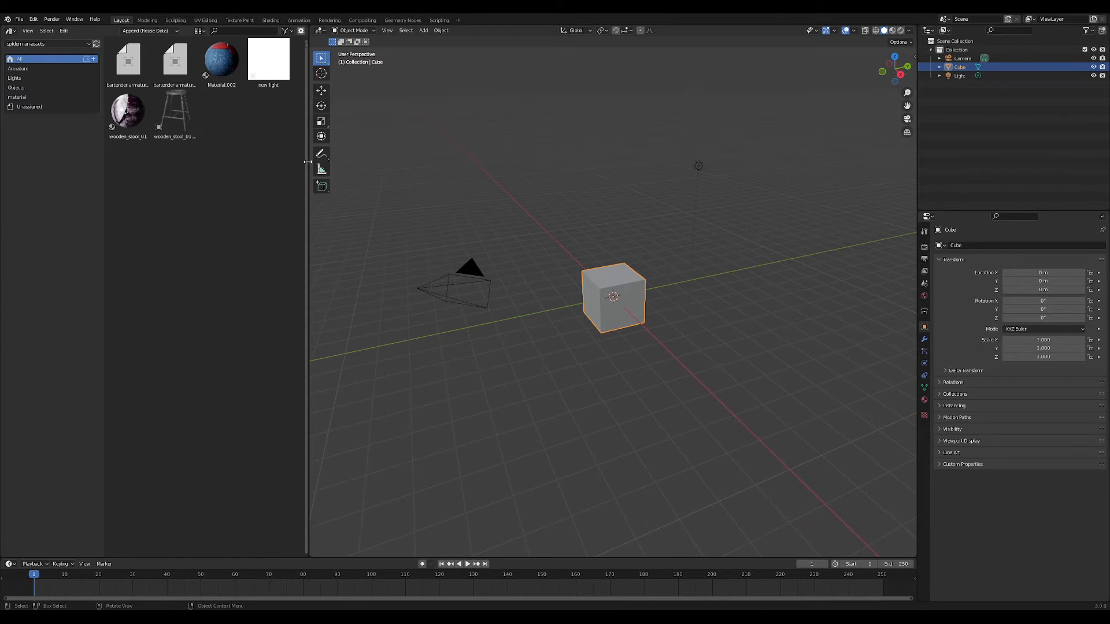
# - Place the wooden stool asset in the scene, scale it to about 0.27 and move it away from the cube
pyautogui.moveTo(175, 115); pyautogui.dragTo(545, 384)
pyautogui.scroll(-4, 627, 294)
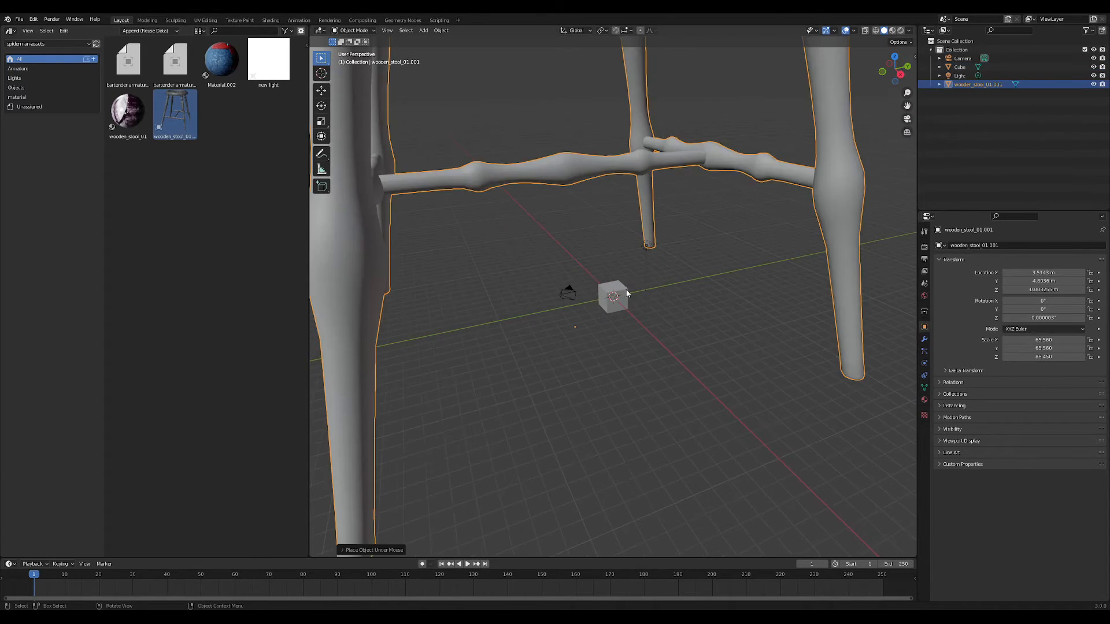
pyautogui.press('s')
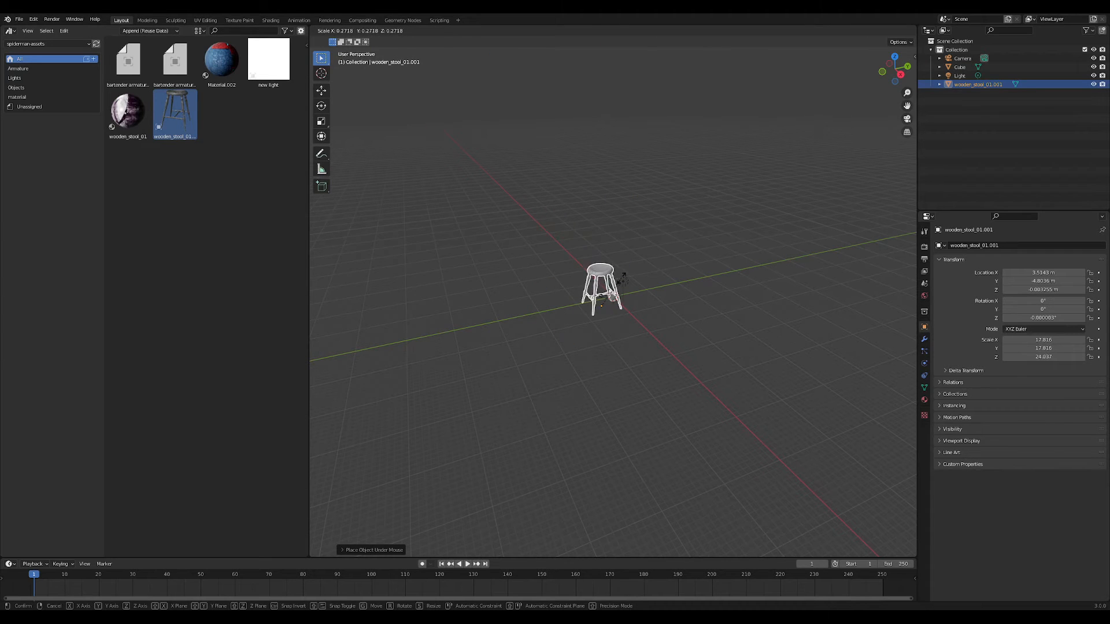
pyautogui.click(622, 282)
pyautogui.press('g')
pyautogui.click(539, 293)
pyautogui.scroll(3, 538, 293)
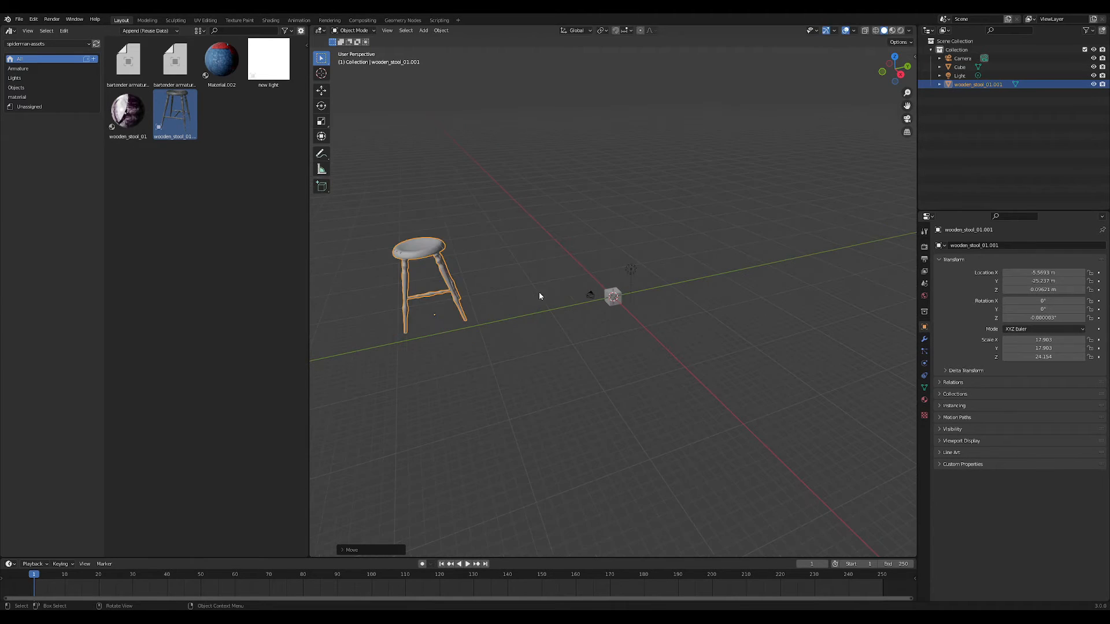
# - Place the new light asset from the spiderman-assets library in the scene
pyautogui.moveTo(539, 292); pyautogui.dragTo(626, 275, button='middle')
pyautogui.moveTo(268, 64); pyautogui.dragTo(549, 228)
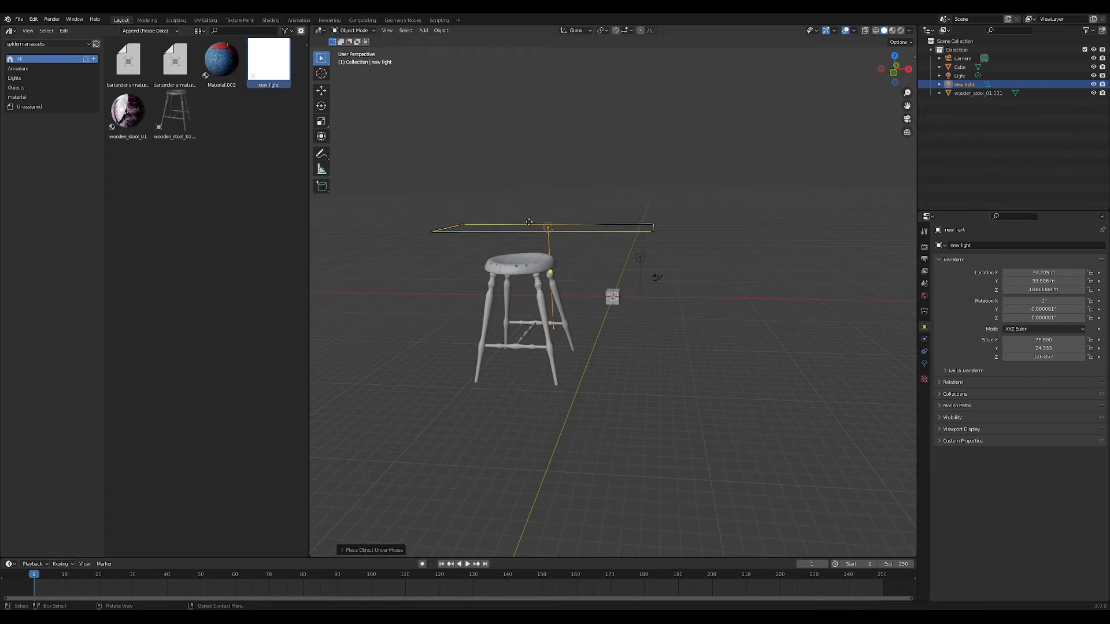
pyautogui.moveTo(549, 229); pyautogui.dragTo(489, 216, button='middle')
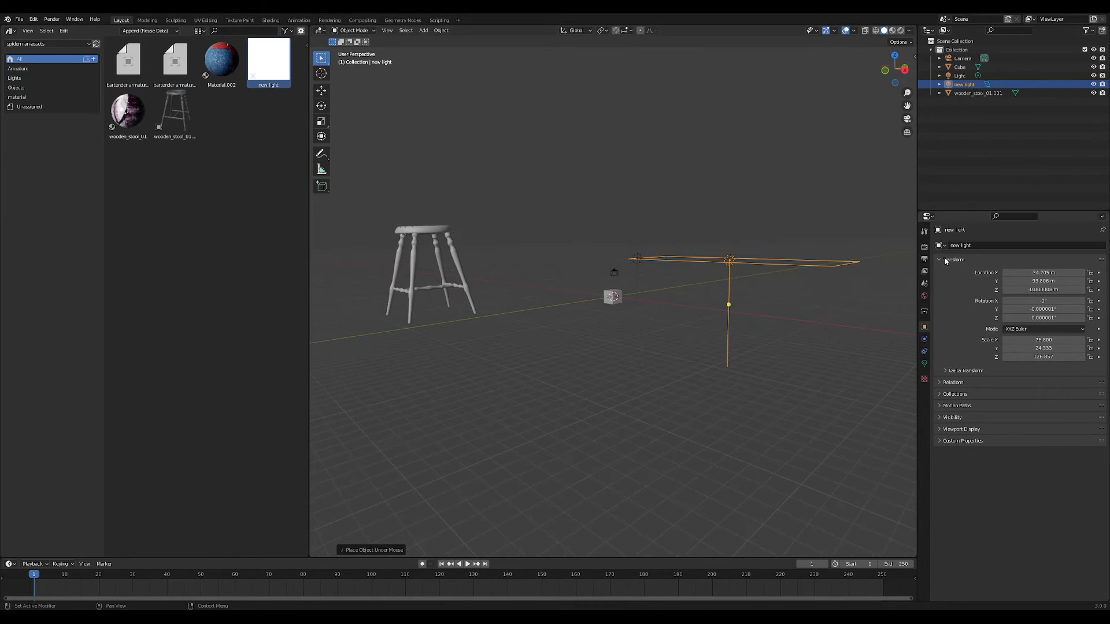
# - Switch the viewport to Rendered shading and toggle the new light's visibility off and on
pyautogui.click(924, 247)
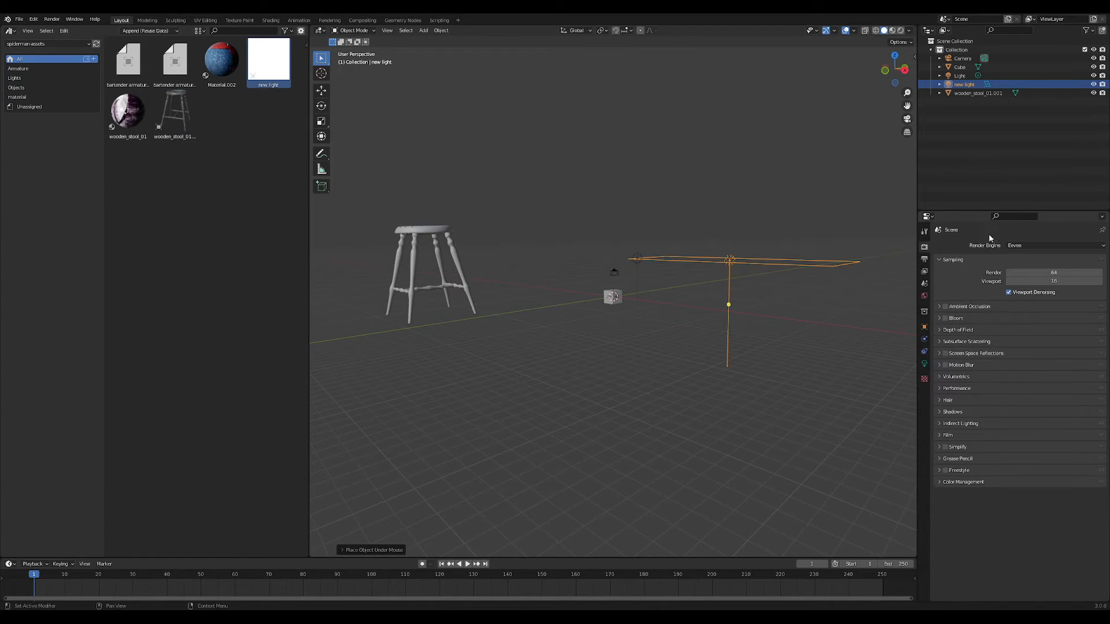
pyautogui.click(899, 32)
pyautogui.press('h')
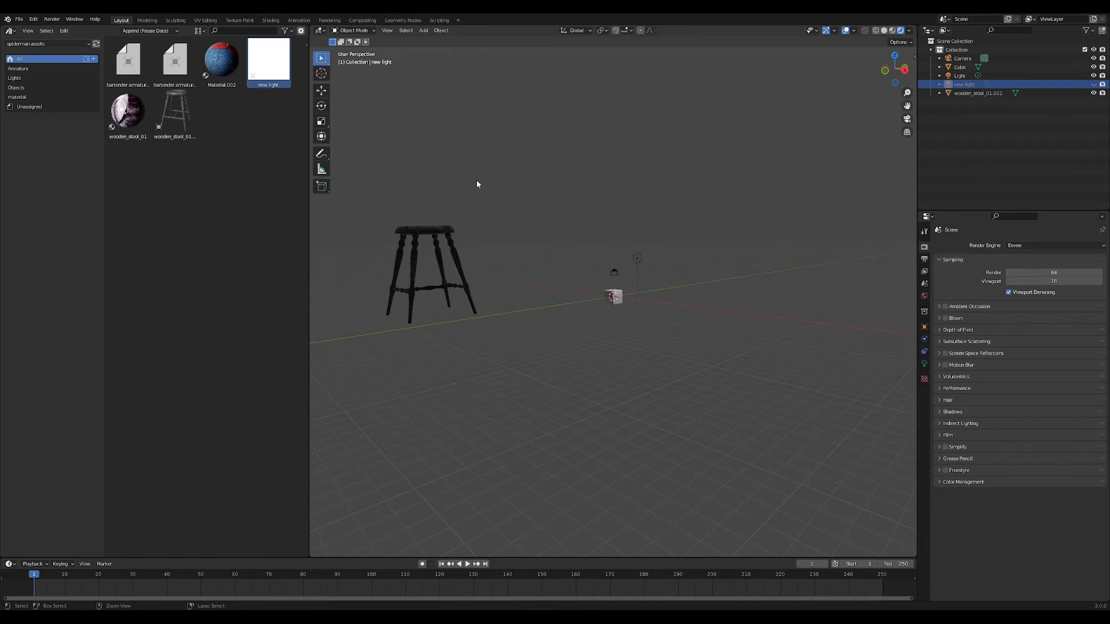
pyautogui.hotkey('alt', 'h')
# - Move the new light until it hangs above the stool and lights its seat
pyautogui.press('g')
pyautogui.click(817, 164)
pyautogui.moveTo(477, 255); pyautogui.dragTo(528, 265, button='middle')
pyautogui.press('g')
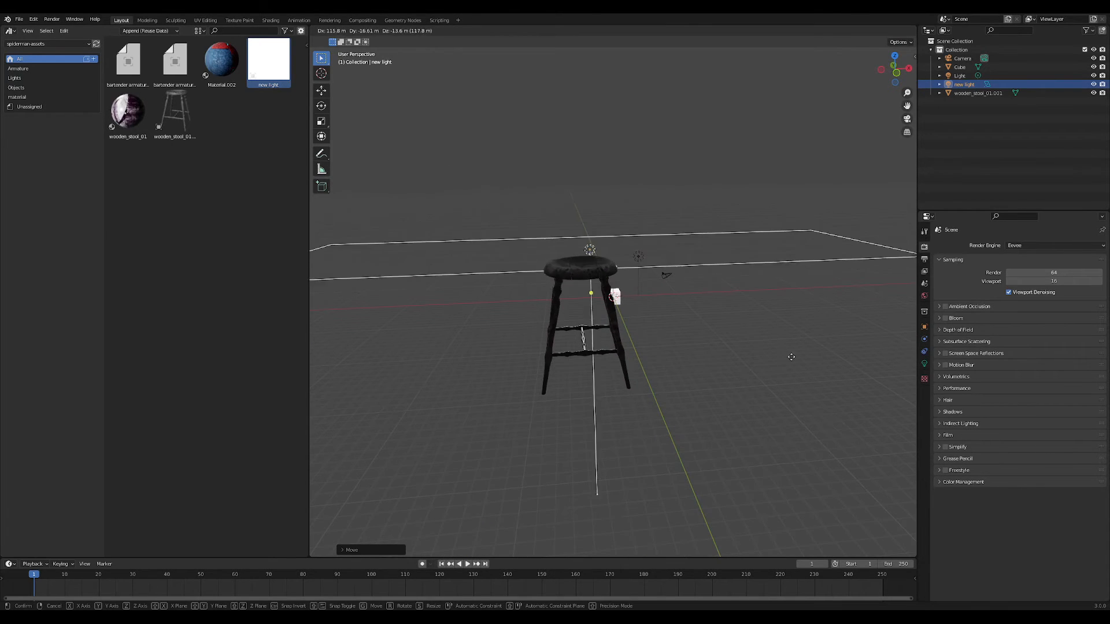
pyautogui.click(637, 325)
pyautogui.moveTo(637, 325); pyautogui.dragTo(691, 287, button='middle')
pyautogui.press('g')
pyautogui.click(821, 251)
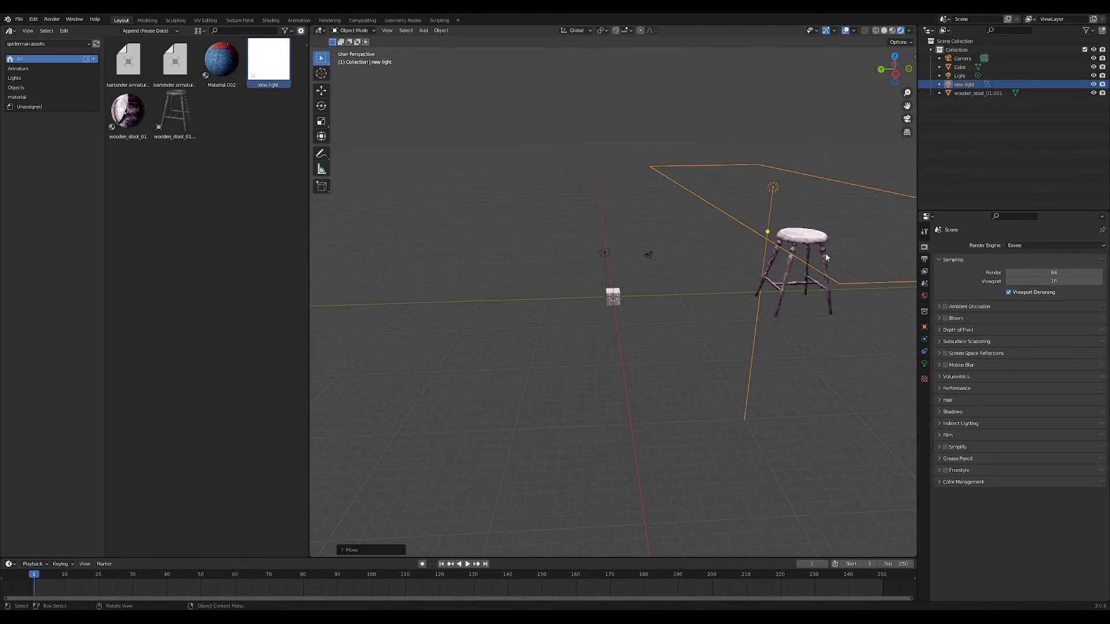
pyautogui.moveTo(821, 251); pyautogui.dragTo(746, 254, button='middle')
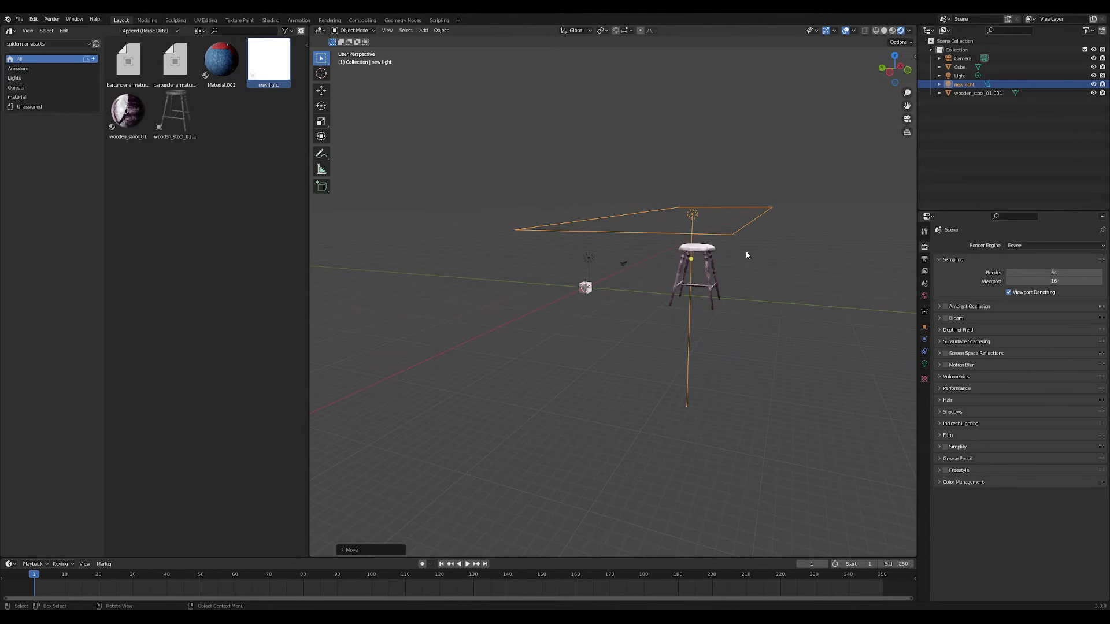
pyautogui.moveTo(679, 259); pyautogui.dragTo(681, 228, button='middle')
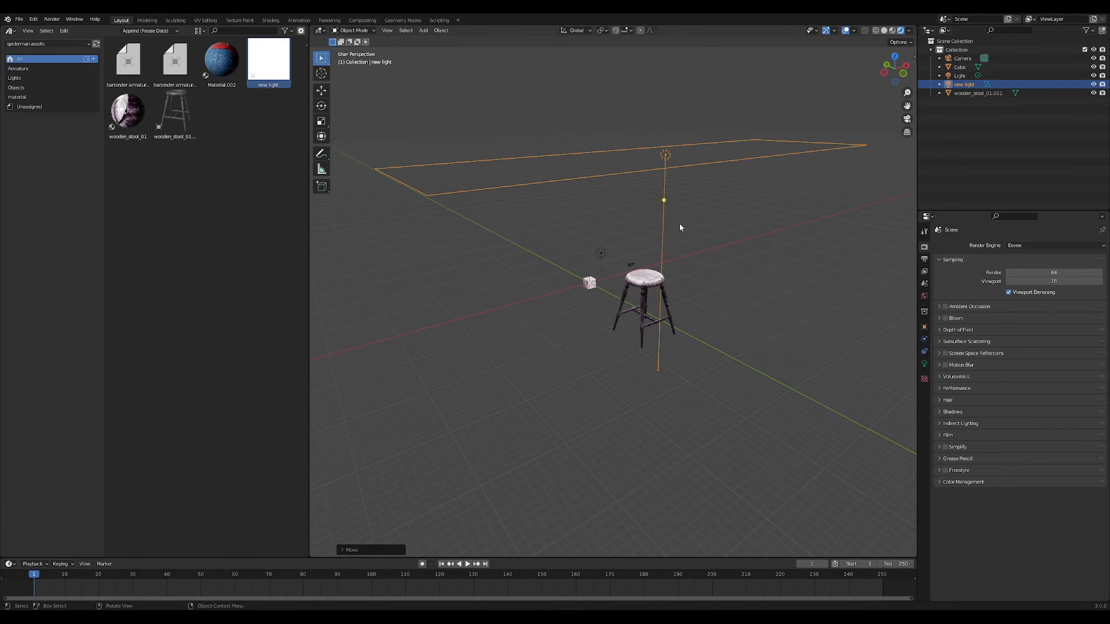
# - Select the default camera in the scene collection
pyautogui.moveTo(962, 59); pyautogui.dragTo(969, 99)
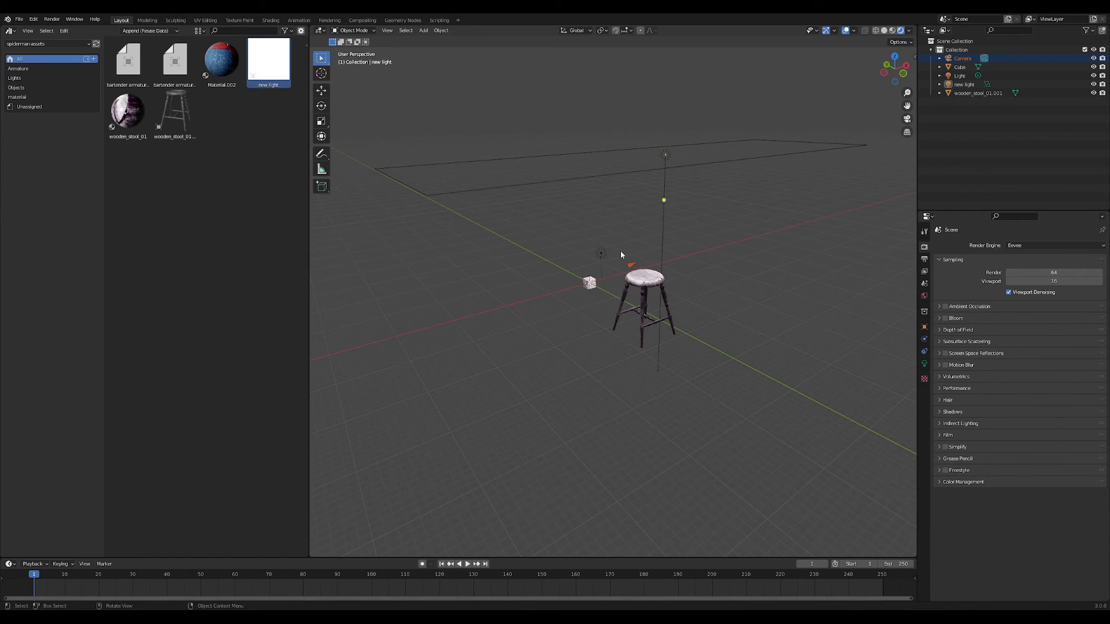
pyautogui.moveTo(640, 208); pyautogui.dragTo(669, 252, button='middle')
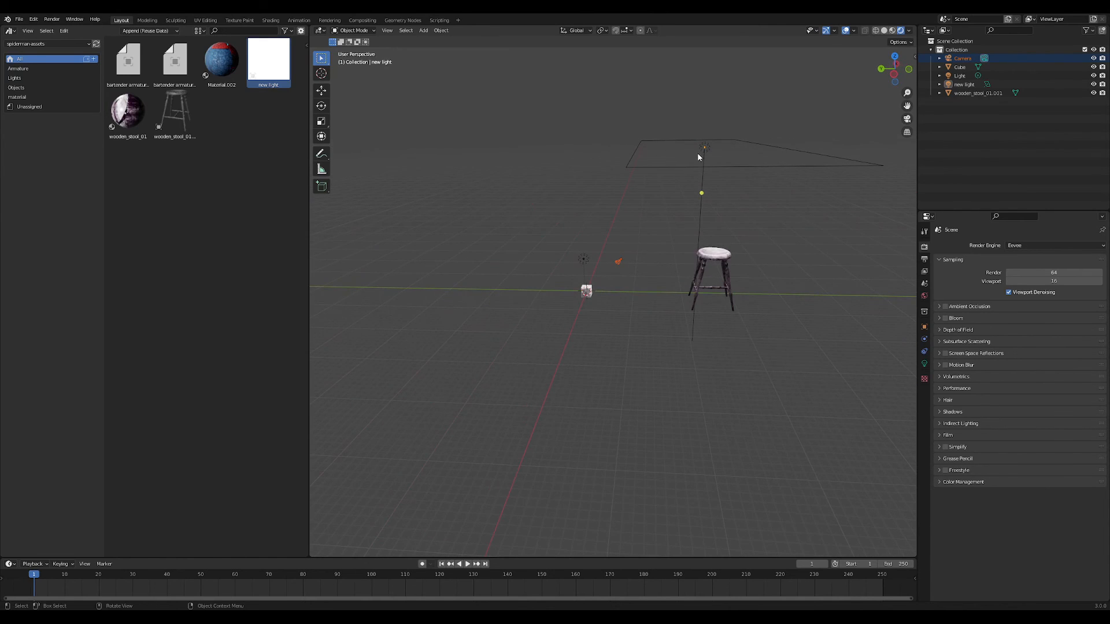